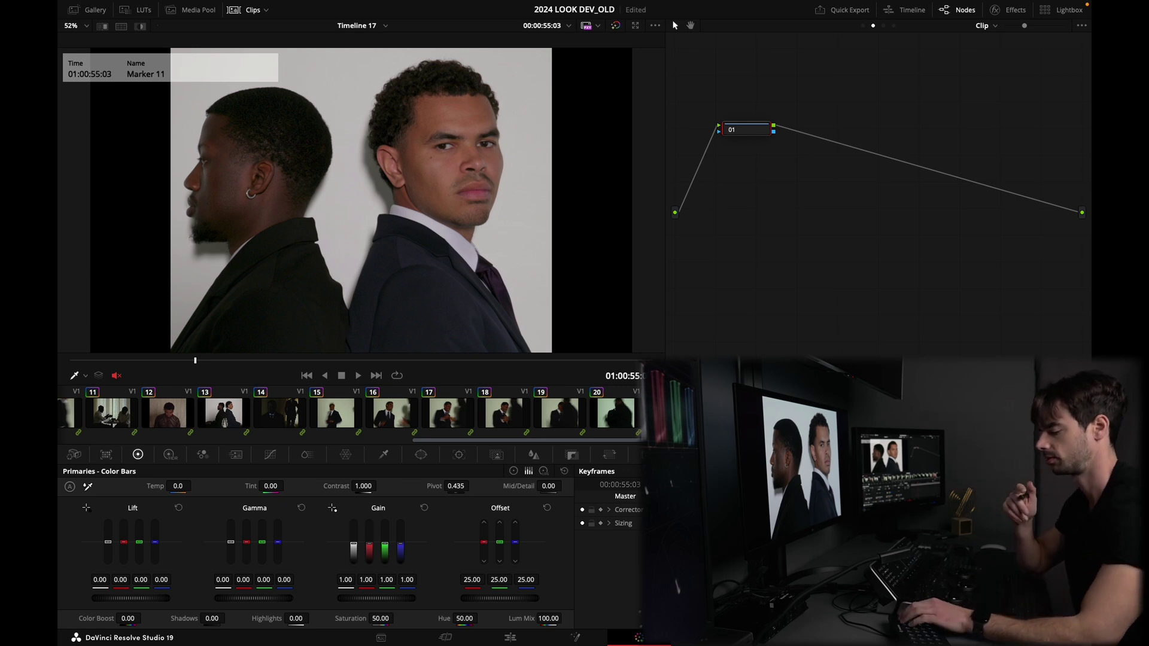
Compare the shots at the neighbouring timeline markers
key(shift+Up)
key(shift+Up)
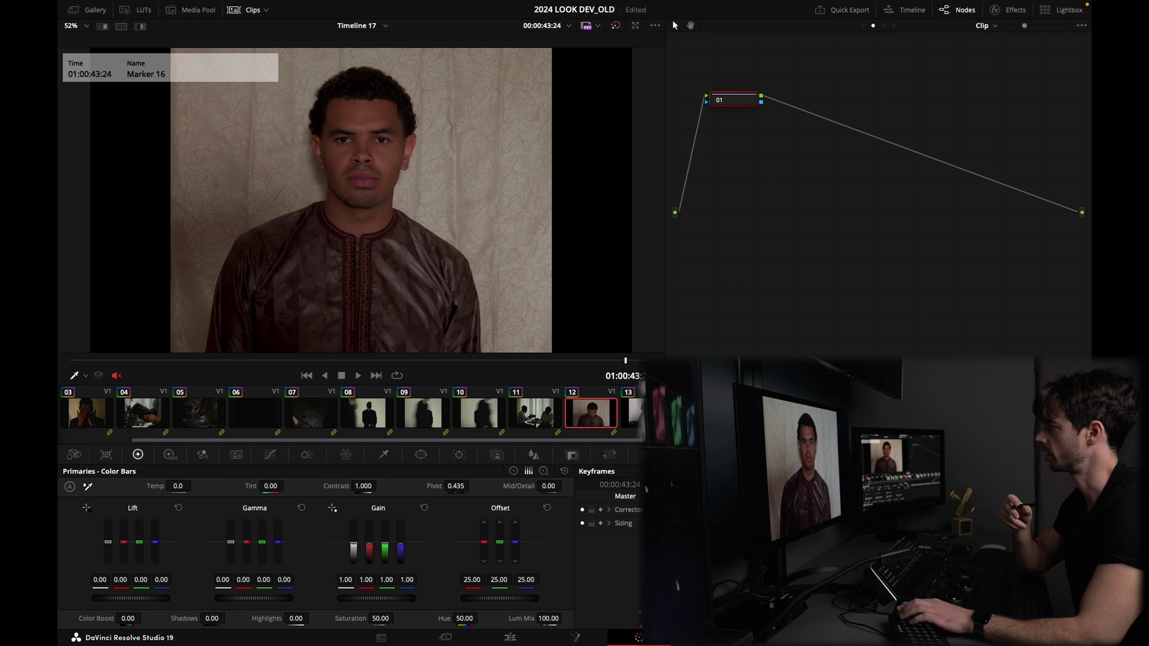
key(shift+Down)
key(shift+Down)
key(shift+Down)
key(shift+Up)
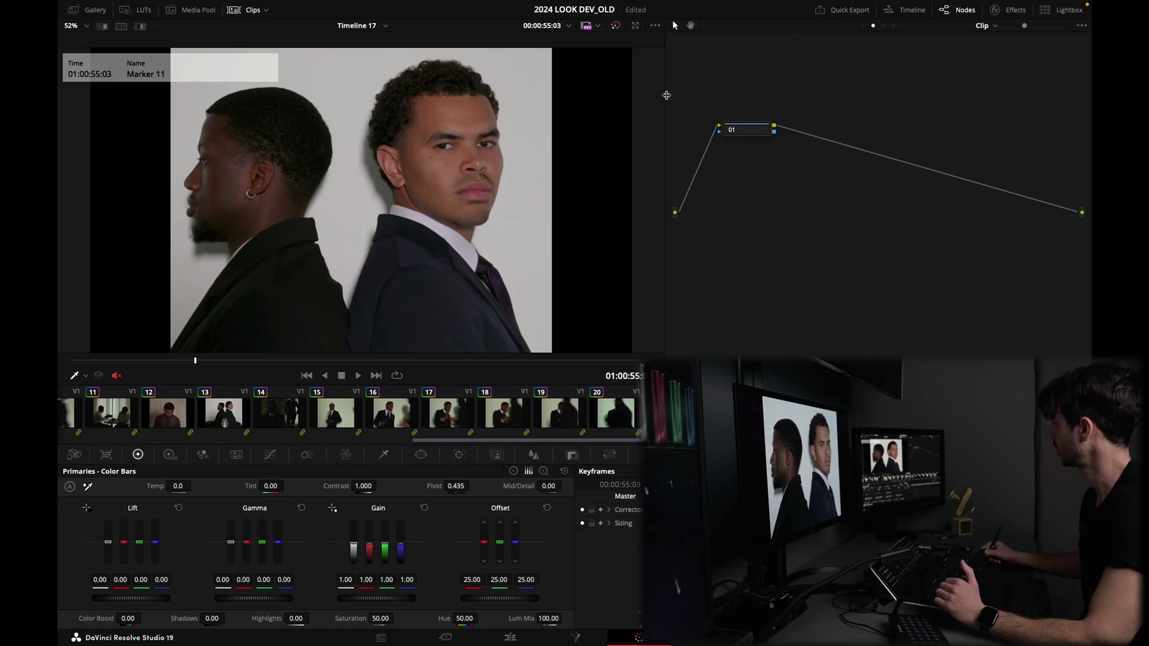
Review the color management settings in the project settings, and close them without changes
click(1072, 641)
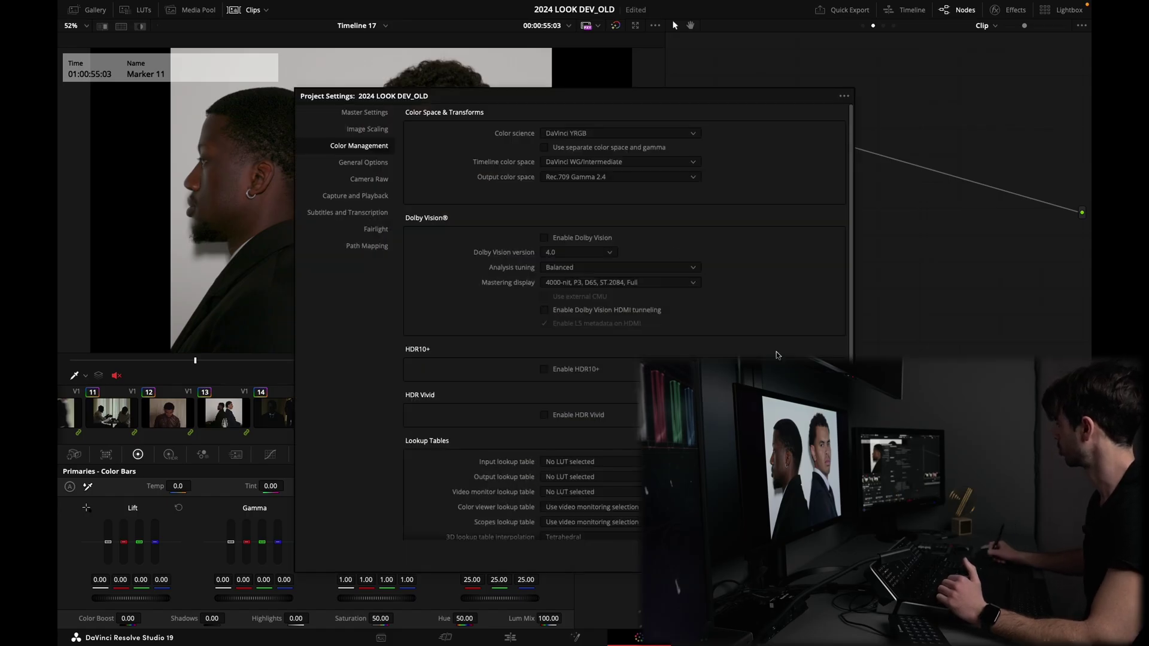
drag(587, 101, 417, 81)
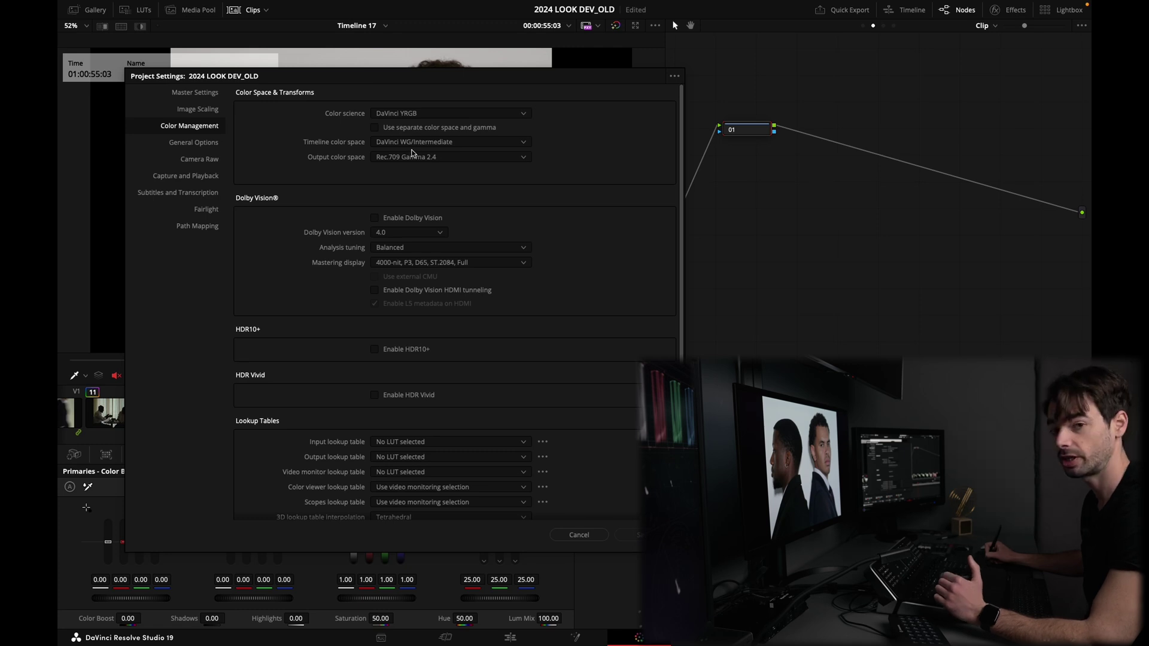
click(594, 533)
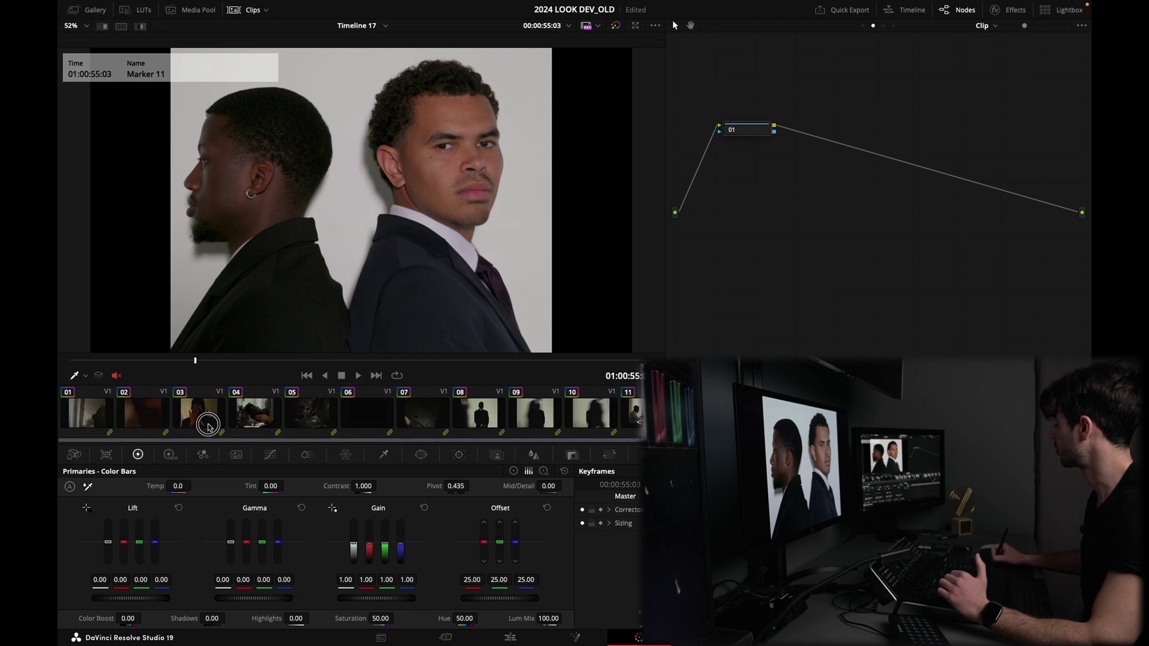
Inspect the Color Space Transform settings on the group pre-clip node of the shot at 00:00:52:22
key(Up)
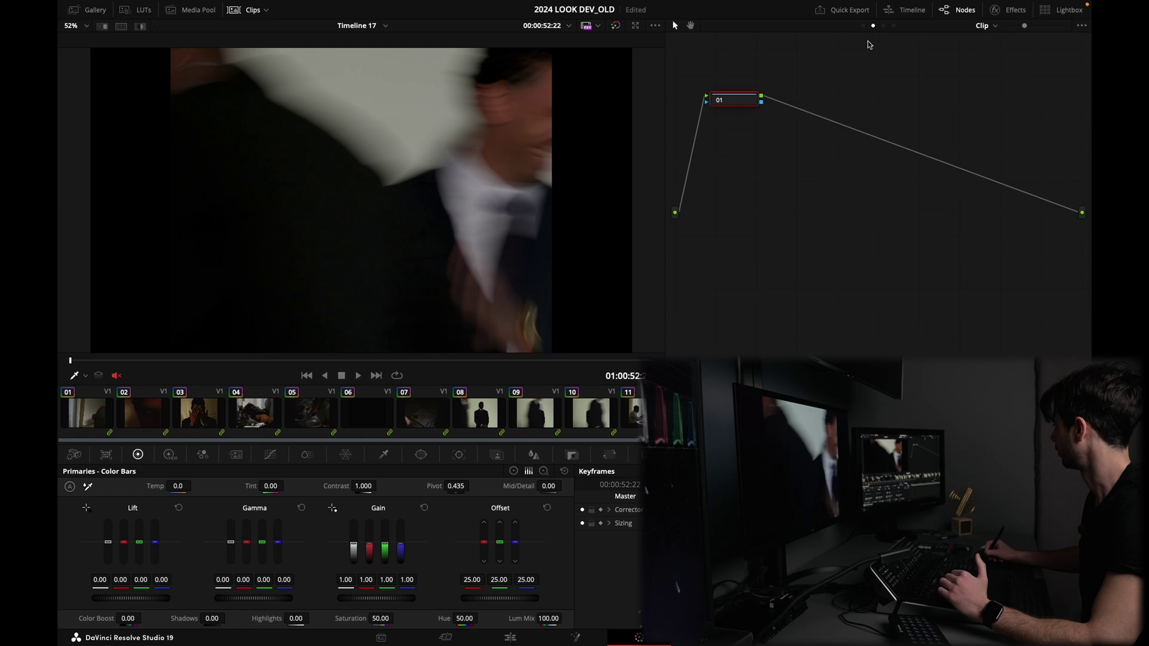
click(862, 26)
click(1019, 13)
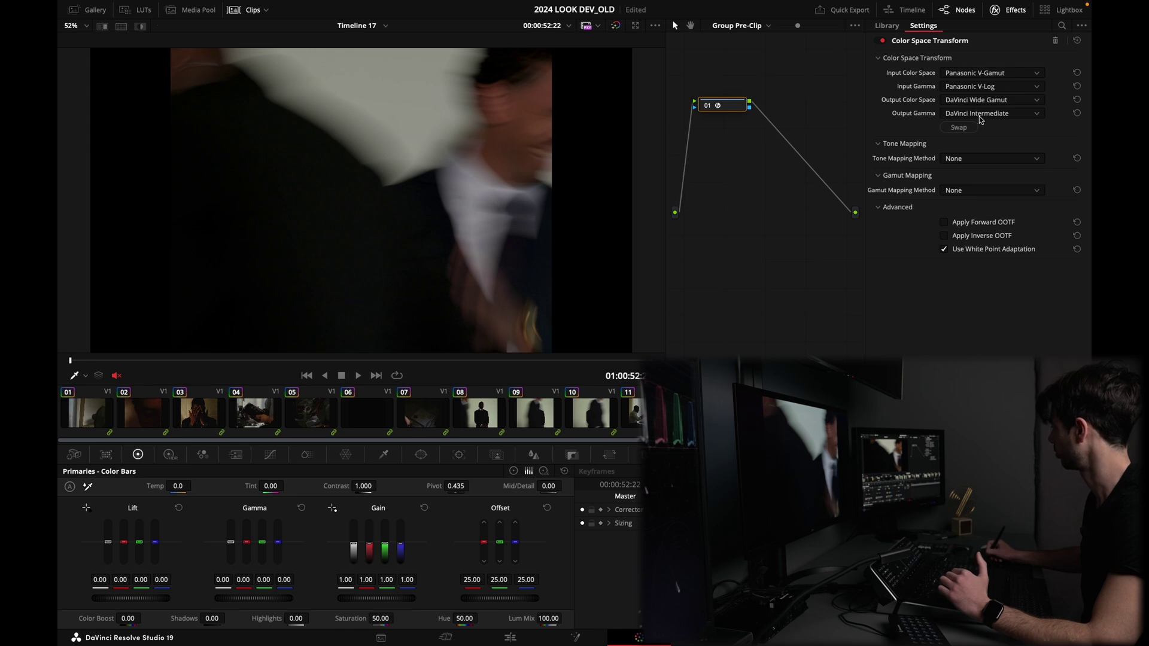
click(1013, 17)
click(884, 30)
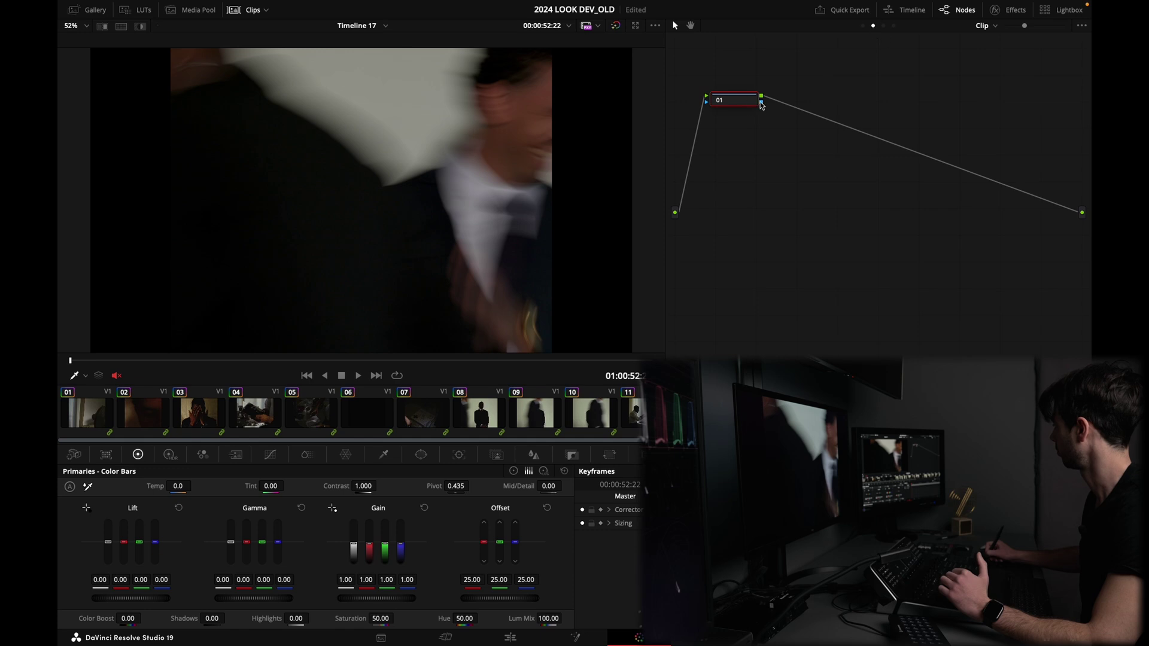
Centre the timeline-level >OUT node, inspect its Color Space Transform settings, and return to the clip graph
drag(739, 99, 748, 117)
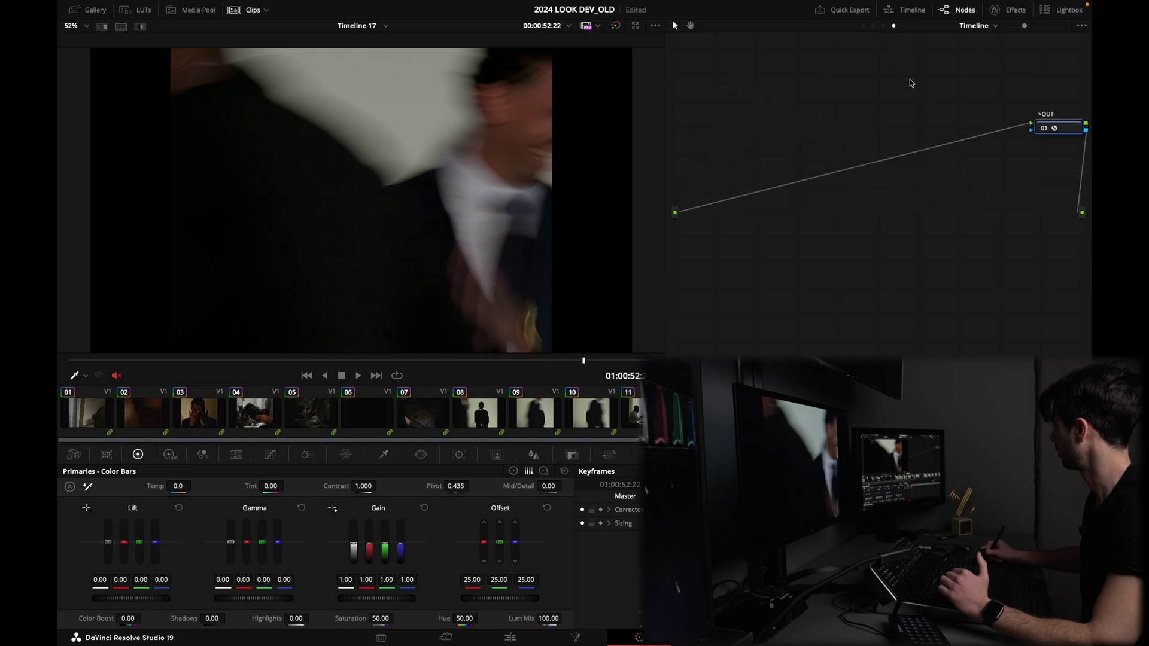
drag(1065, 131, 875, 161)
click(1017, 11)
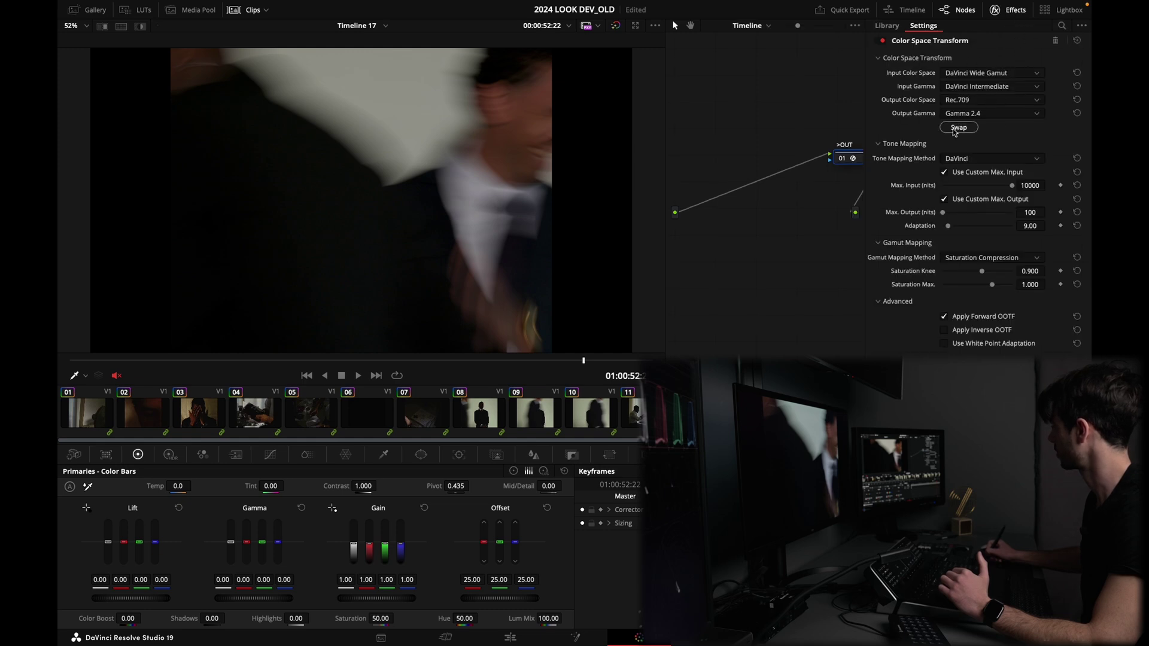
click(1017, 11)
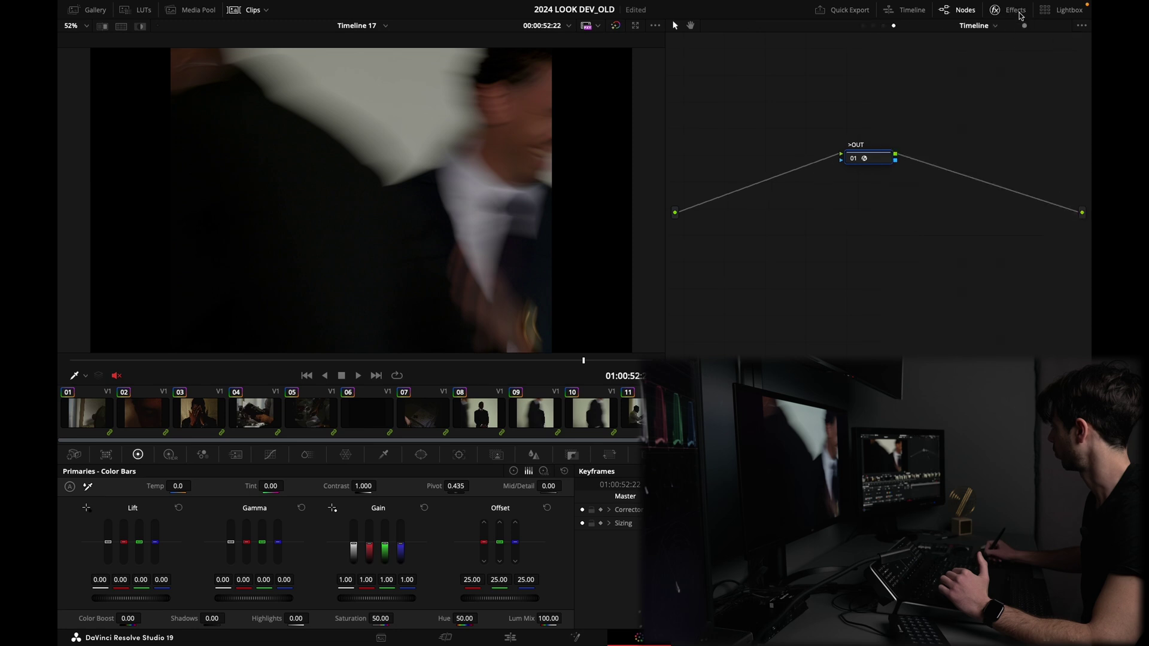
click(873, 26)
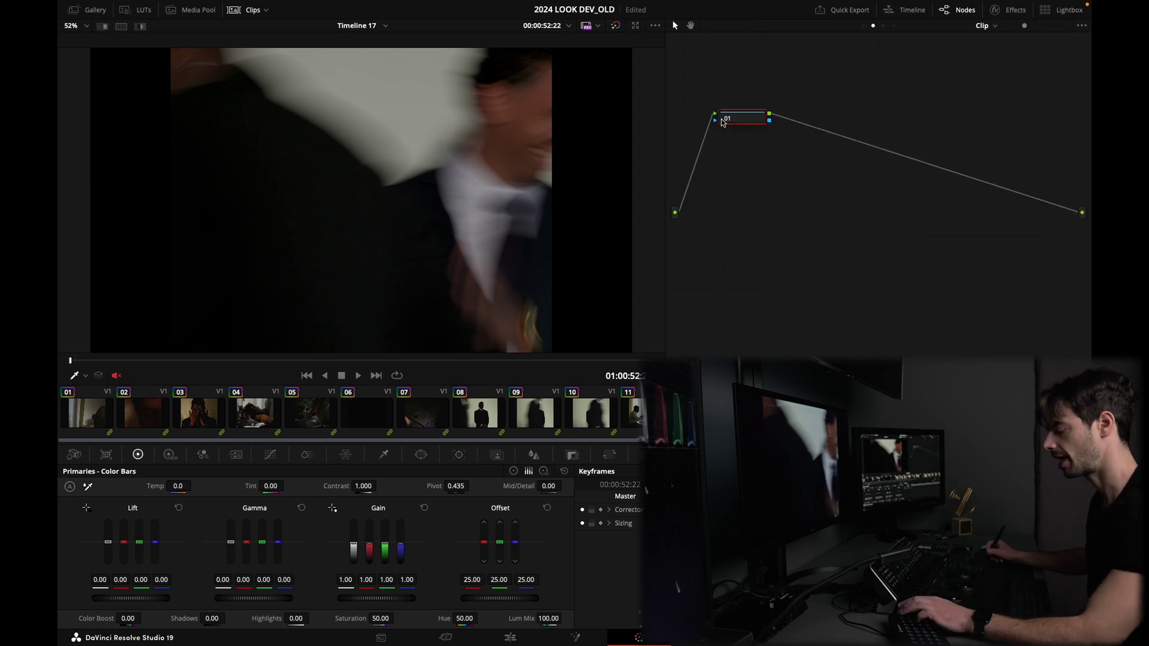
Compare the shots across the timeline markers, and end on the Marker 17 frame
key(shift+Up)
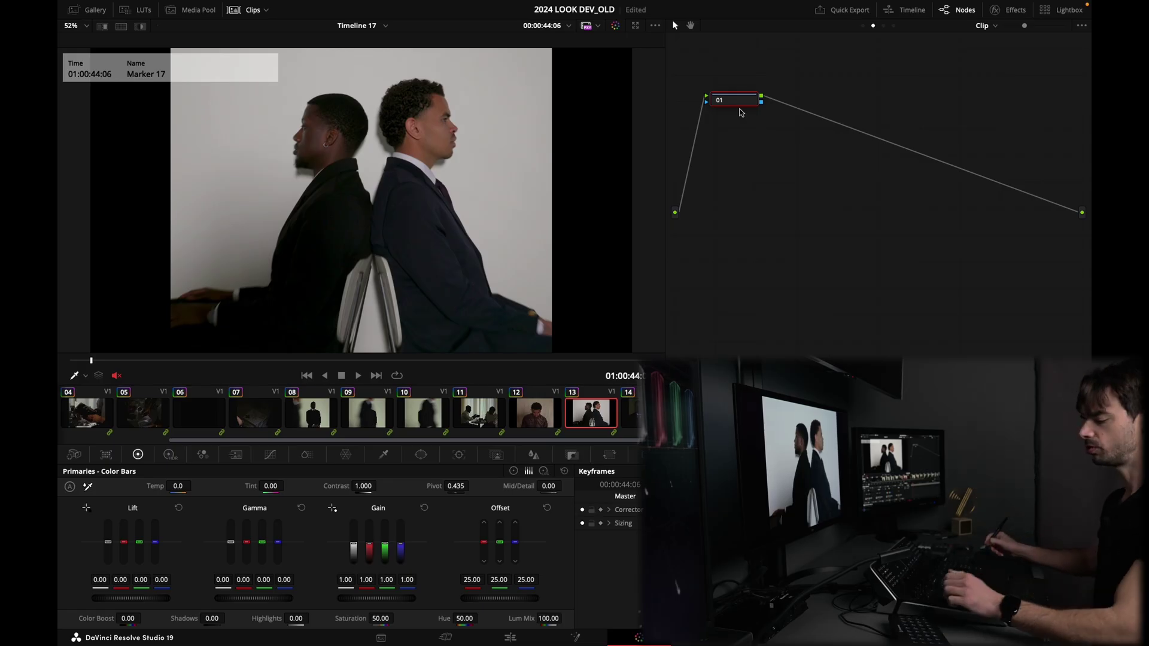
key(shift+Up)
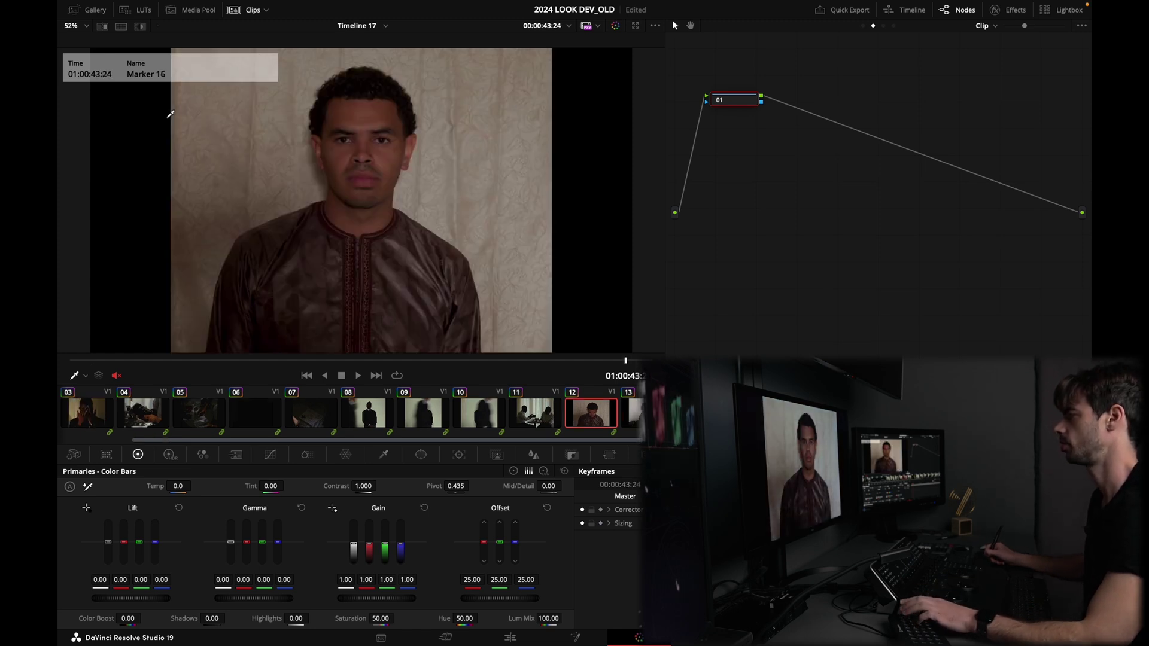
key(shift+Down)
key(shift+Down)
key(shift+Down)
key(shift+Down)
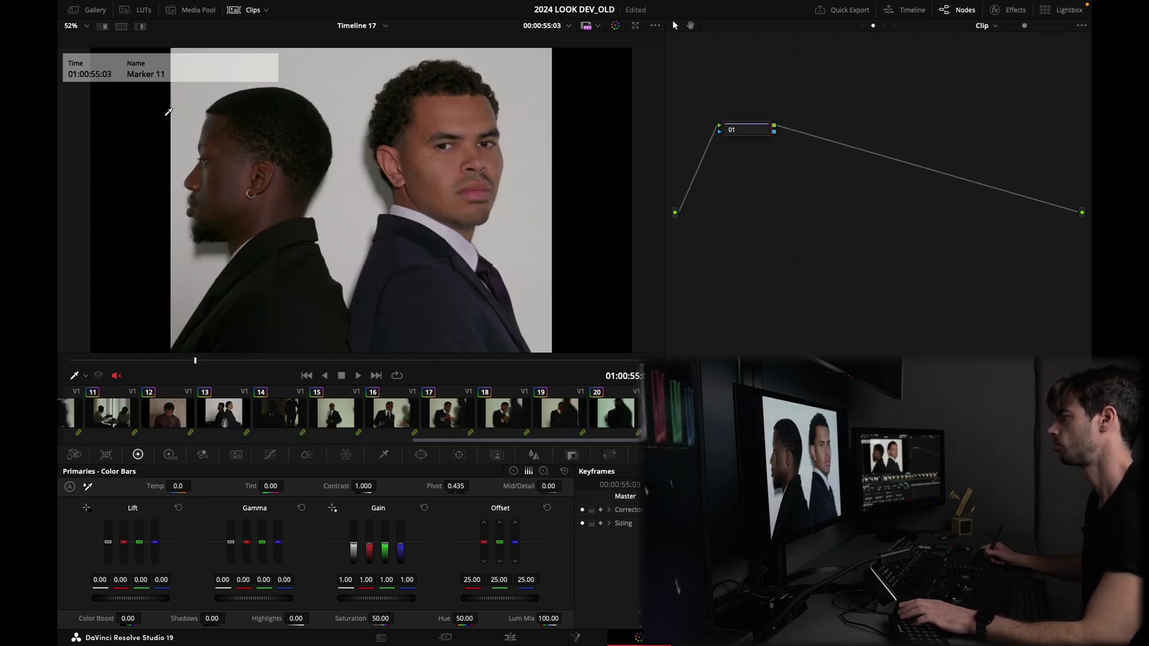
key(shift+Up)
key(shift+Down)
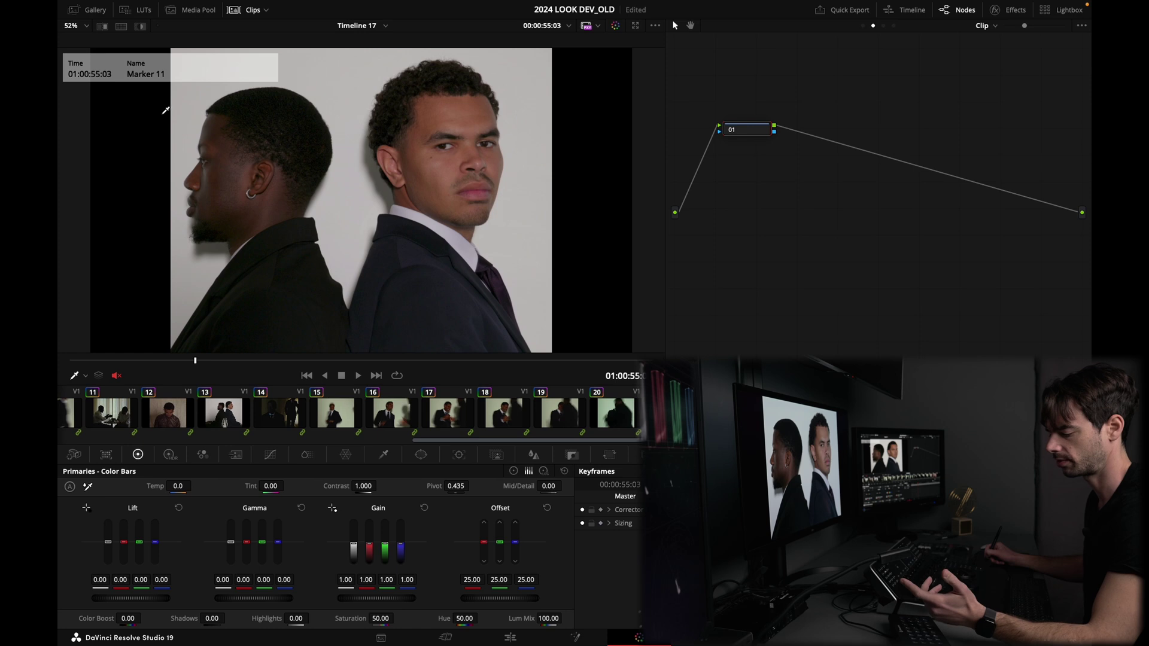
key(shift+Up)
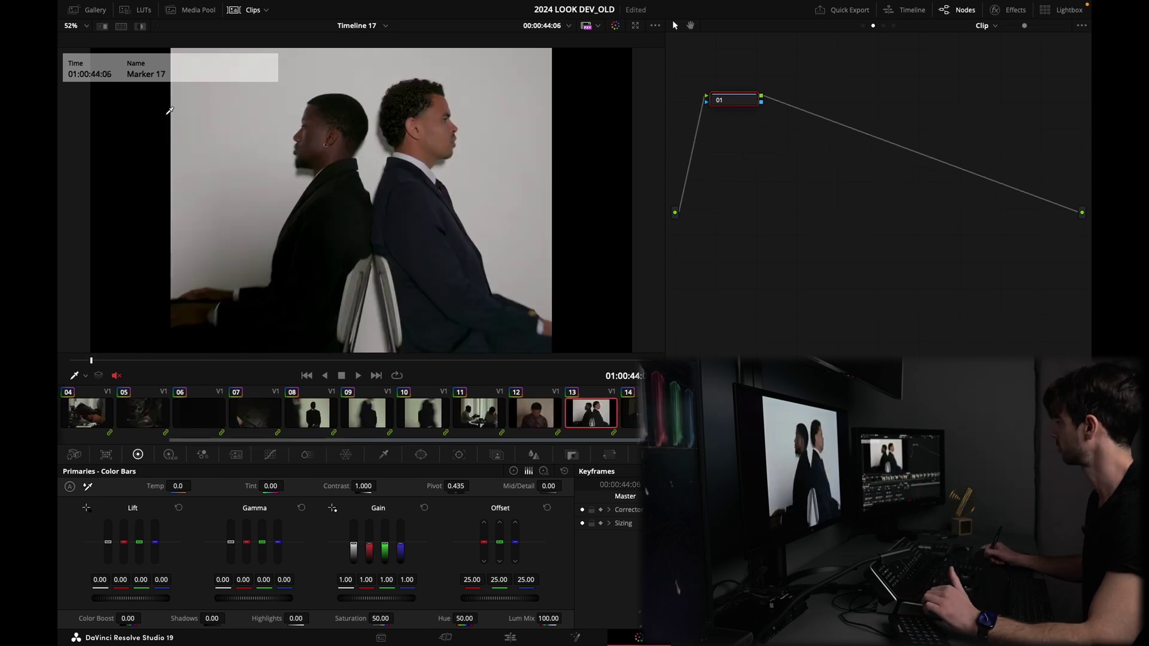
Add a node before the timeline-level >OUT node, space the two out in sequence, and select the new node
click(895, 26)
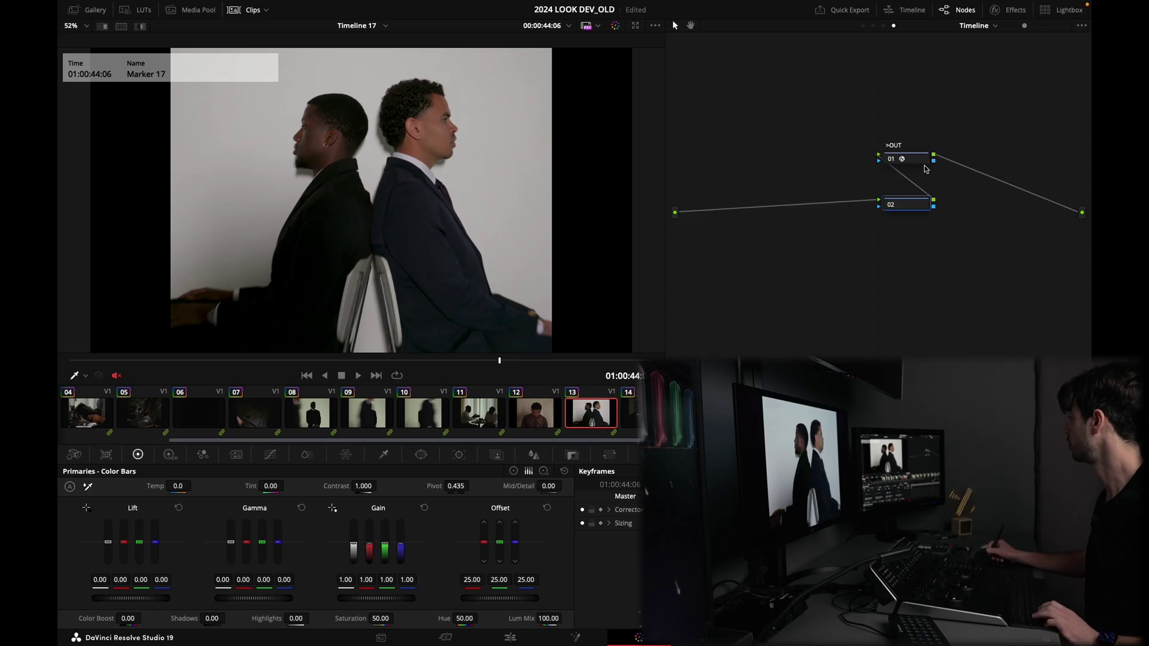
drag(918, 162, 1014, 158)
drag(913, 207, 816, 138)
drag(995, 155, 974, 152)
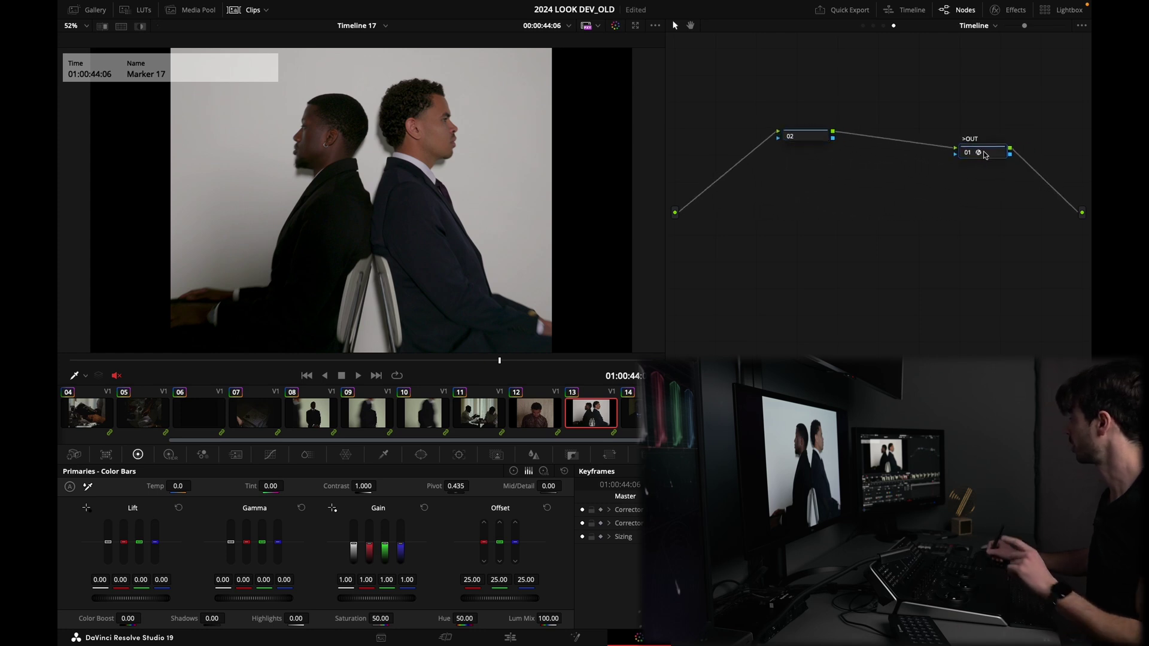
click(820, 139)
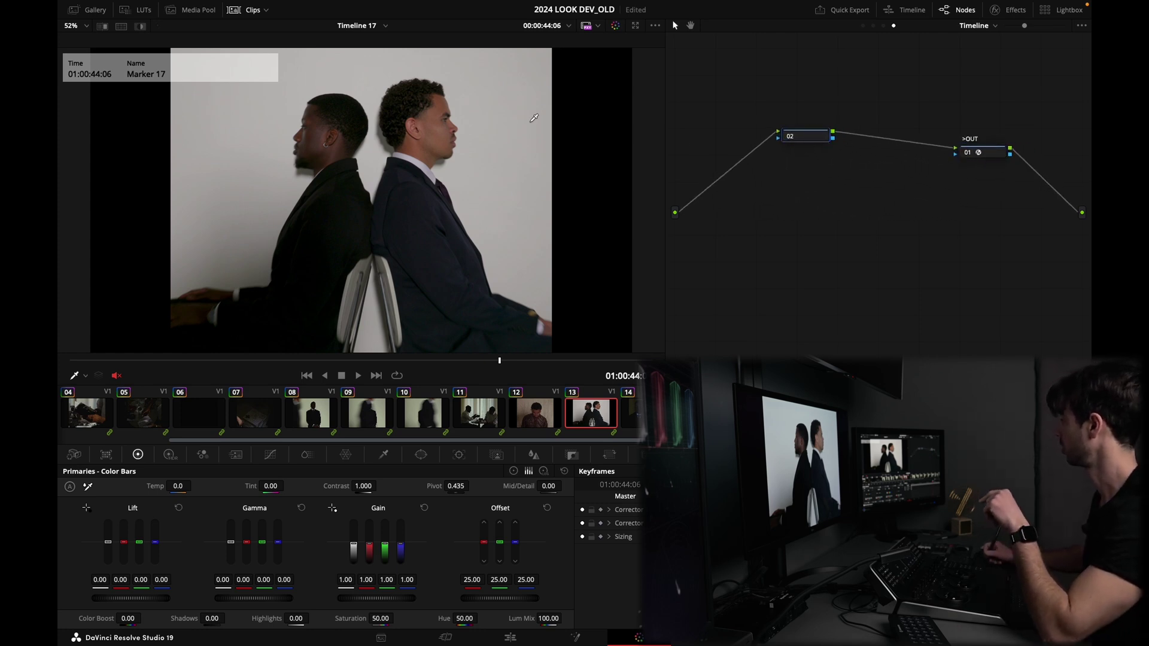
Apply the Contrast DWG still from the 4_BASE_DWG gallery album to timeline node 02
click(90, 9)
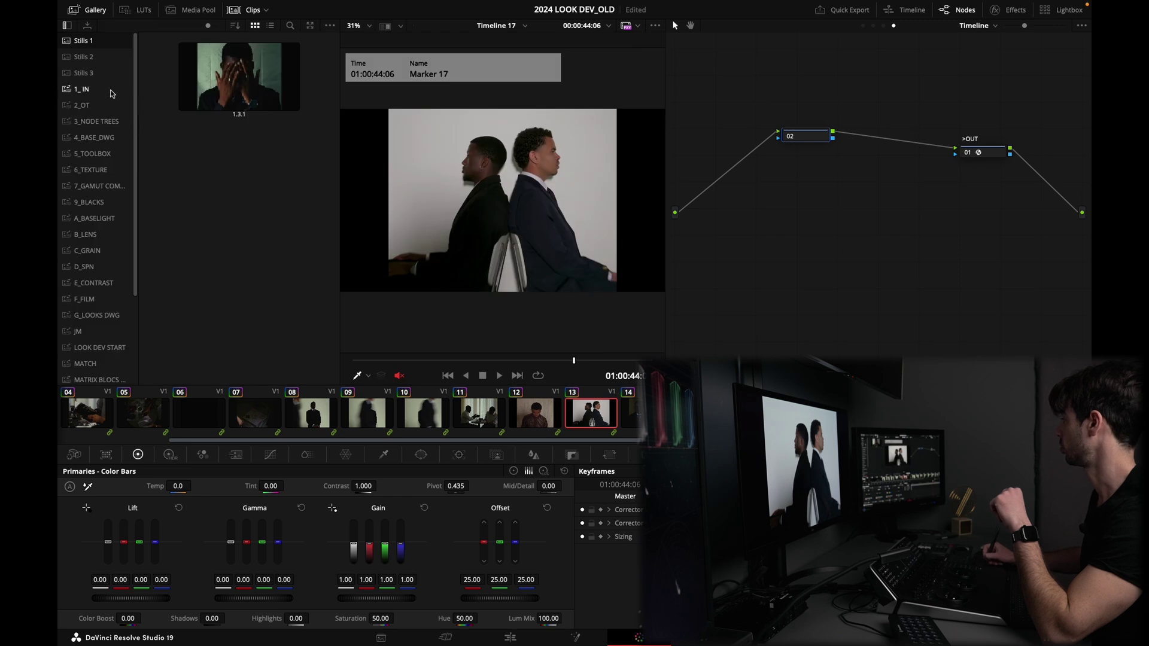
click(93, 138)
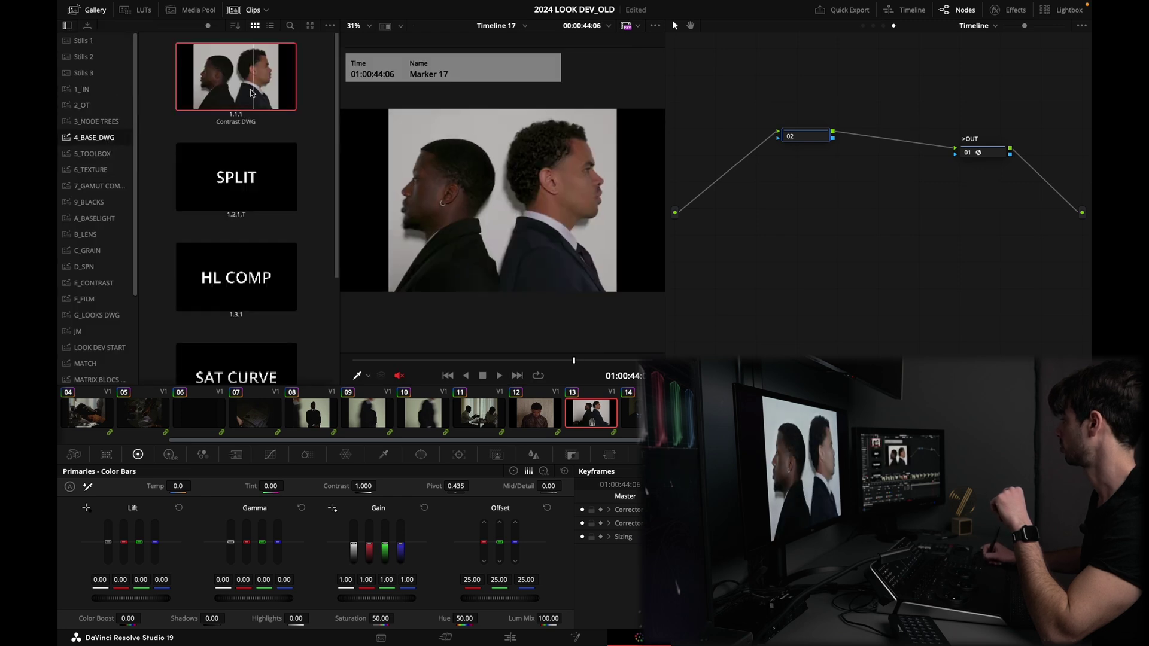
drag(236, 76, 807, 136)
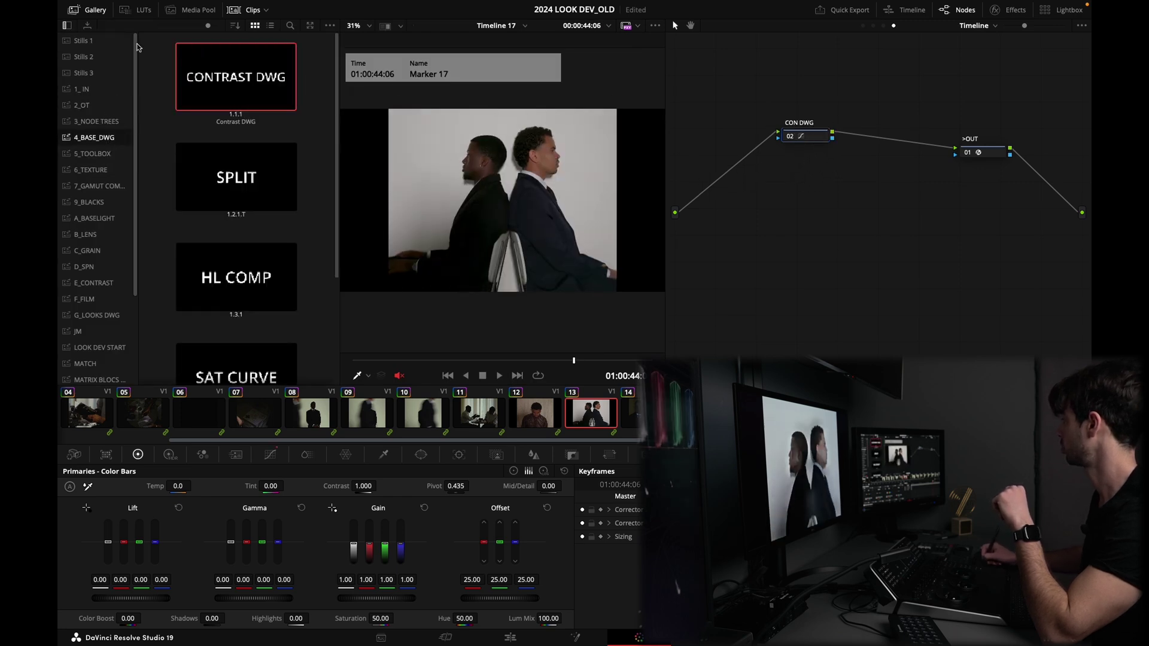
click(87, 9)
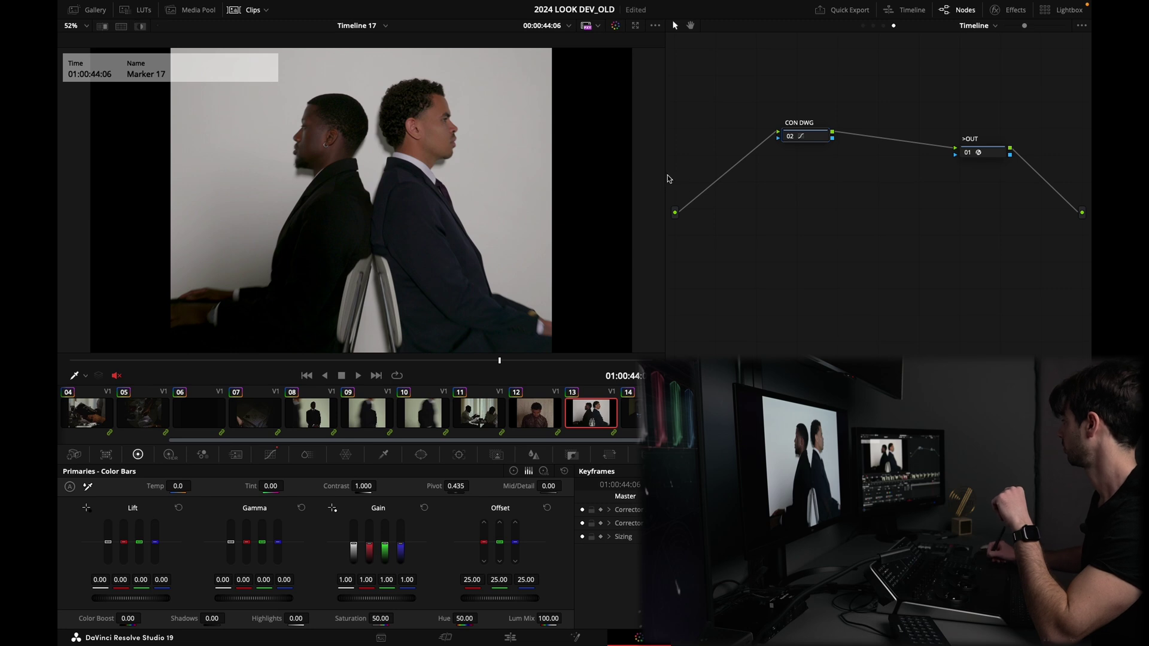
Show the CON DWG node's custom curve with all channels linked, in a floating window
click(270, 455)
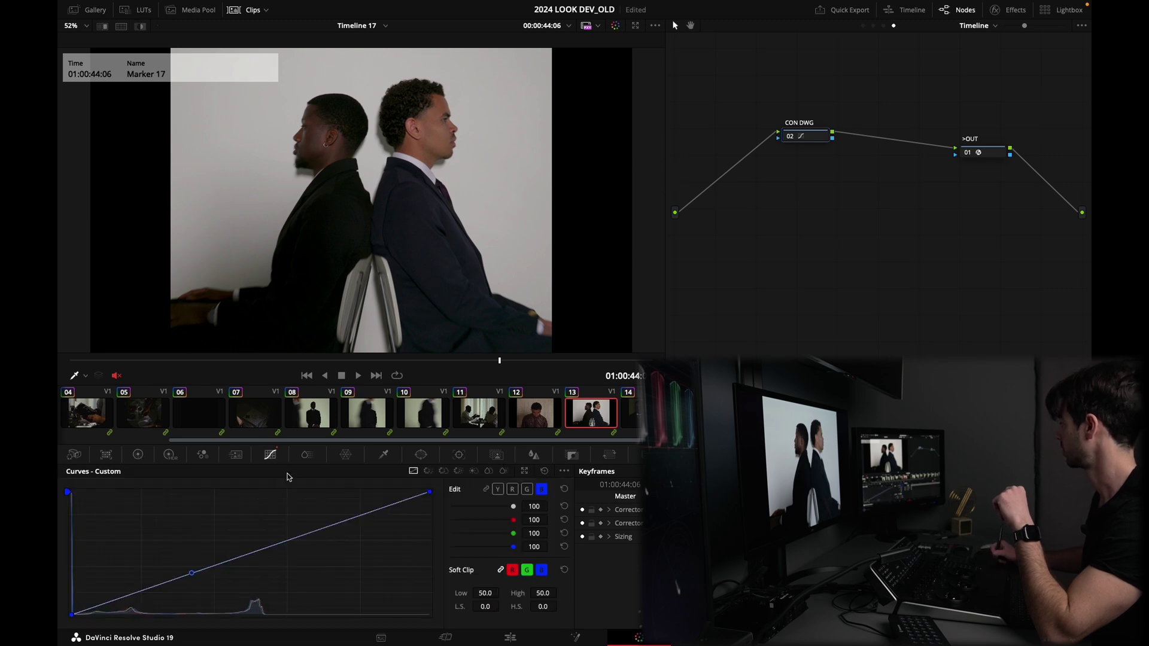
click(498, 489)
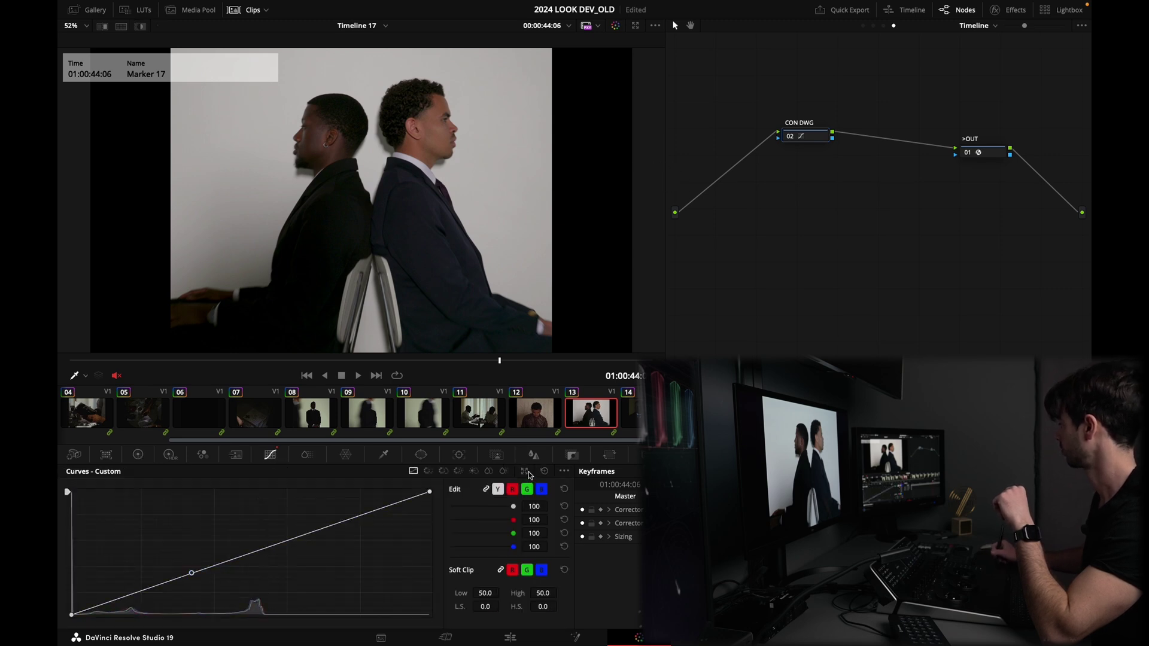
click(524, 471)
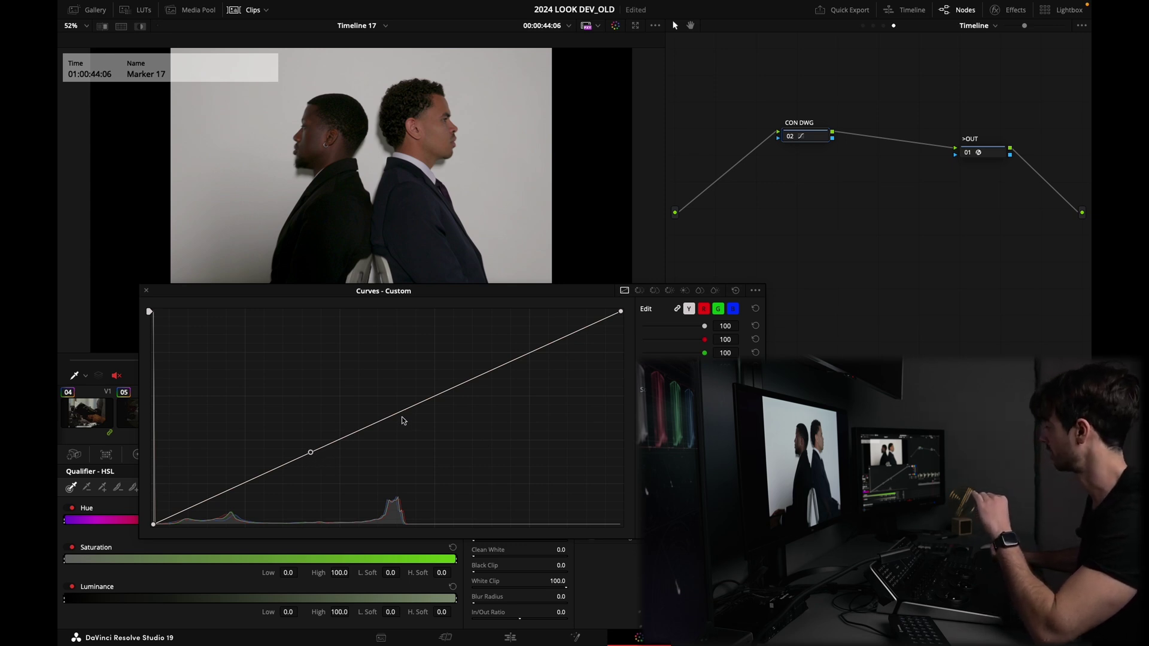
Try an S-curve by raising the highlights and lowering the shadows around the pivot point, and remove both added points
drag(405, 416, 404, 399)
drag(251, 487, 237, 497)
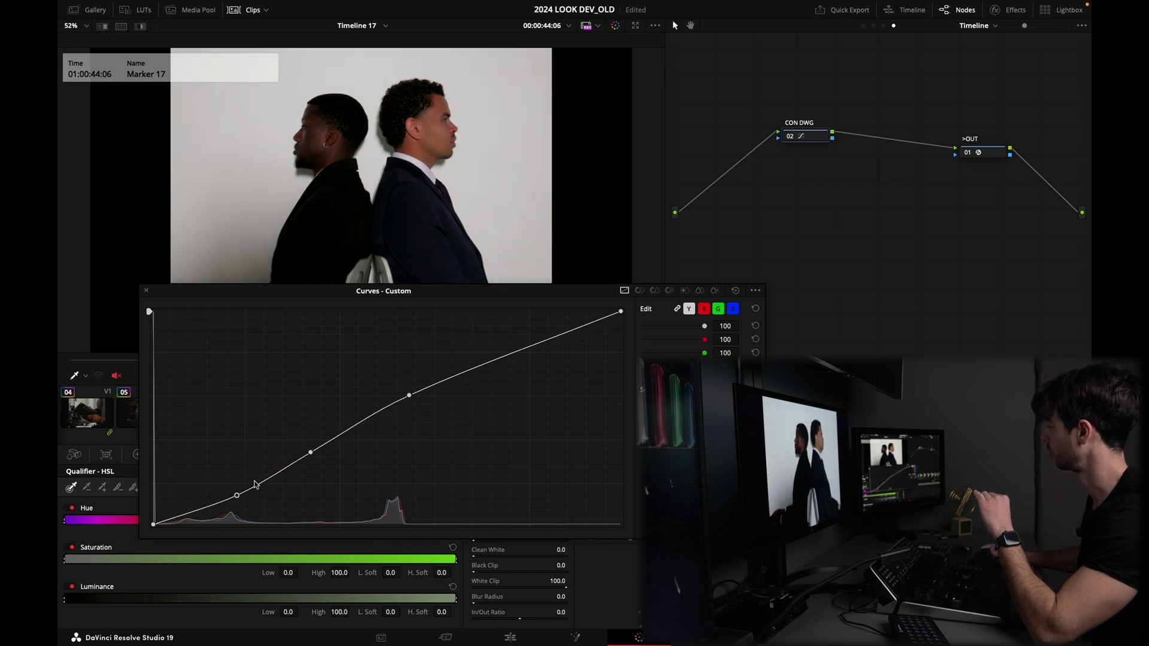
right_click(238, 496)
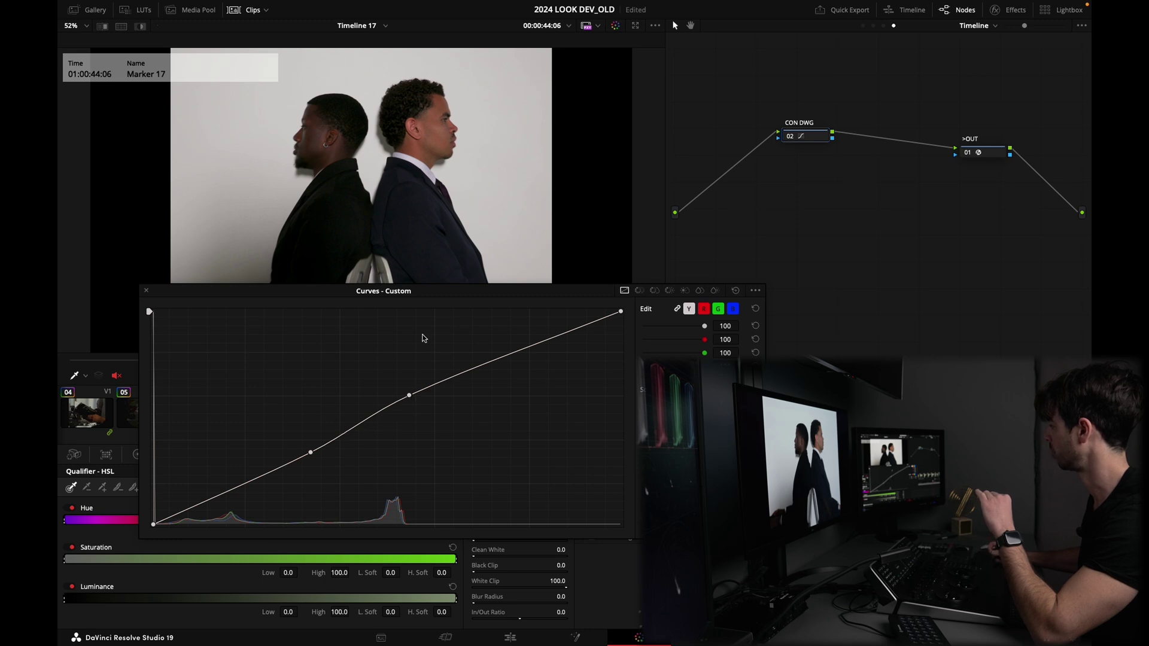
right_click(409, 396)
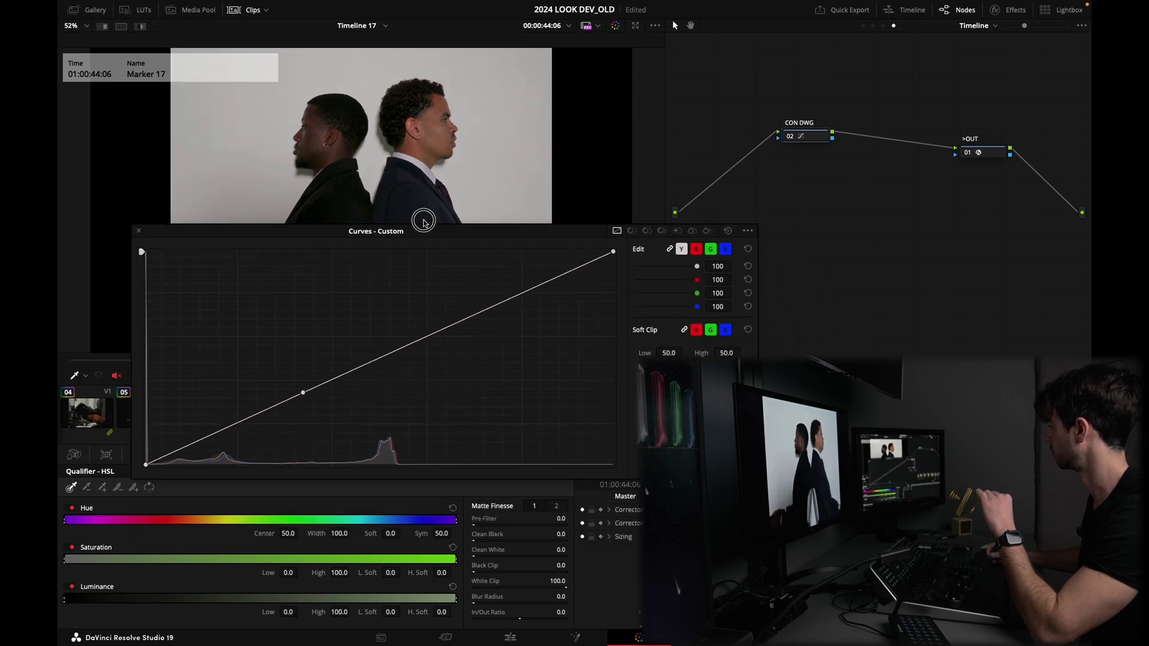
Reposition and enlarge the custom curves window to examine the pivot point, and close it
drag(435, 210, 425, 190)
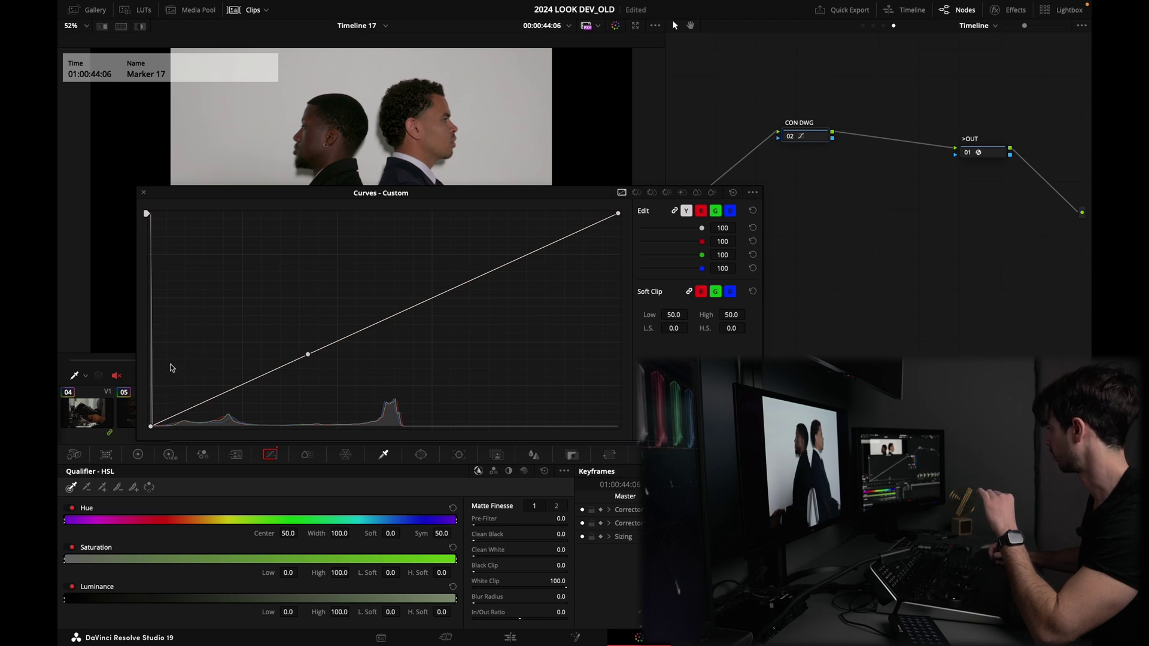
drag(139, 438, 149, 474)
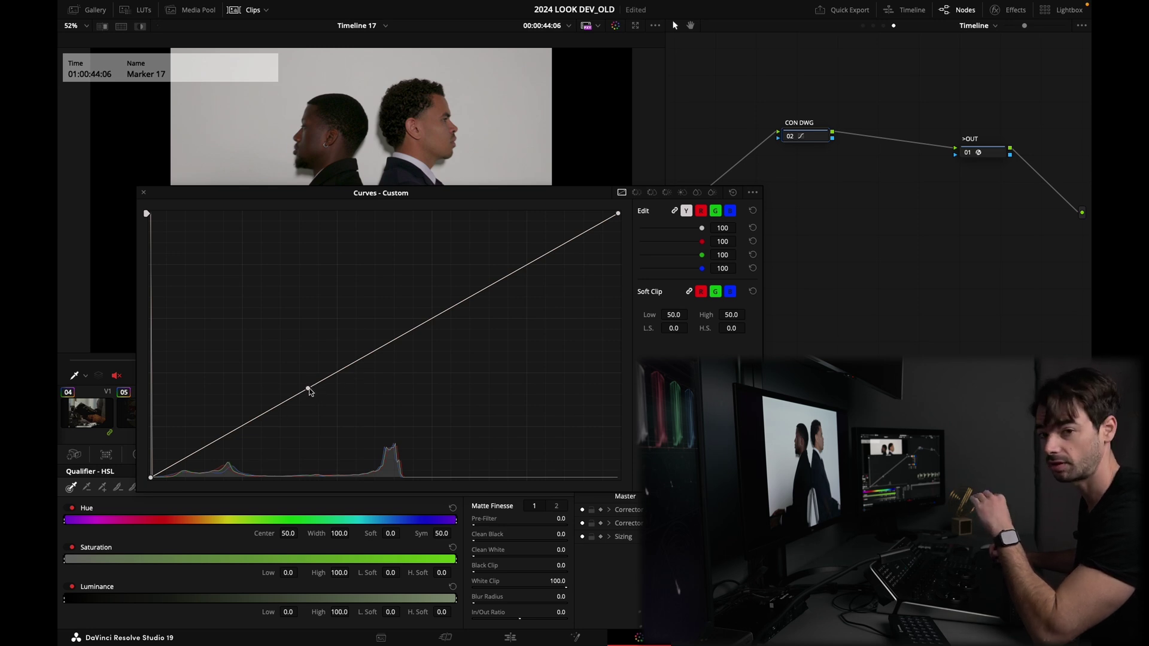
click(143, 194)
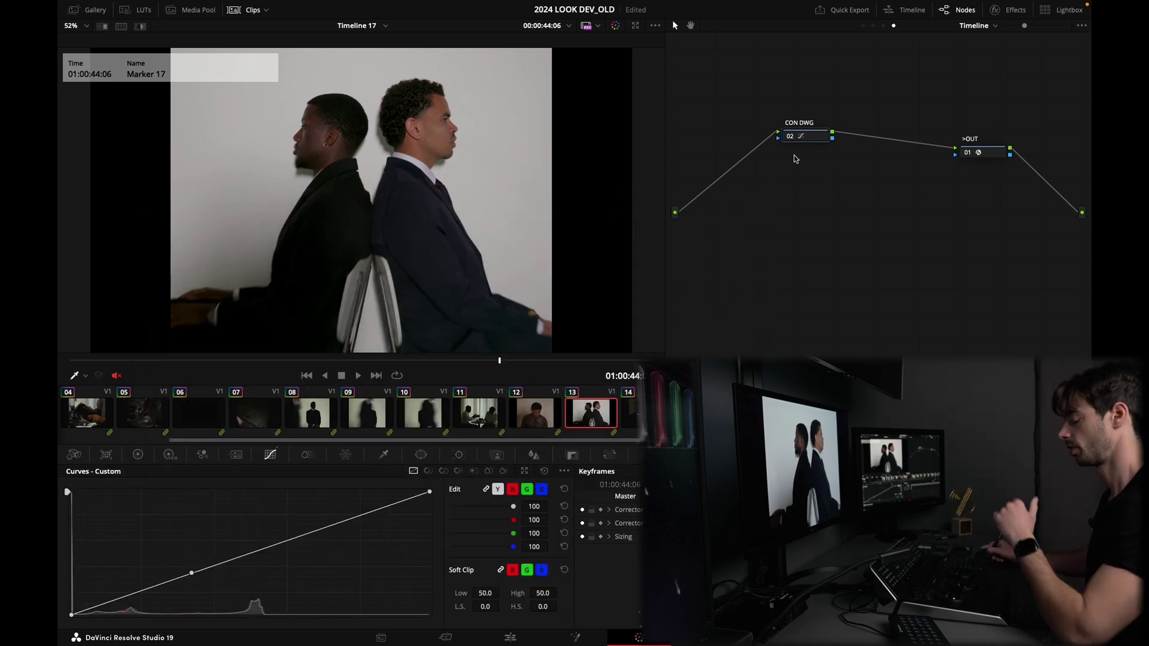
Look through the clip and group post-clip node graphs, and return to the timeline graph
click(873, 25)
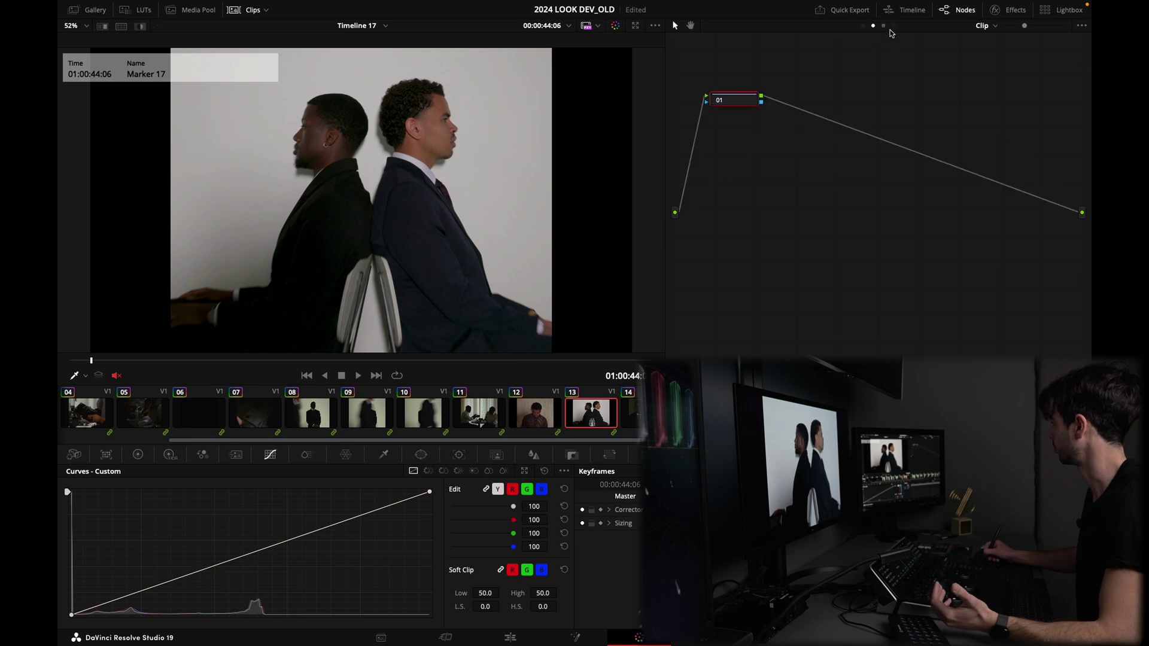
click(884, 26)
click(894, 27)
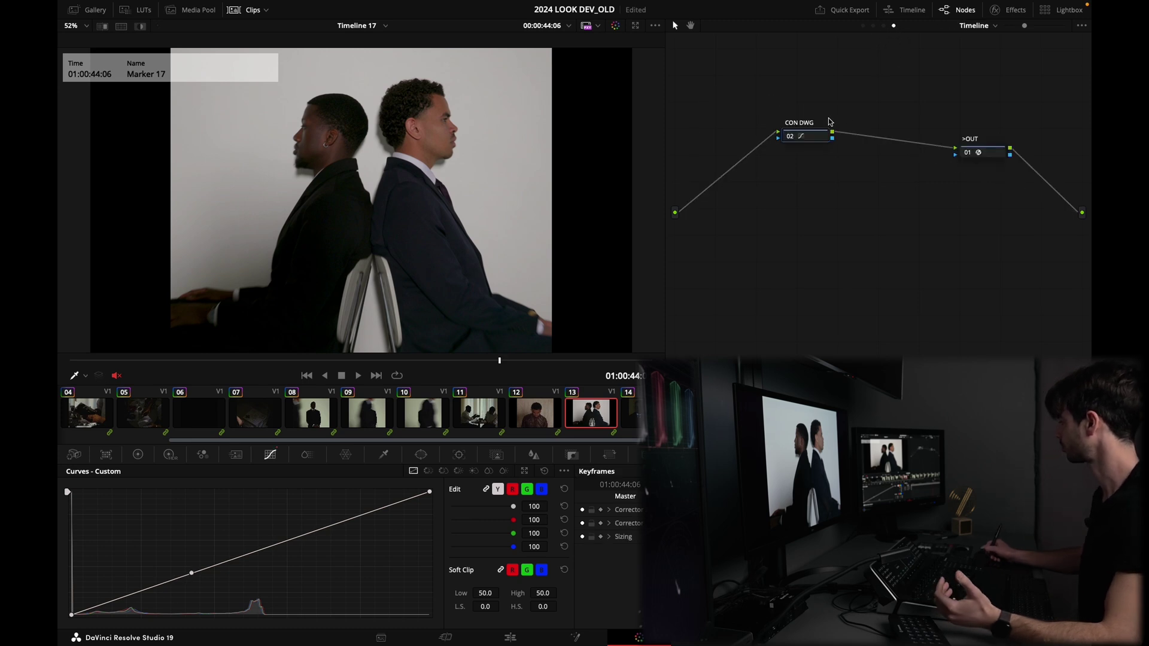
Shape a gentle S-curve on the CON DWG node's floating custom curve by lowering the shadows and raising the highlights around the pivot
click(525, 472)
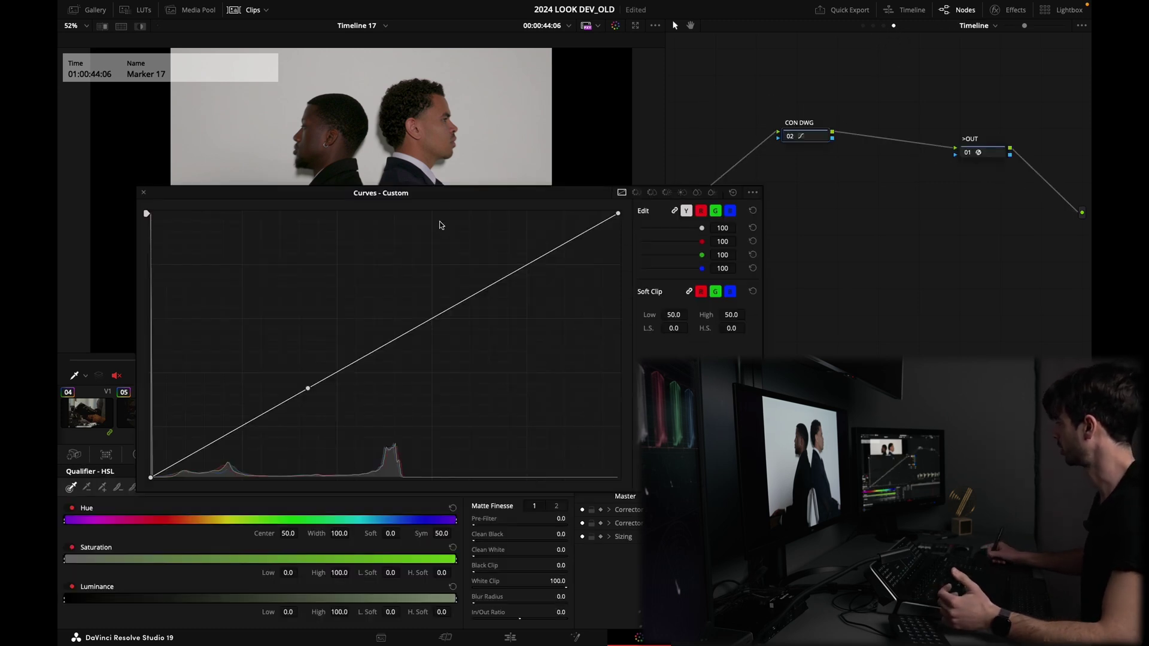
drag(441, 196, 850, 236)
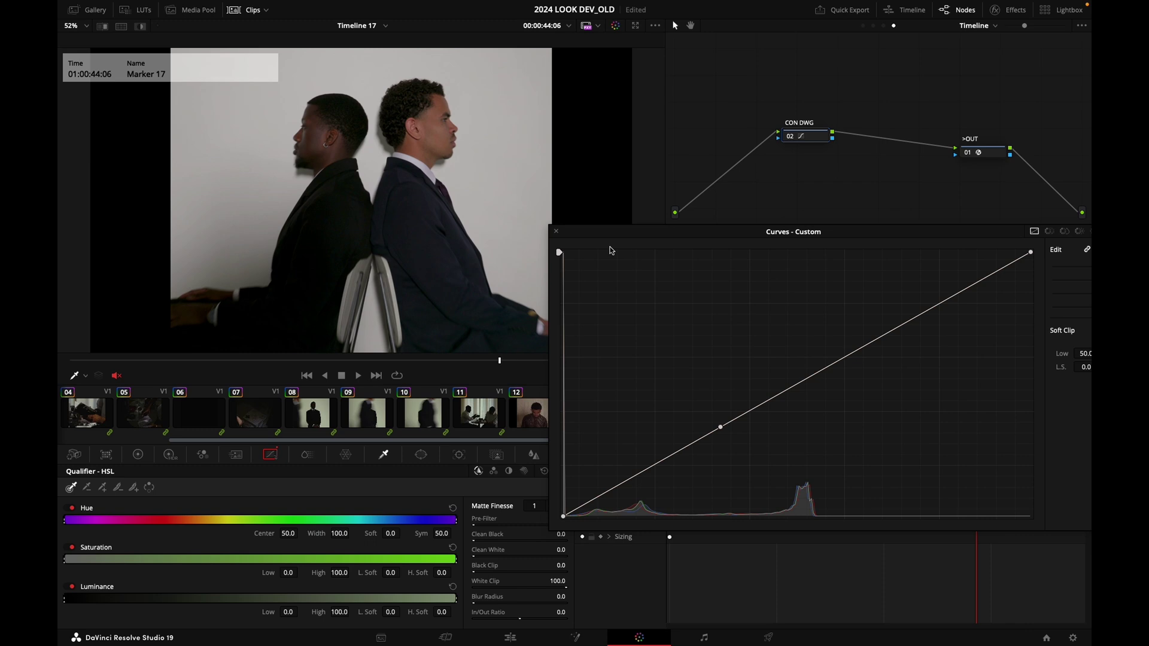
drag(587, 233, 610, 226)
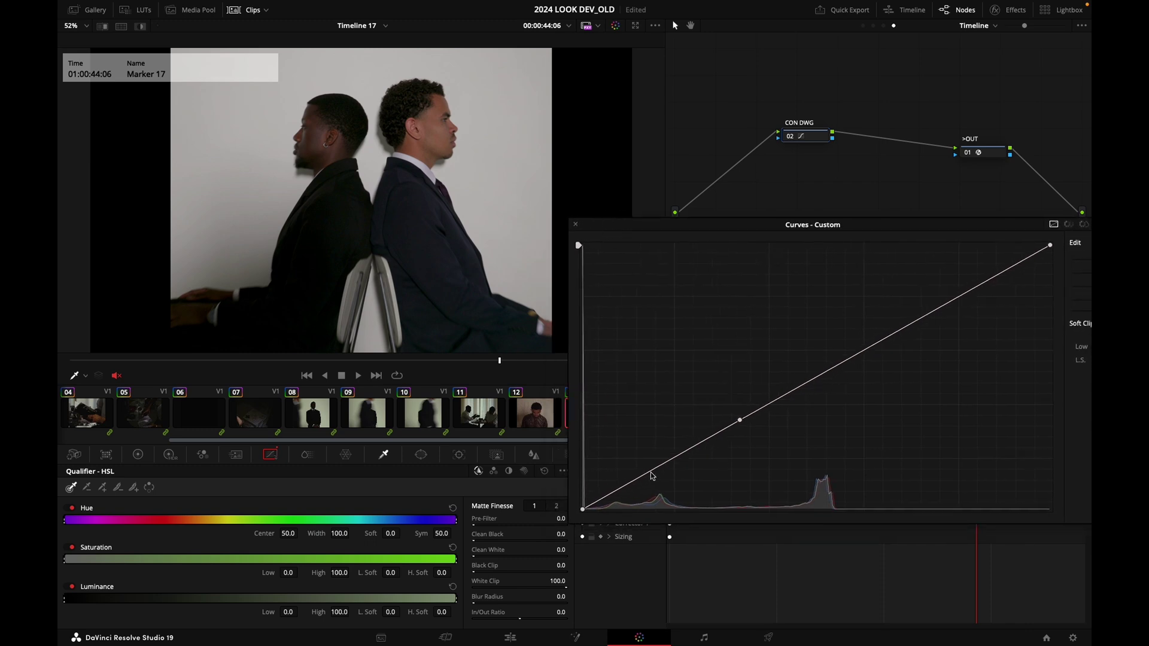
drag(650, 478, 655, 477)
drag(838, 361, 837, 352)
drag(654, 476, 657, 479)
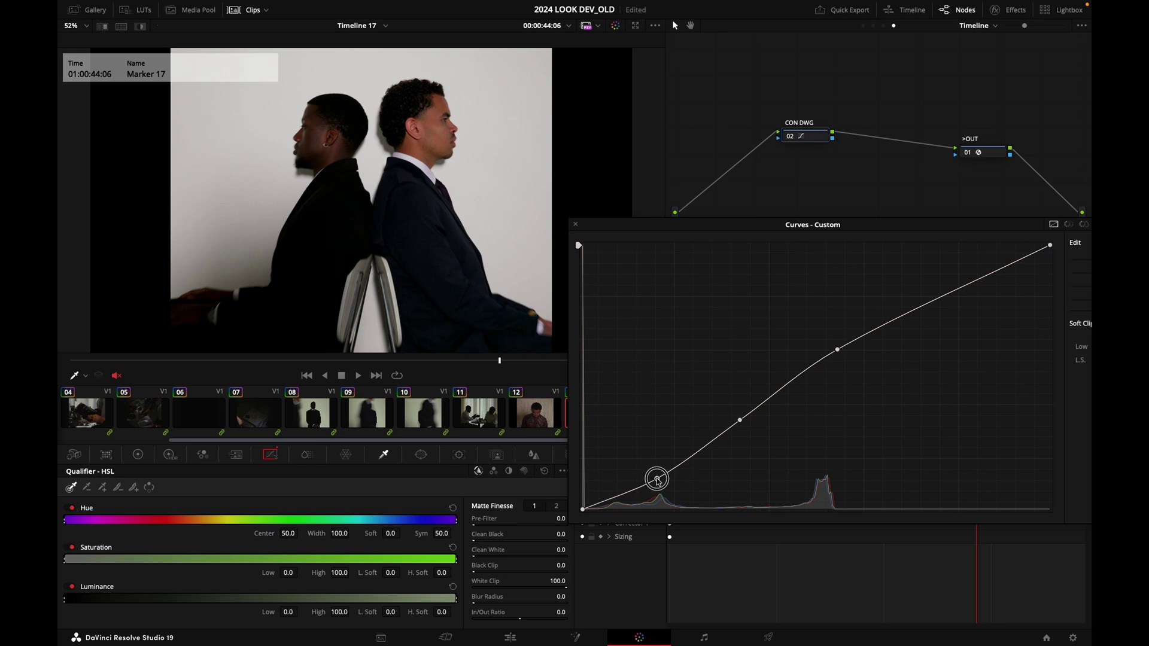
In clip 13's node graph, lower the global HDR exposure of node 01 to -0.39
click(874, 26)
drag(737, 102, 740, 107)
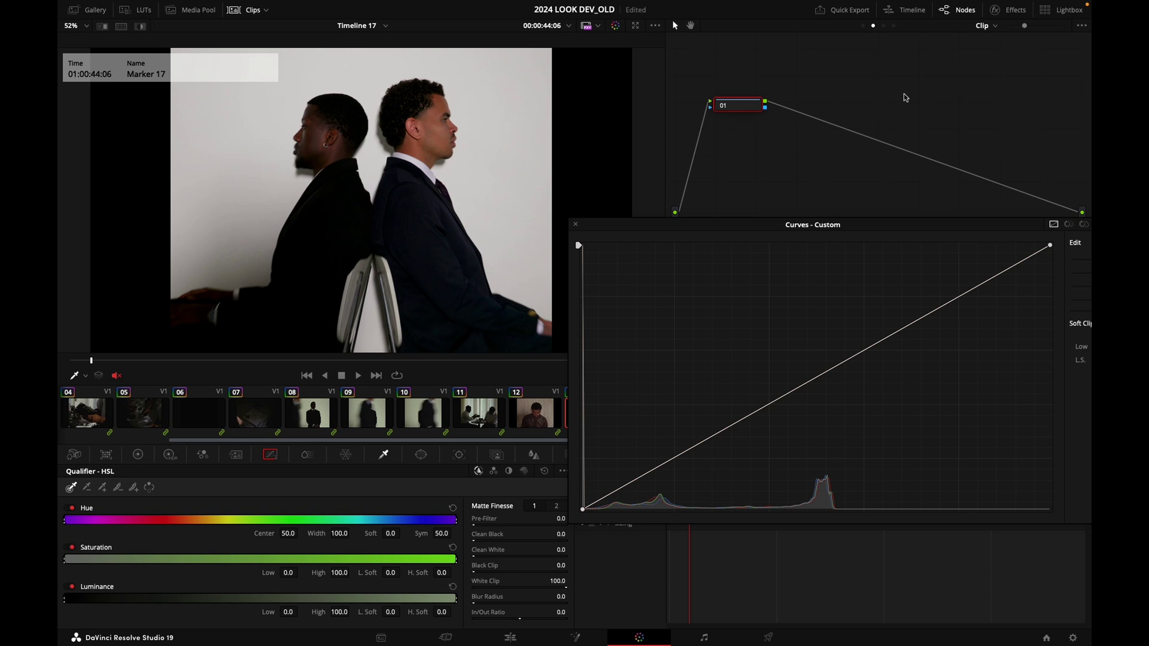
click(578, 225)
click(169, 454)
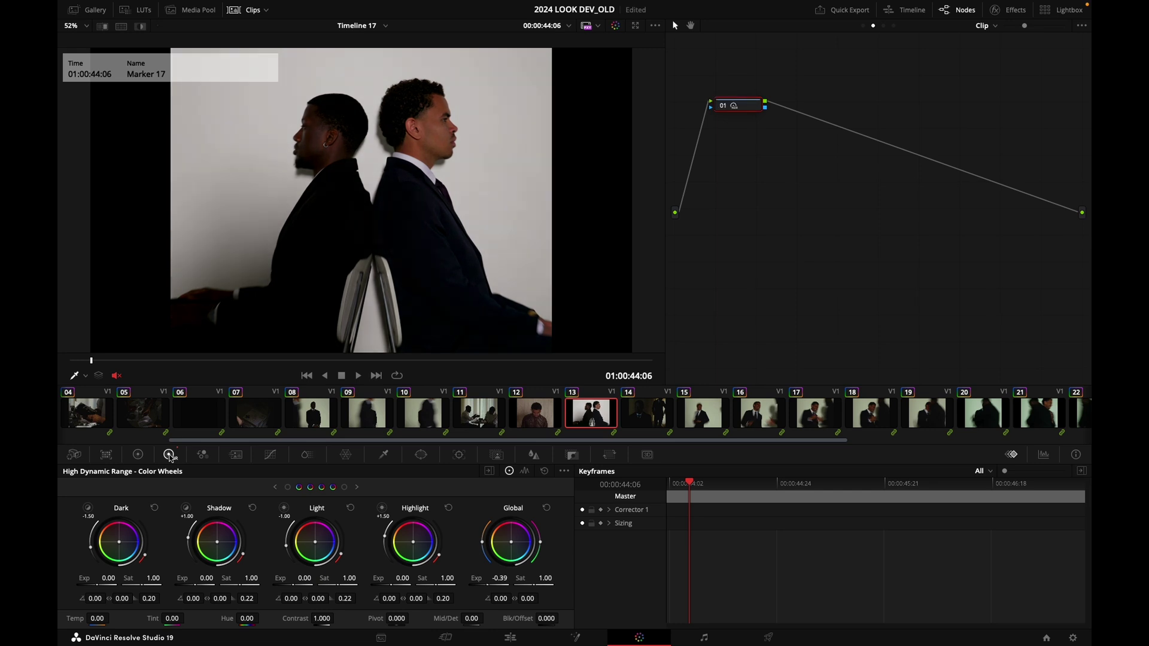
Match clip 27's exposure to clip 13 by setting its global HDR exposure to -0.42, comparing the two clips repeatedly
key(Up)
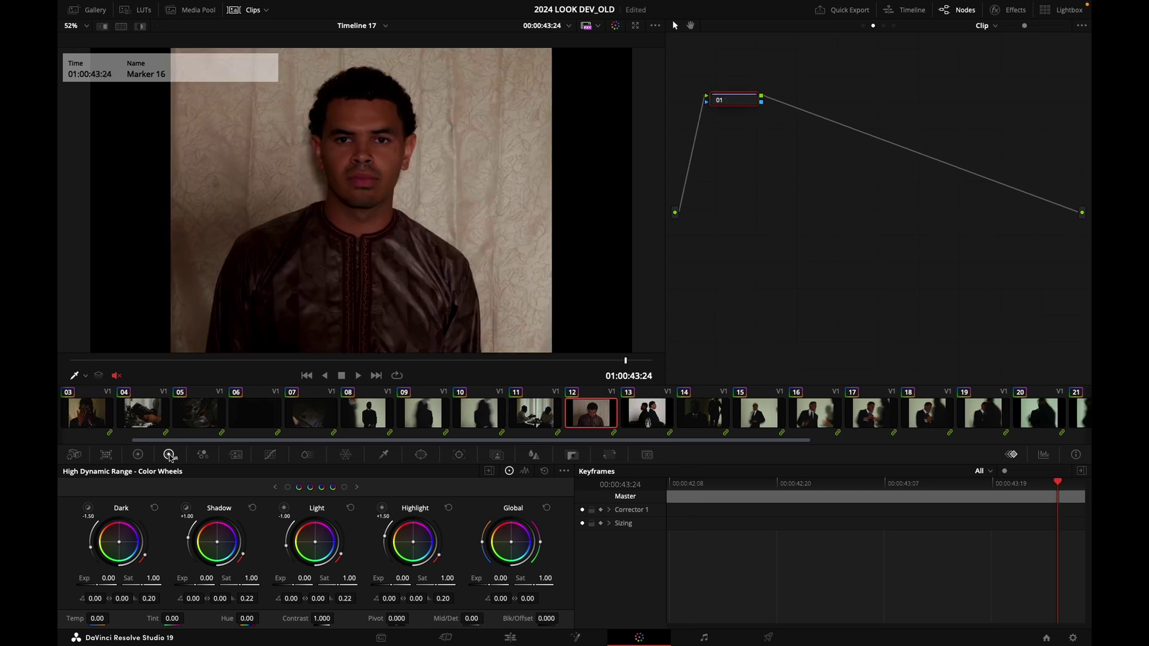
key(shift+Down)
key(shift+Up)
key(shift+Down)
key(shift+Up)
key(shift+Down)
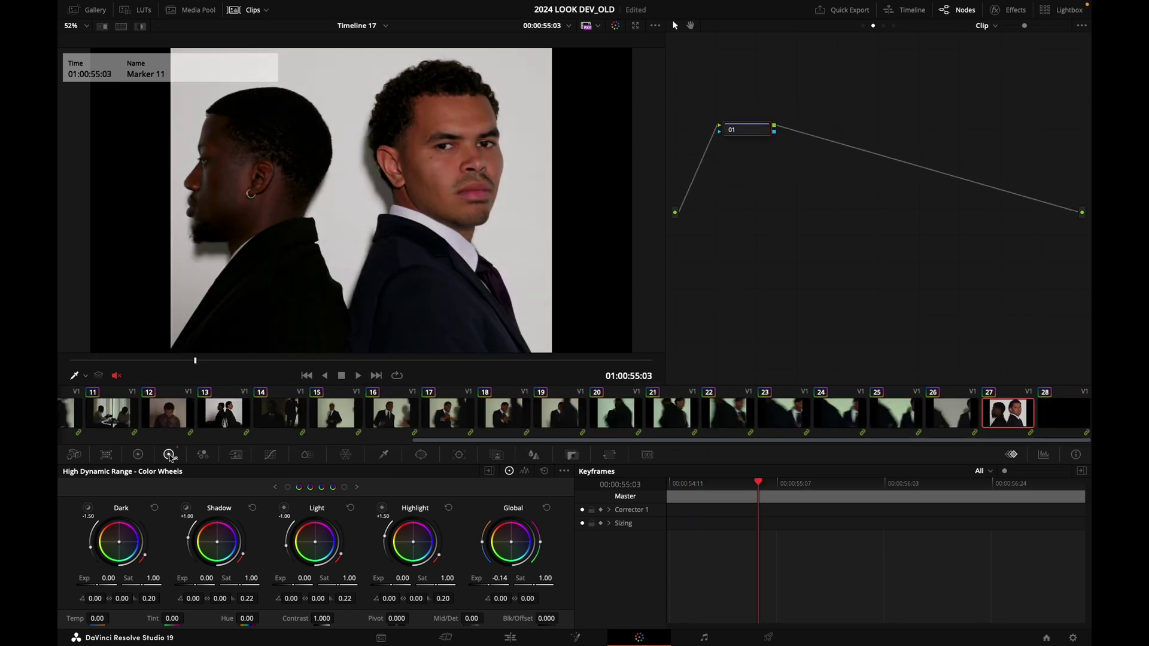
key(shift+Up)
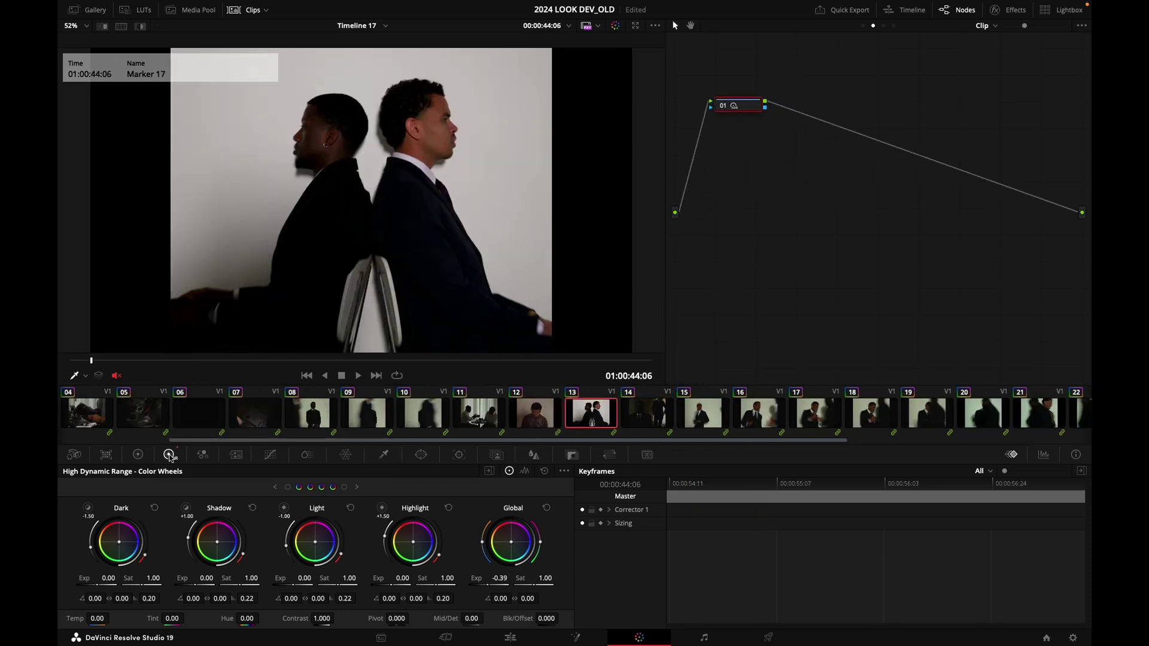
key(shift+Down)
key(shift+Up)
key(shift+Down)
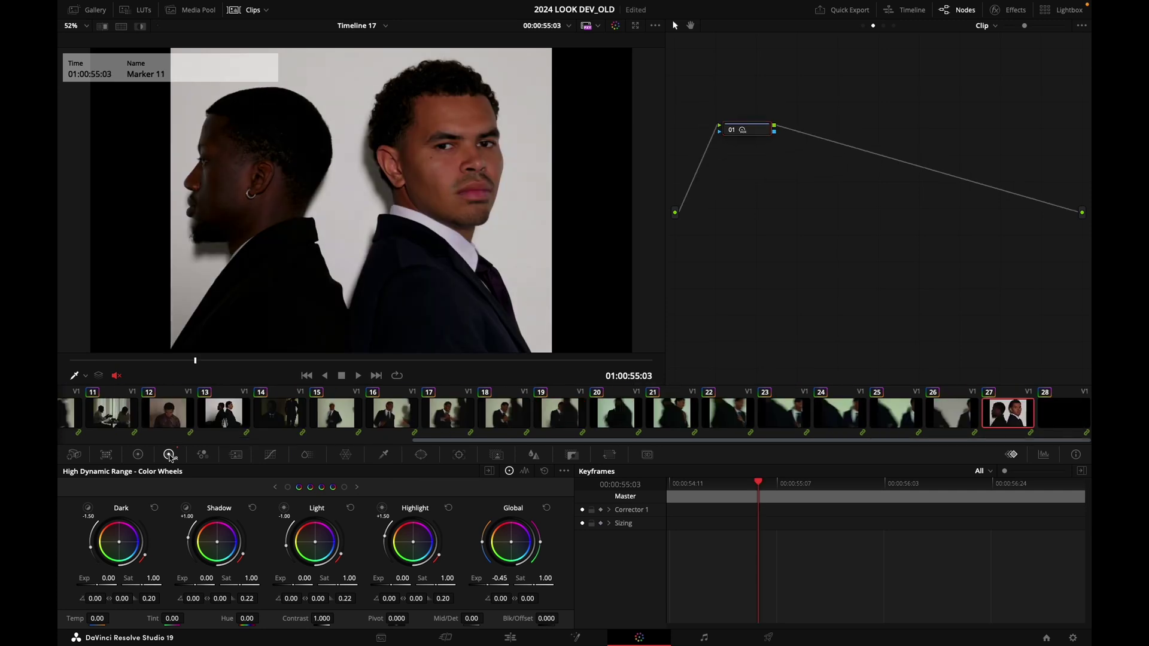
key(shift+Up)
key(shift+Down)
key(shift+Up)
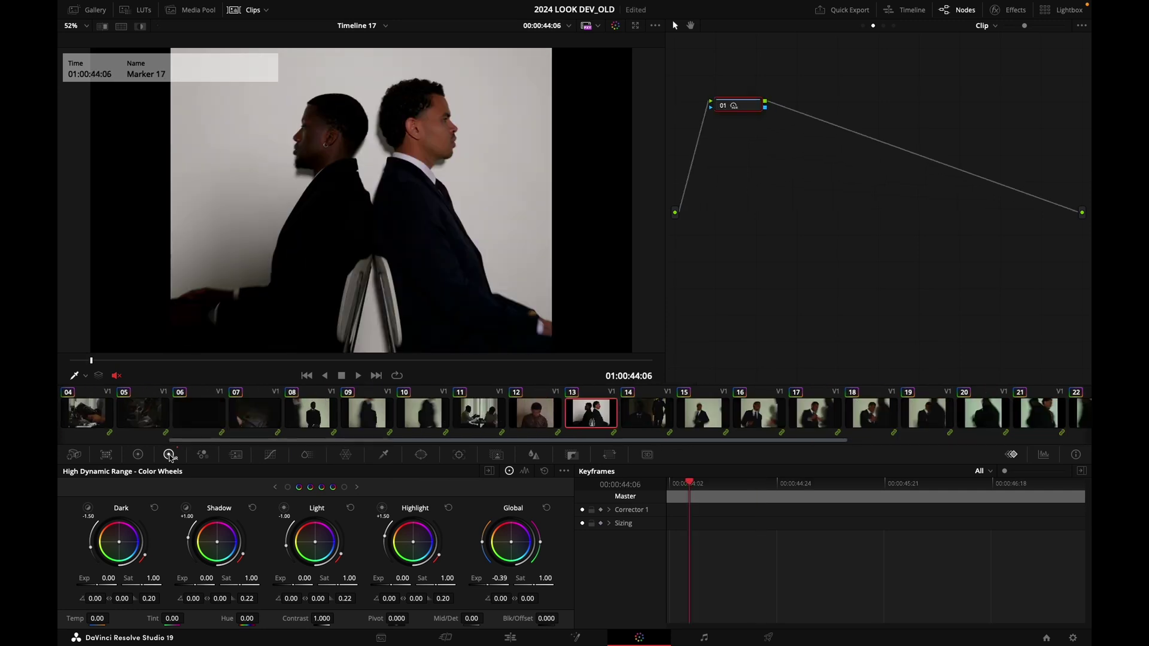
key(shift+Down)
key(shift+Up)
key(shift+Down)
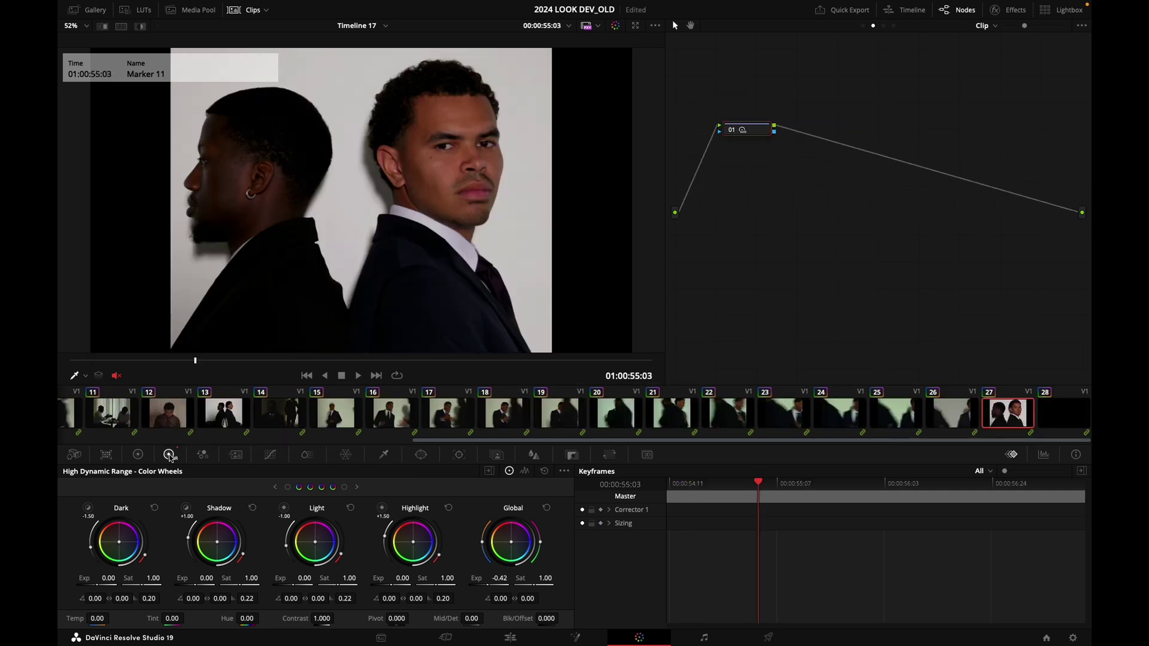
key(shift+Up)
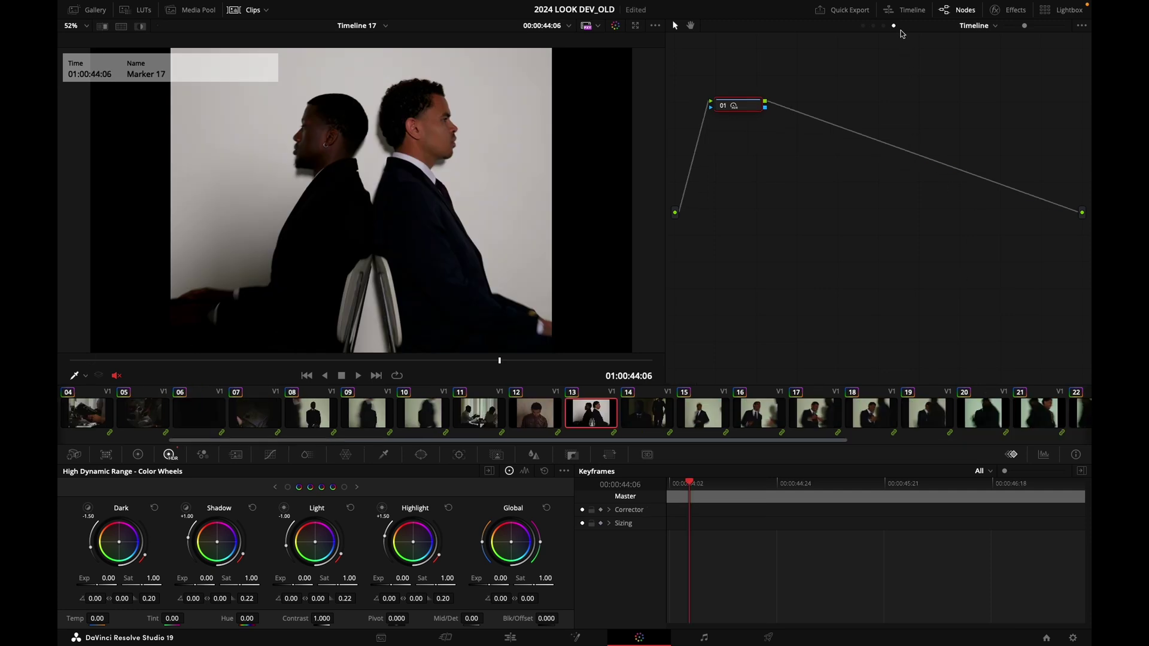
Fine-tune the shadow and highlight points of the timeline-level CON DWG curve and compare the image with the node off and on
drag(811, 140, 816, 142)
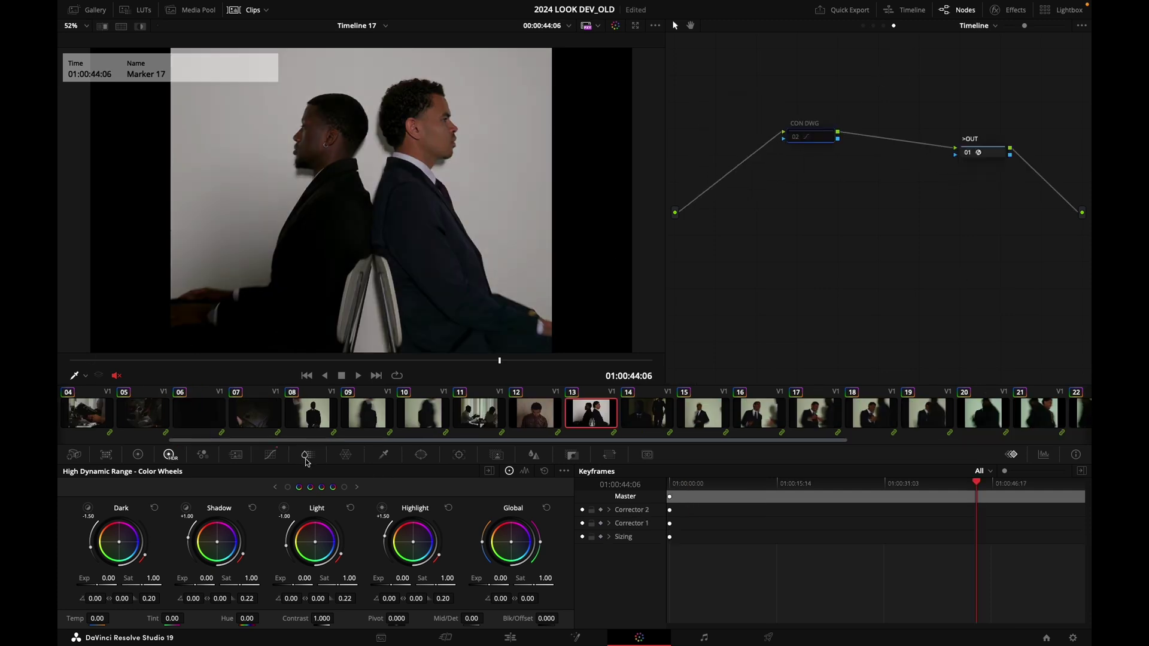
click(270, 456)
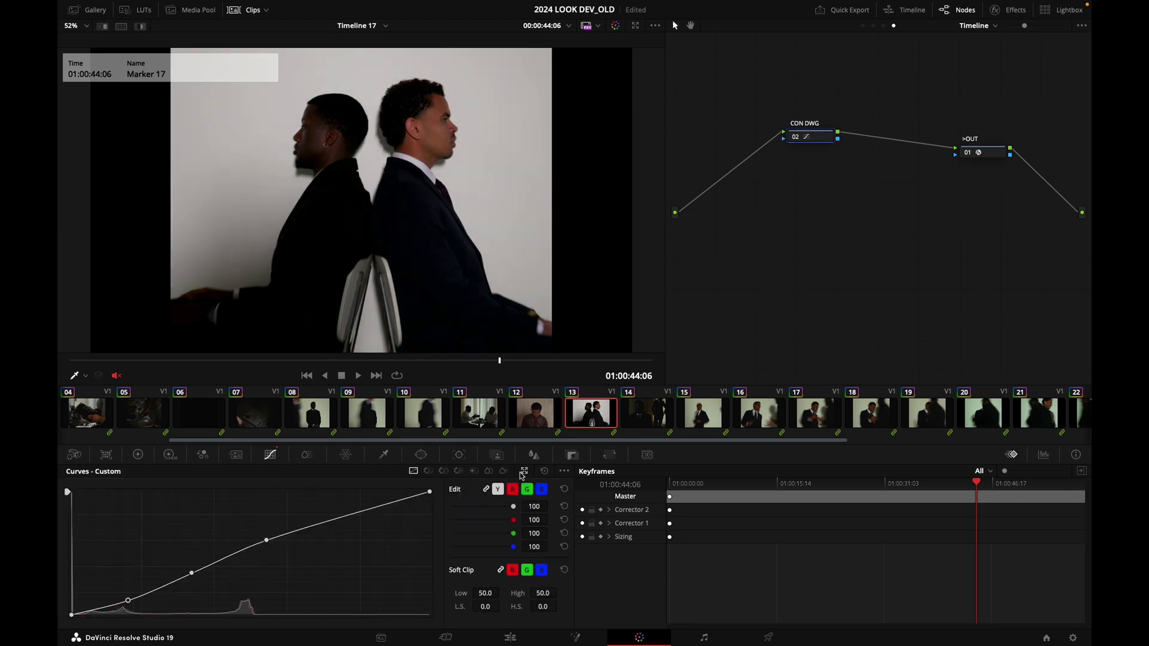
click(524, 473)
drag(657, 478, 660, 479)
drag(840, 348, 833, 348)
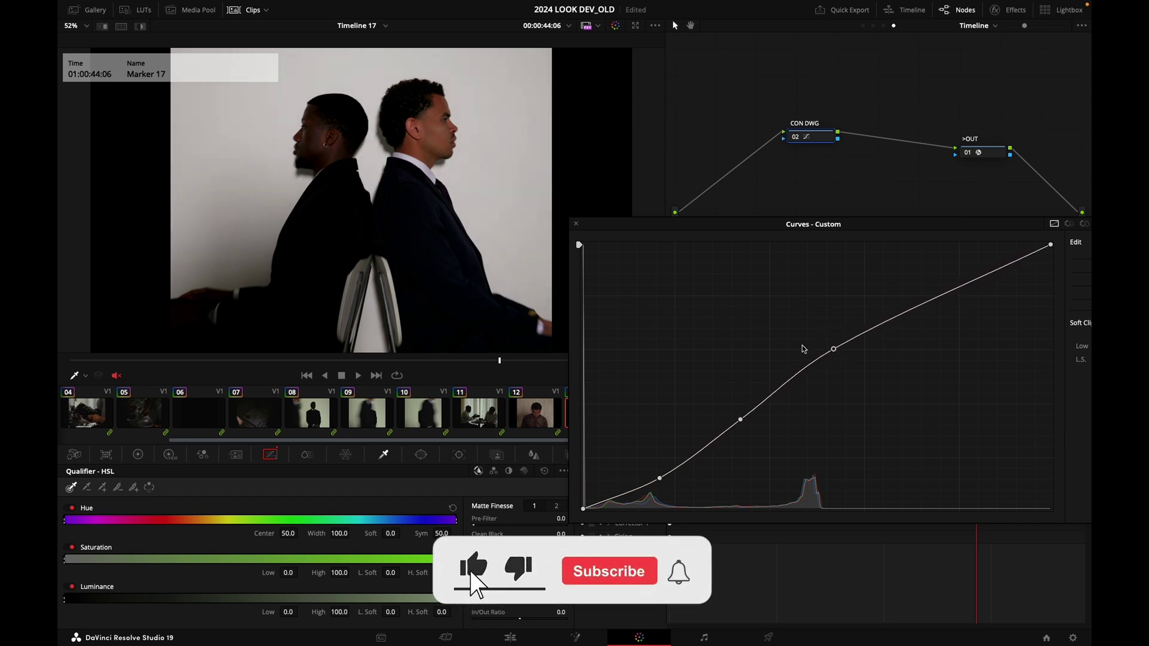
click(576, 226)
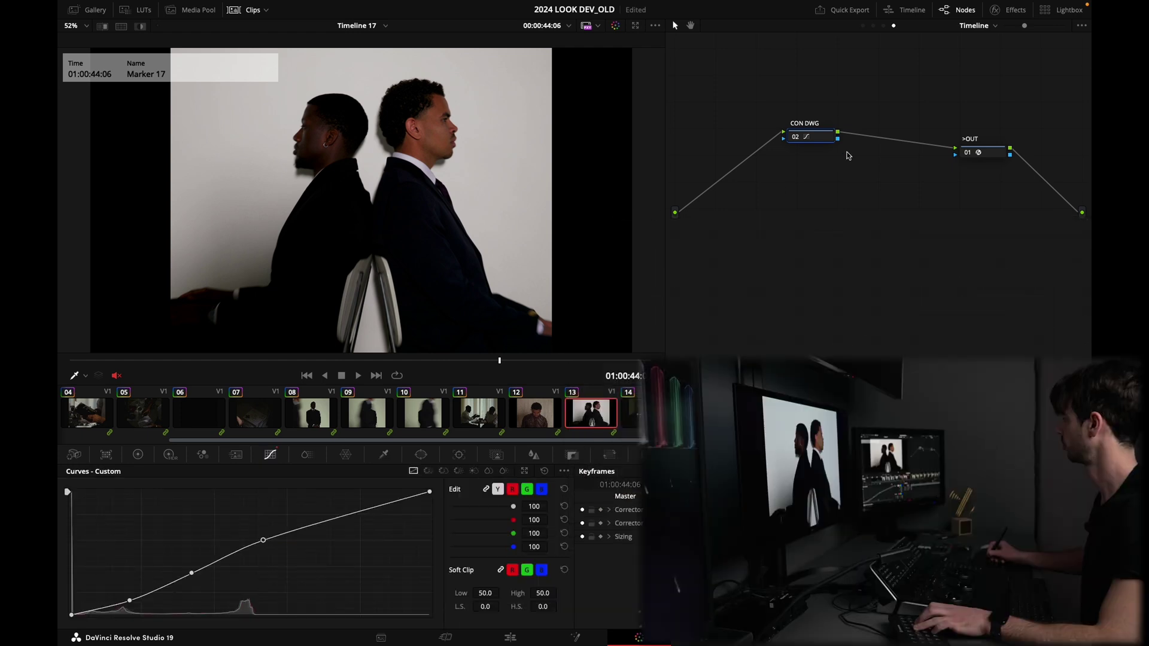
key(super+d)
key(super+d)
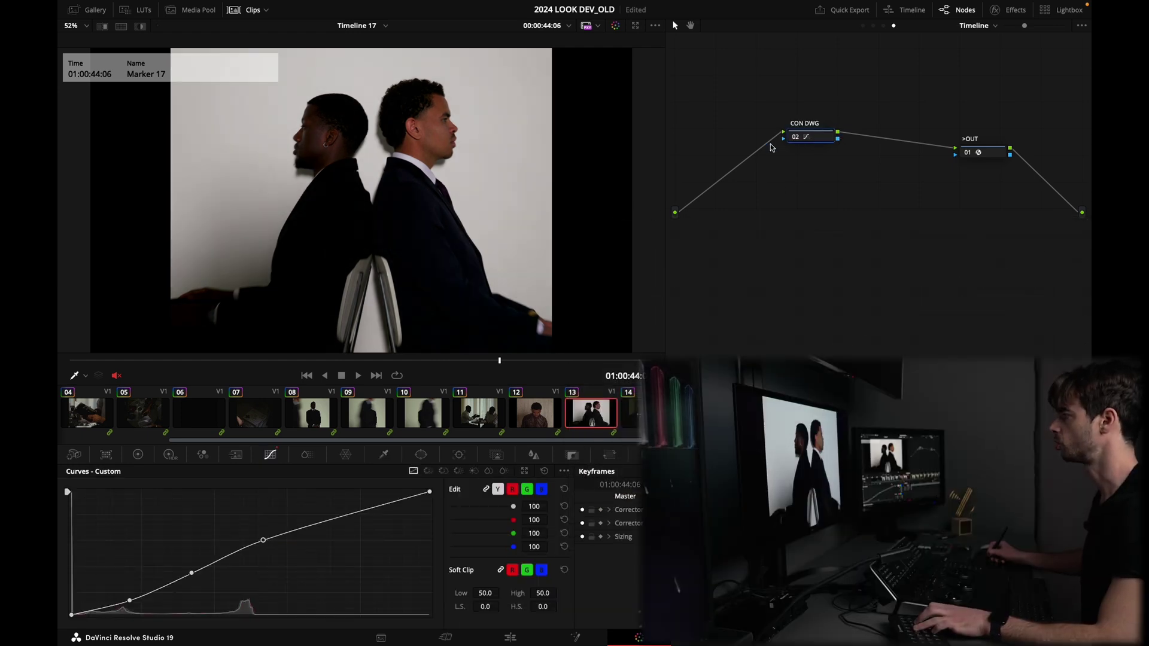
Add a serial node before CON DWG in the timeline graph and label it BALANCE
drag(816, 141, 844, 146)
click(874, 26)
click(893, 26)
drag(839, 143, 863, 146)
key(shift+s)
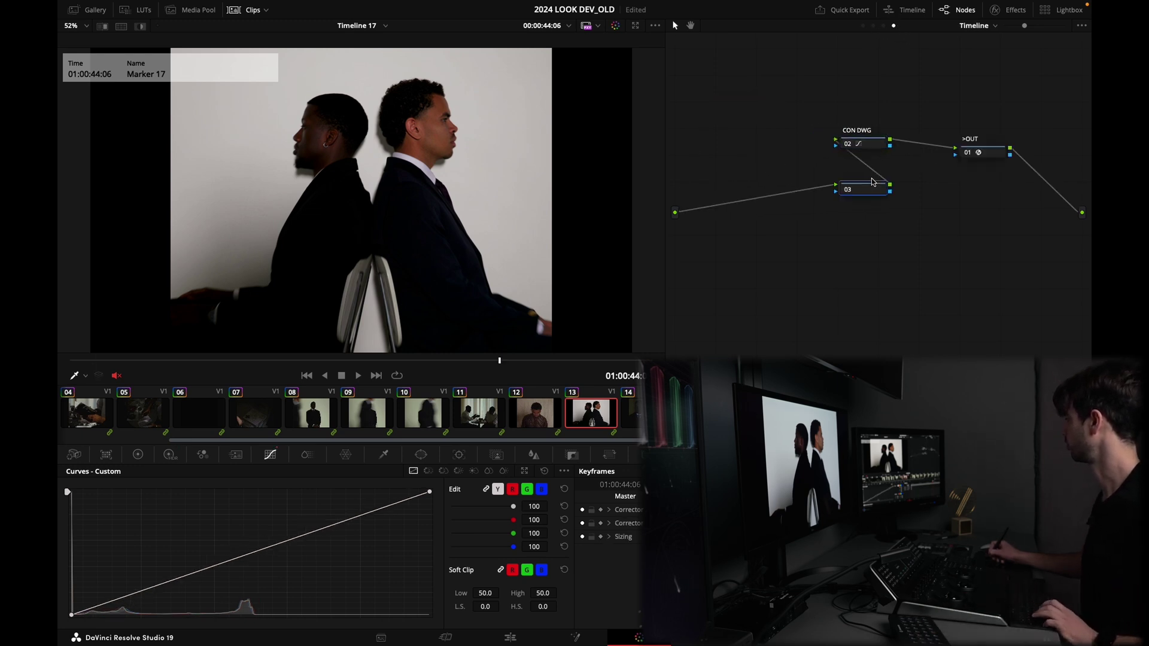
key(shift+l)
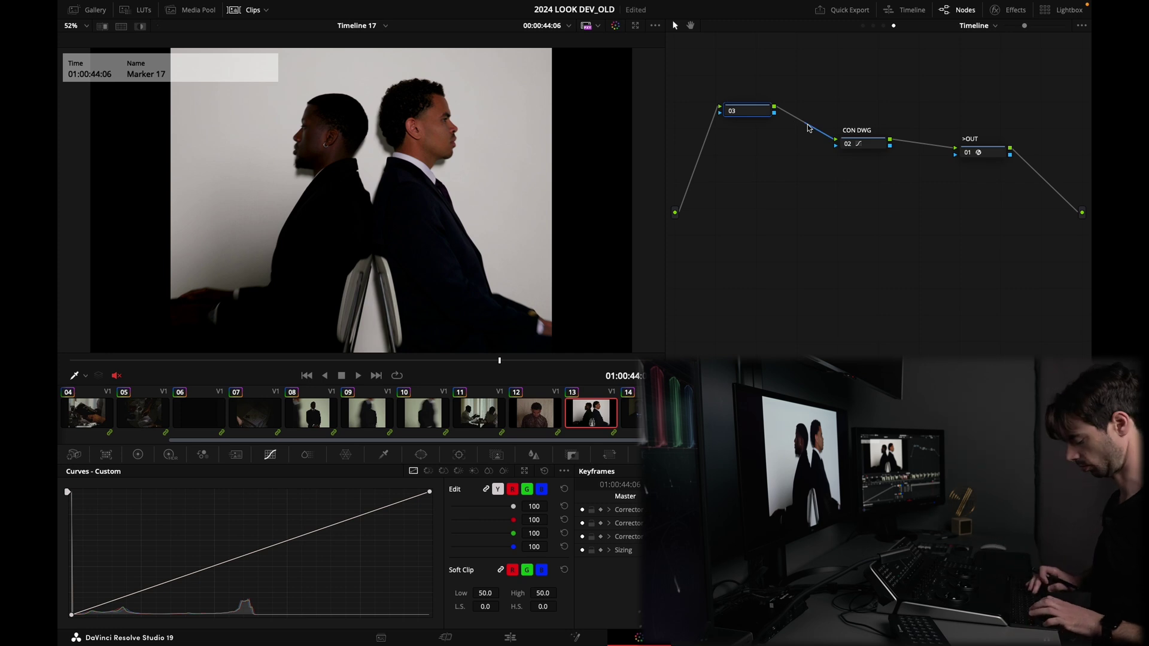
text(BALANCE)
key(Return)
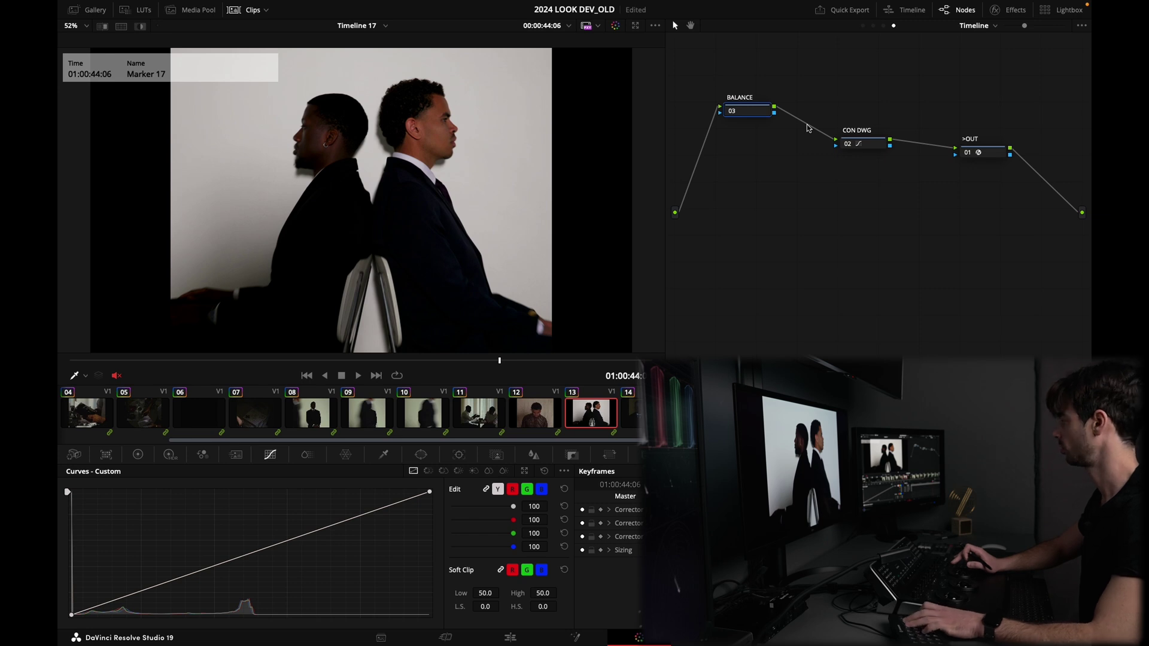
Shift the BALANCE node's global HDR colour balance to an angle of about 190 at strength 0.02, comparing with the node off and on
click(170, 454)
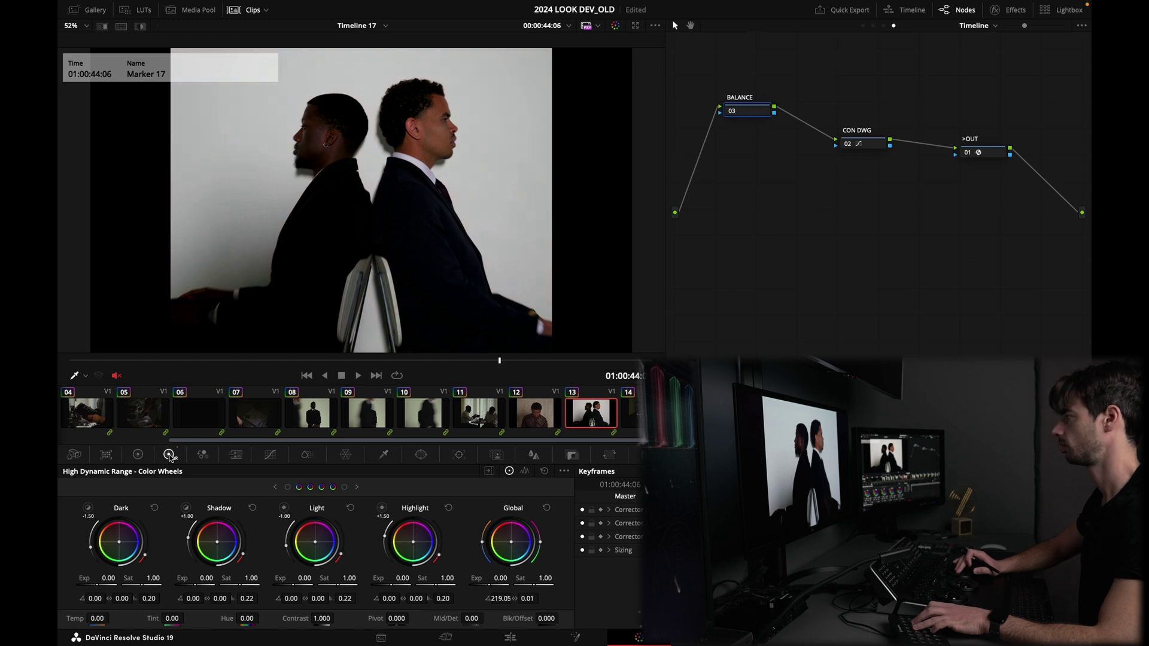
key(ctrl+d)
key(ctrl+d)
key(ctrl+d)
key(ctrl+d)
key(ctrl+d)
key(ctrl+d)
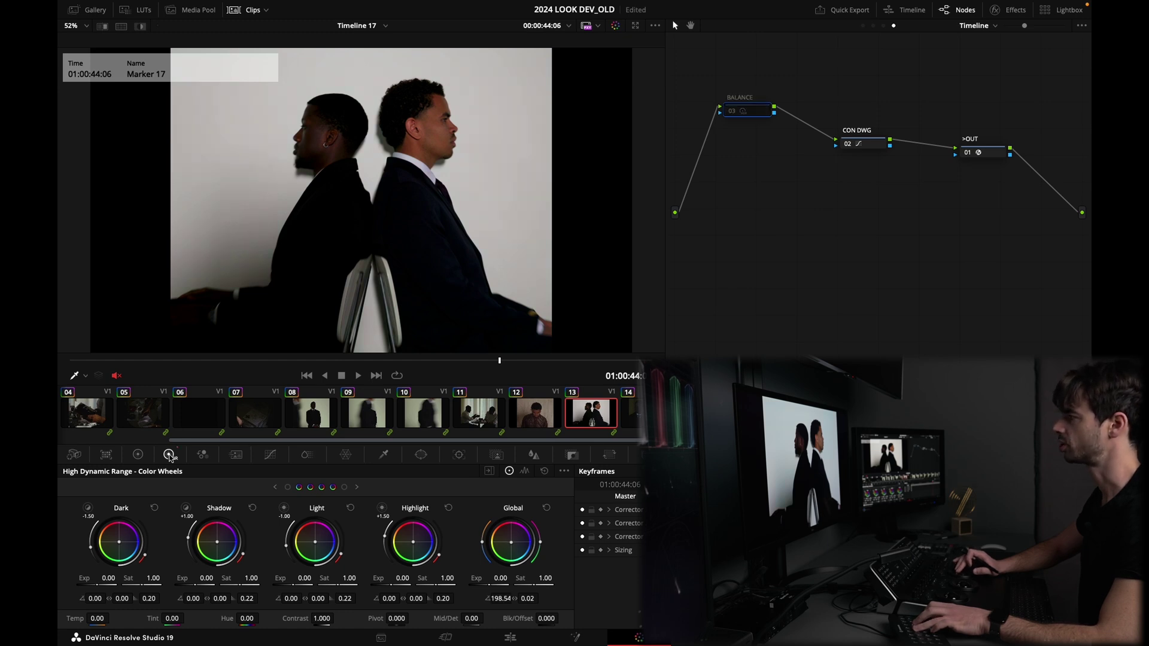
key(ctrl+d)
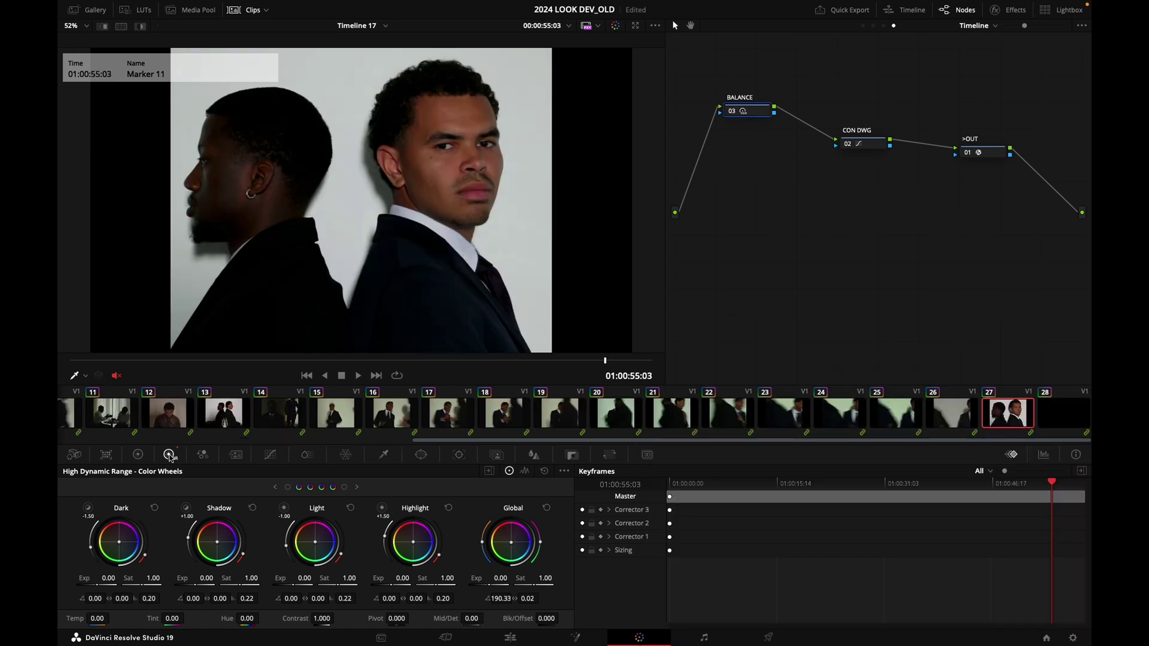
Refine the BALANCE node's global colour angle to 148.28 at strength 0.02, checking it on clips 13 and 27 with the node toggled
key(ctrl+d)
key(ctrl+d)
key(ctrl+d)
key(ctrl+d)
key(ctrl+d)
key(ctrl+d)
key(ctrl+d)
key(ctrl+d)
key(shift+Up)
key(shift+Down)
key(shift+Up)
key(shift+Down)
key(ctrl+d)
key(ctrl+d)
key(ctrl+d)
key(ctrl+d)
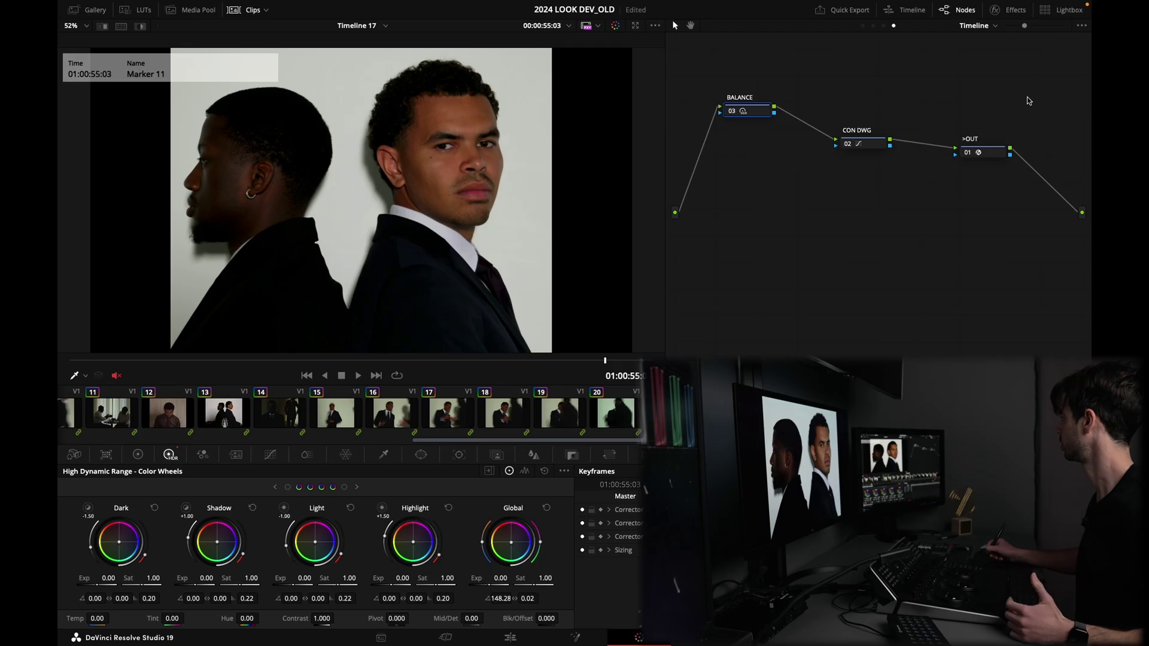
Space out the CON DWG and >OUT nodes and insert a new serial node between them
drag(981, 152, 1012, 142)
drag(865, 143, 823, 141)
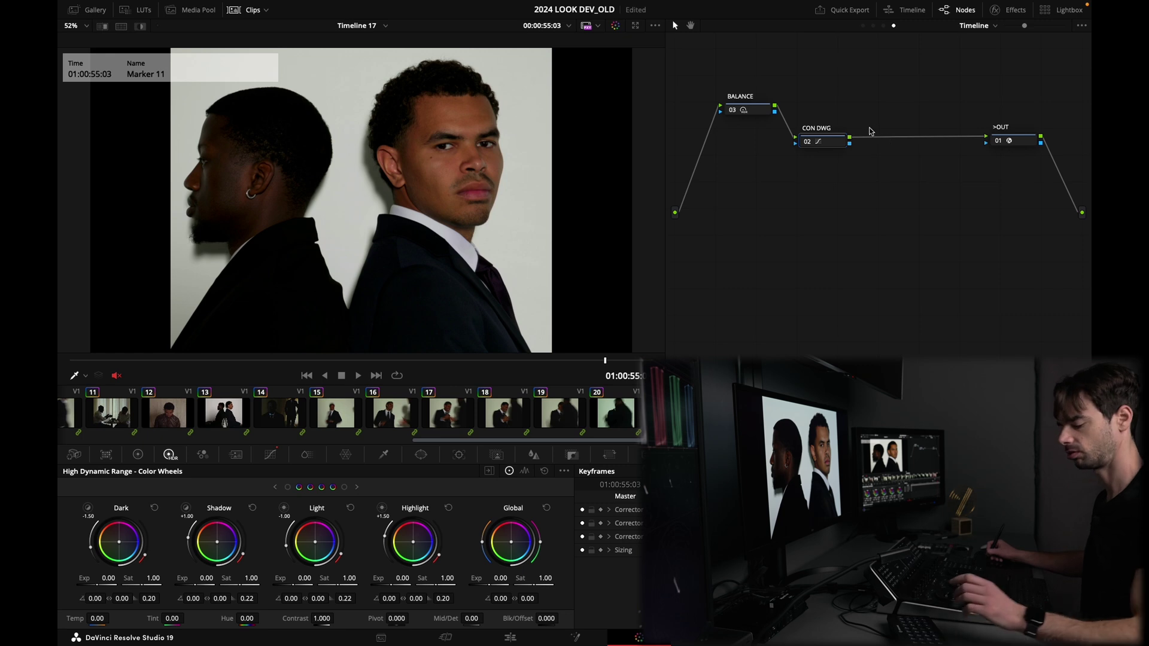
key(alt+s)
drag(882, 137, 854, 200)
On node 04's blue custom curve, anchor a point in the lower mids and pull the highlights slightly down
click(270, 455)
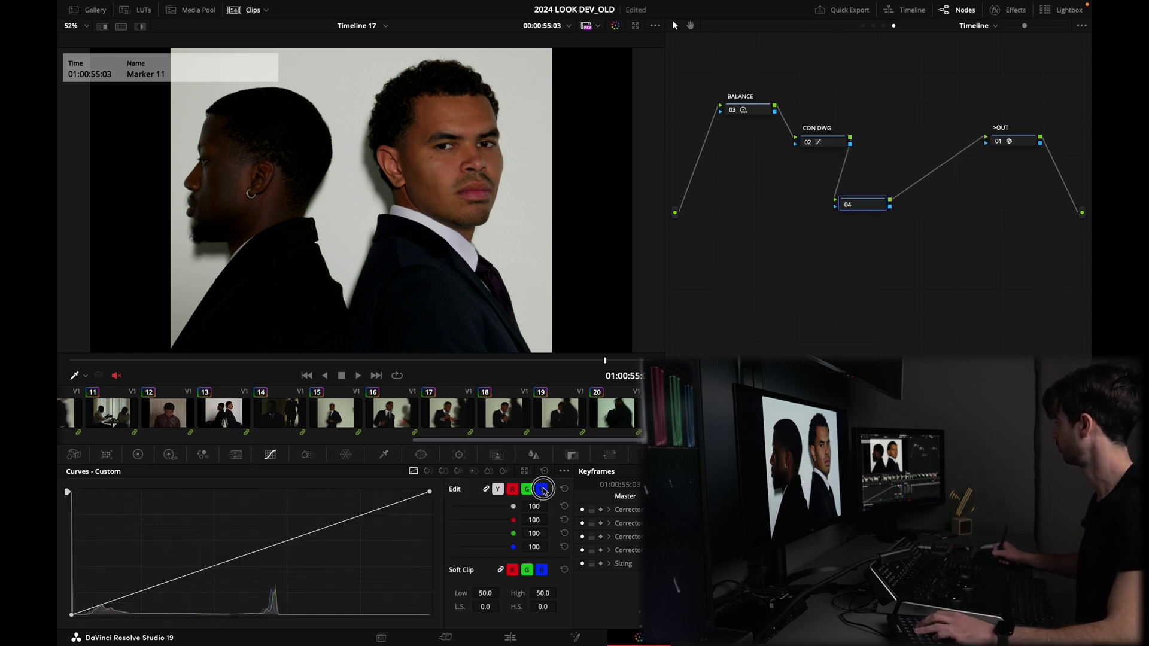
click(524, 471)
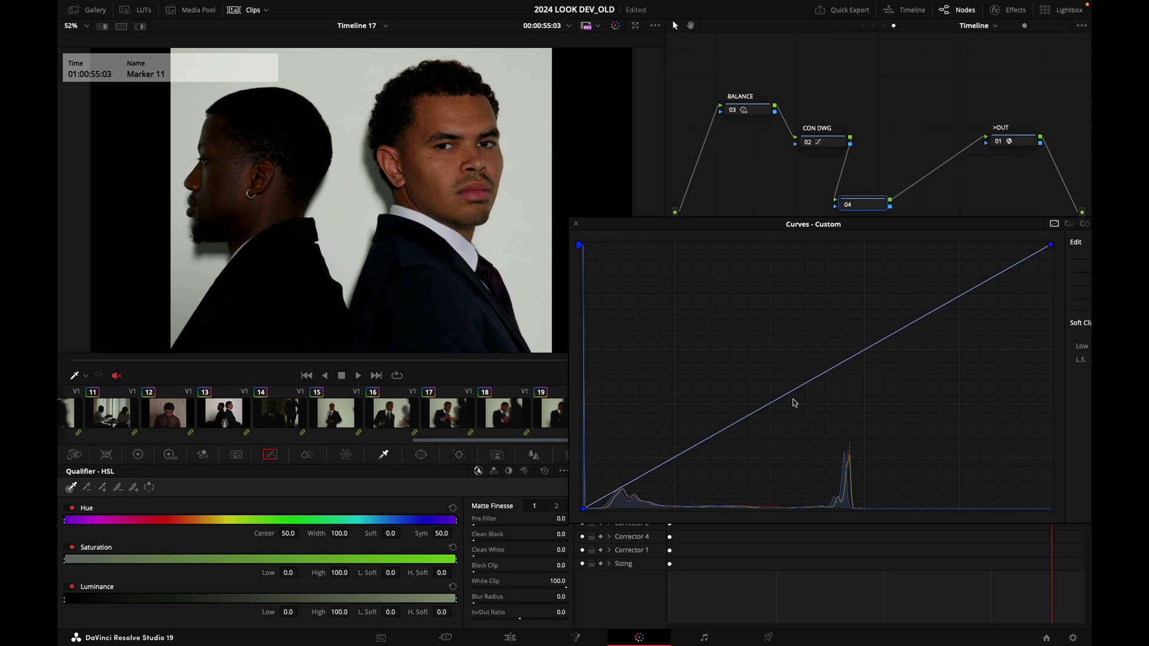
click(746, 416)
click(908, 330)
drag(907, 329, 913, 329)
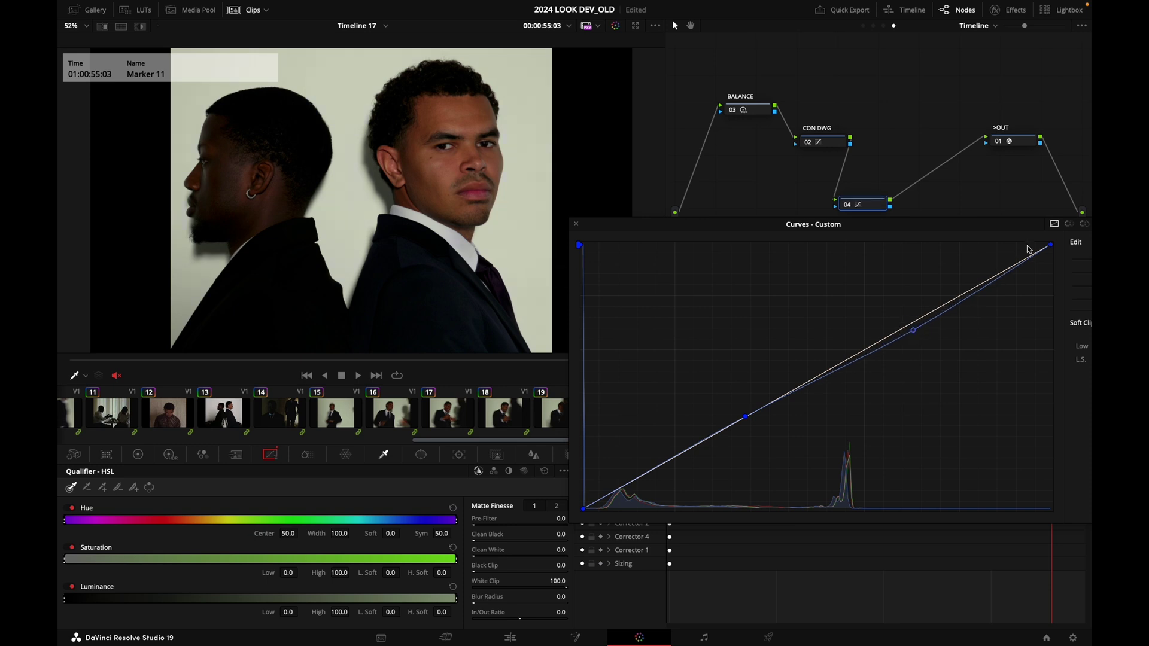
Raise the highlights slightly on node 04's red custom curve and set the red curve intensity to 67
drag(1013, 219, 922, 210)
click(1041, 234)
click(820, 313)
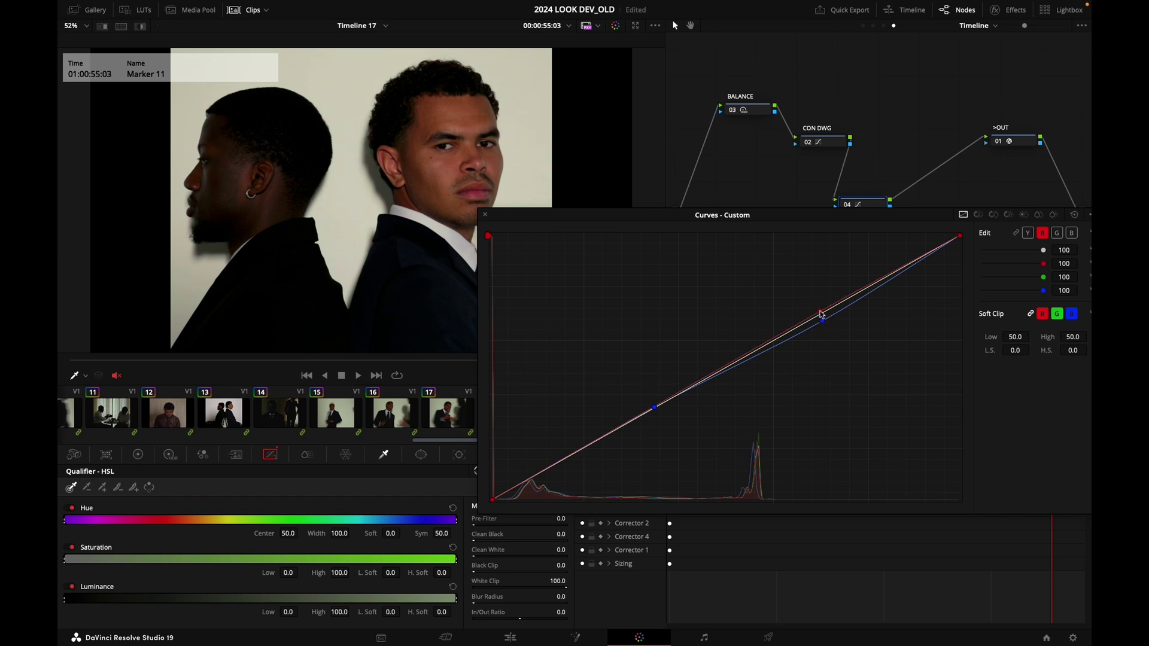
click(820, 313)
click(820, 313)
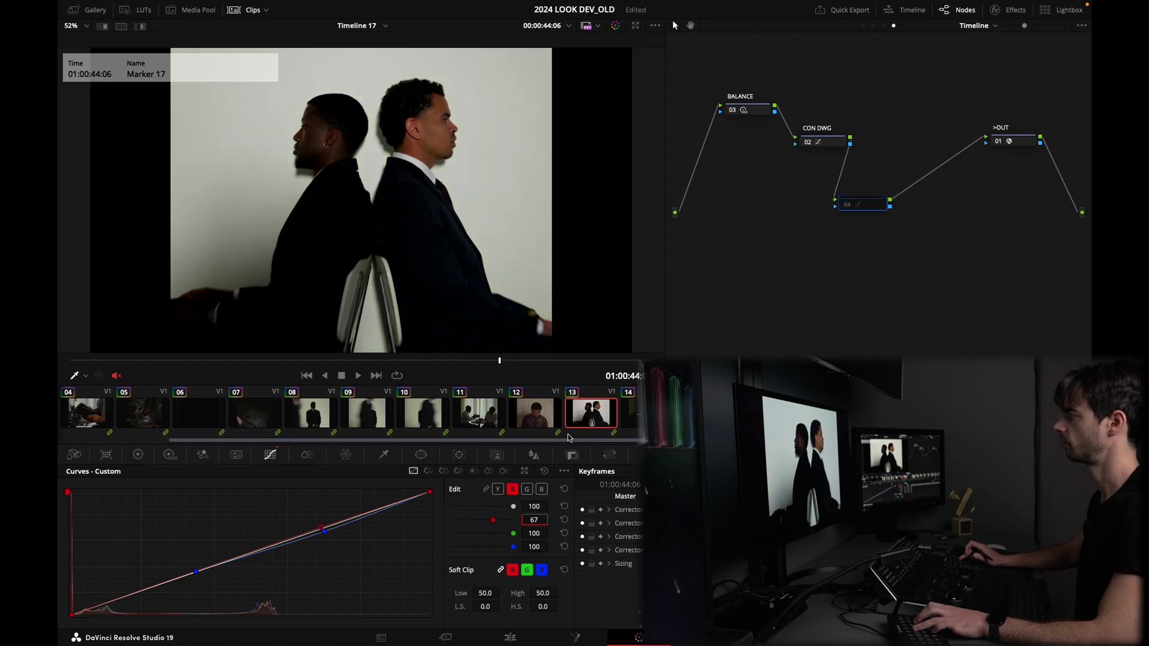
Turn node 04 back on after comparing and label it SPLIT
key(ctrl+d)
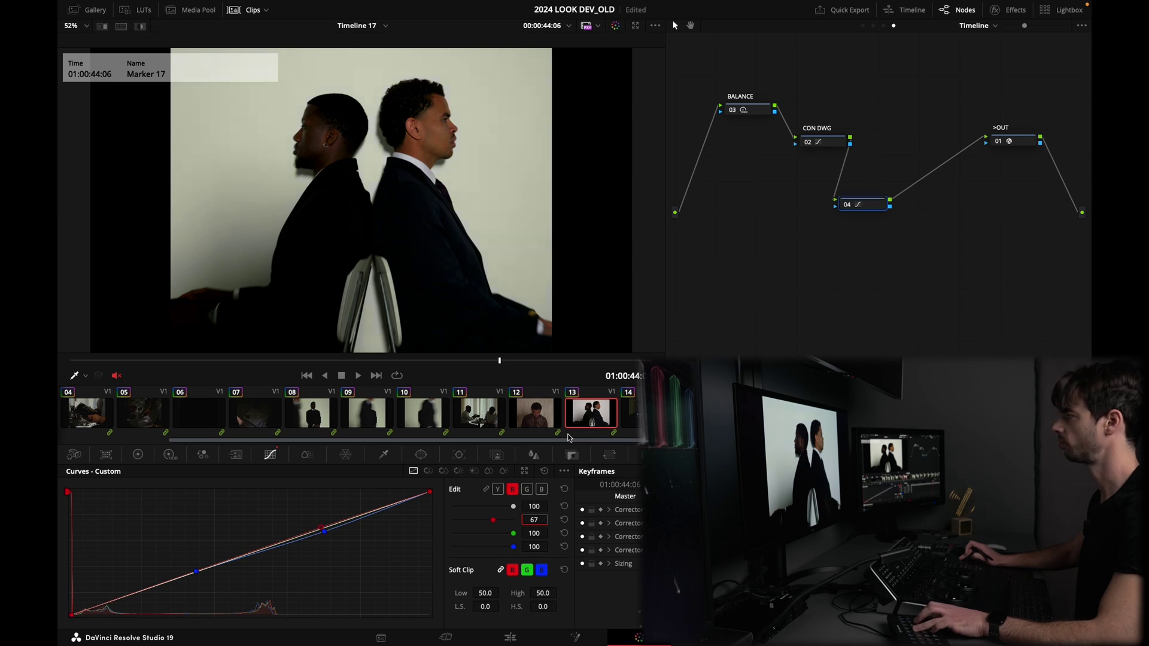
key(shift+F2)
text(SPLIT)
key(Return)
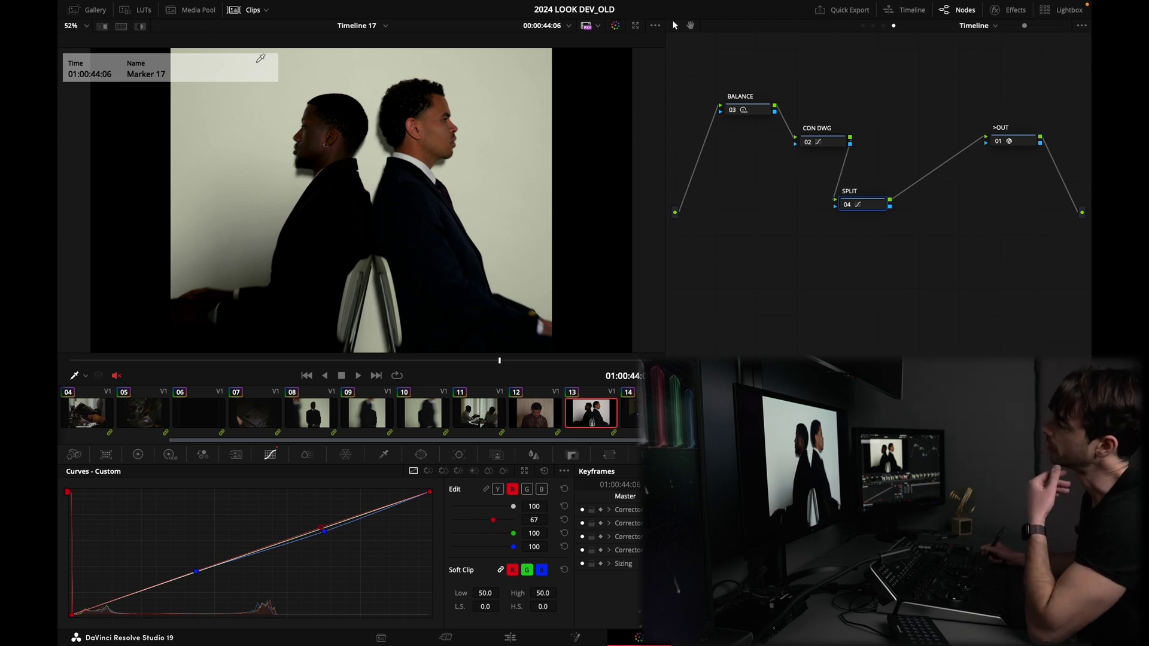
Insert a serial node labelled SAT between BALANCE and CON DWG, and show its Sat Vs Sat curve
drag(859, 204, 948, 187)
drag(825, 146, 771, 217)
key(shift+s)
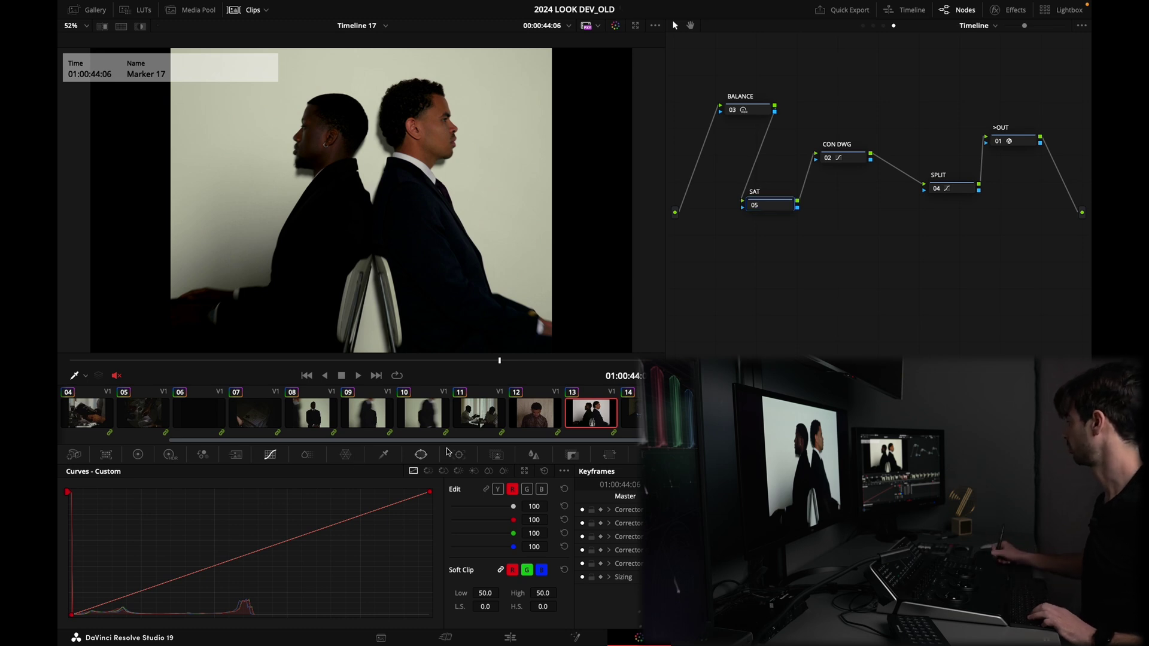
click(489, 472)
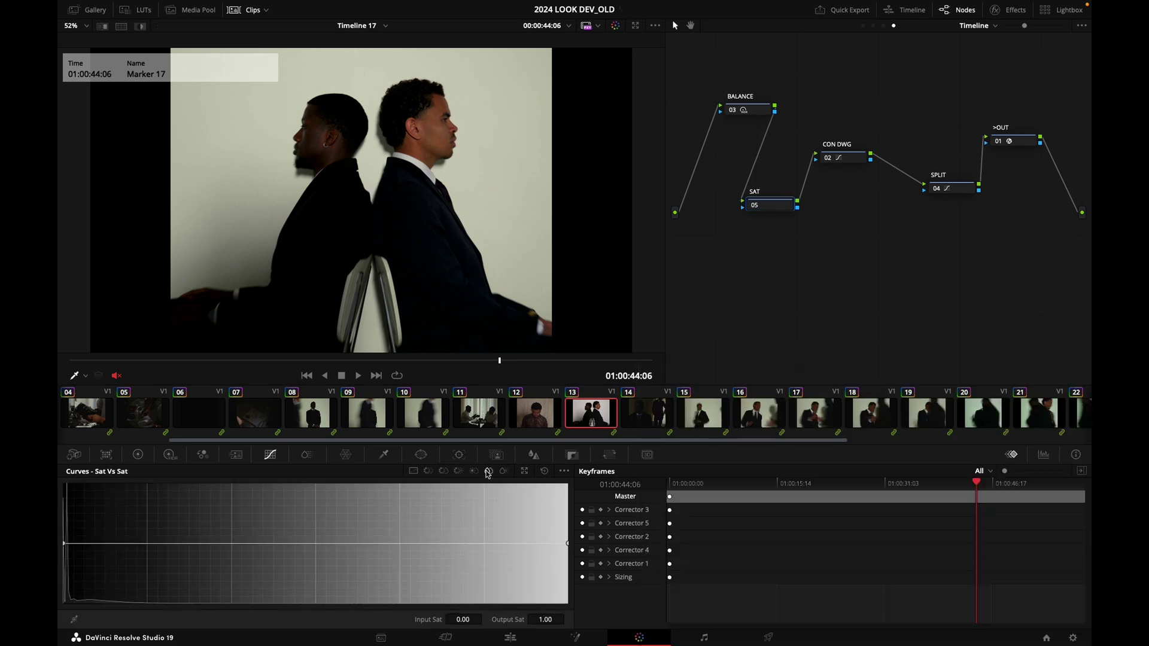
In an enlarged Sat Vs Sat curve, pull the high-saturation end down to output 0.00 and compare the SAT node off and on
click(525, 471)
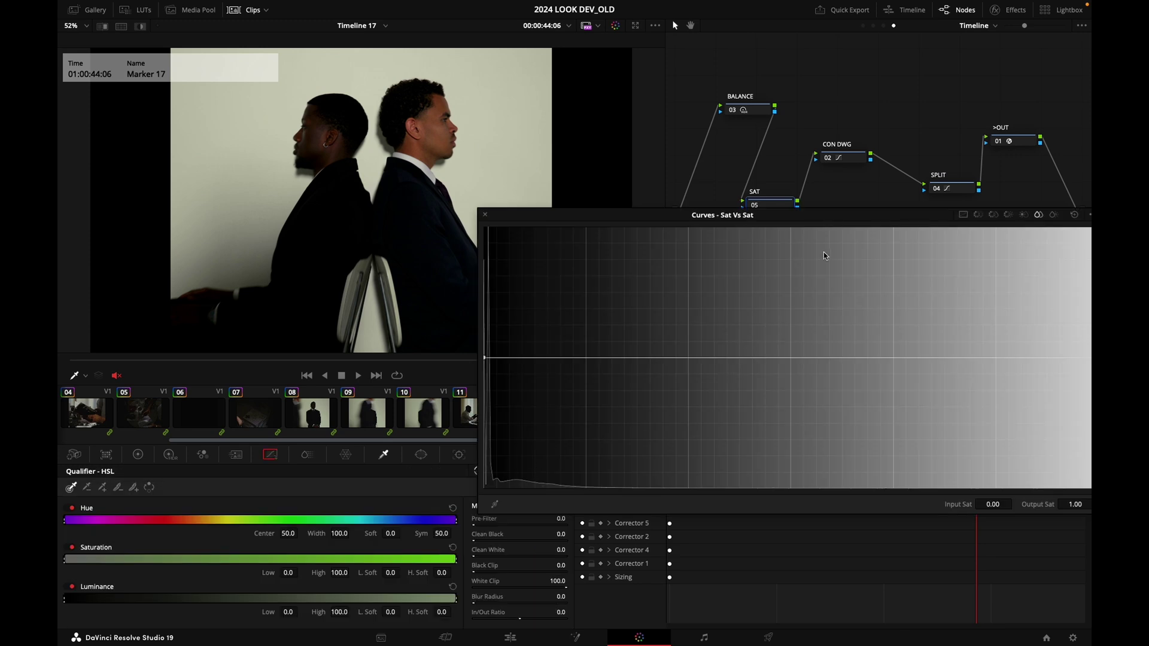
drag(826, 211, 590, 211)
drag(861, 361, 861, 355)
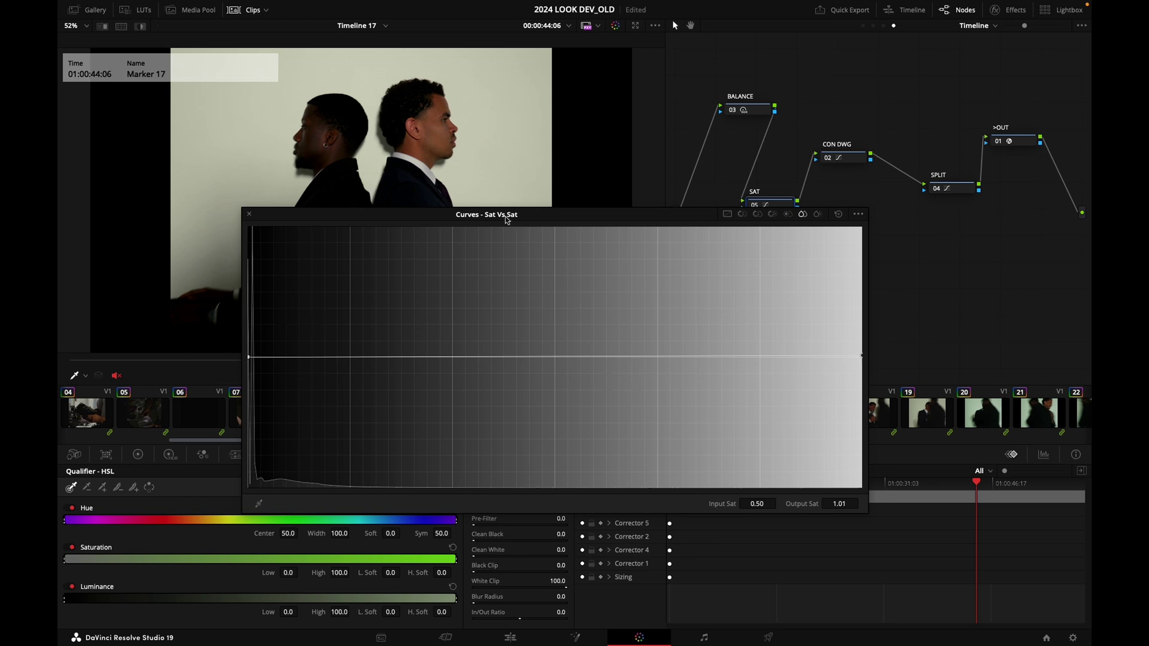
drag(507, 221, 601, 233)
drag(933, 372, 924, 520)
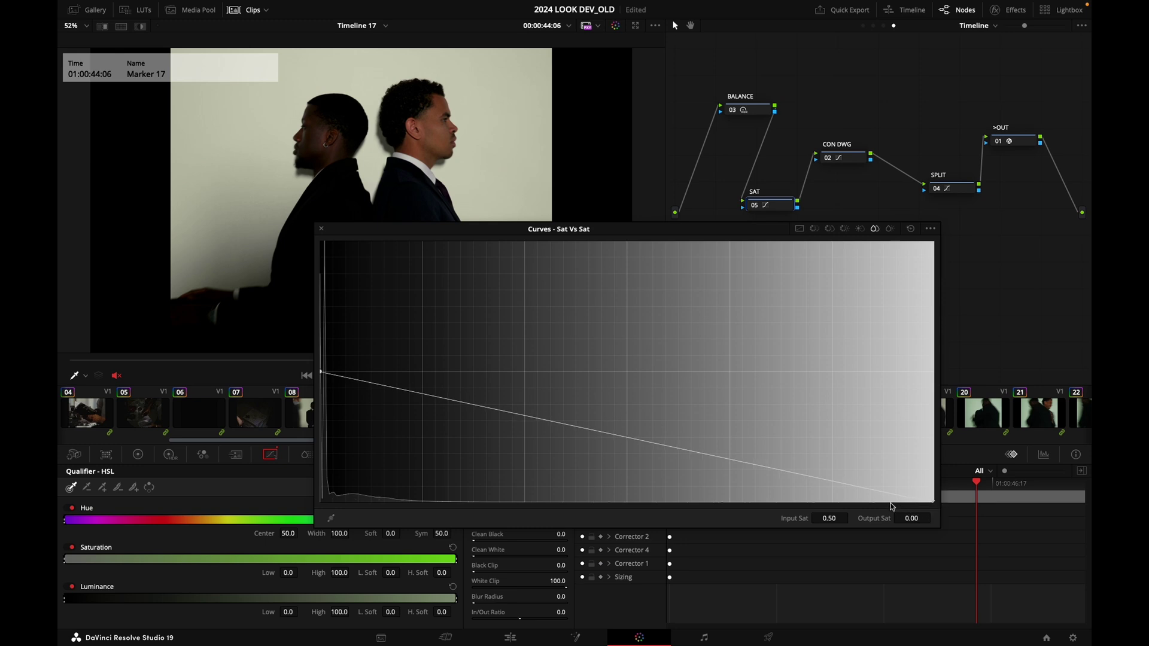
key(ctrl+d)
key(ctrl+d)
key(ctrl+d)
key(ctrl+d)
key(ctrl+d)
key(ctrl+d)
Bow the Sat Vs Sat curve downward with a point at input 0.24, output 0.34, and compare the SAT node off and on
drag(669, 446, 610, 459)
key(ctrl+d)
key(ctrl+d)
key(ctrl+d)
key(ctrl+d)
key(ctrl+d)
key(ctrl+d)
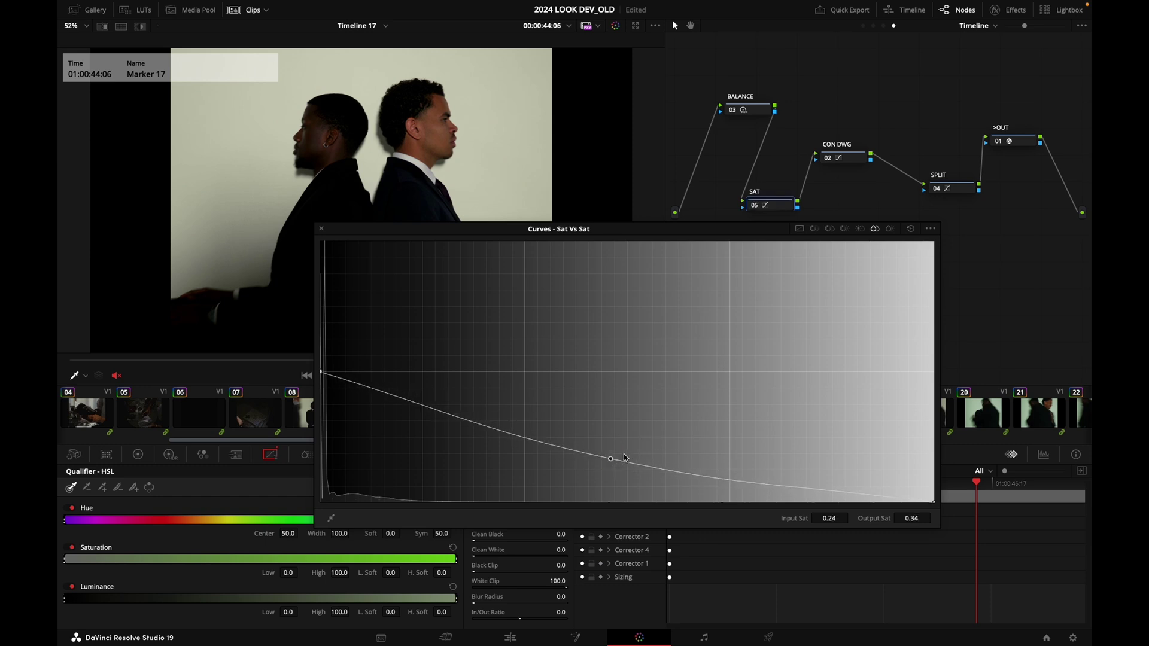
Save the project and compare the SAT node off and on over the Marker 11 shot, closing the enlarged curve
key(ctrl+s)
key(shift+Down)
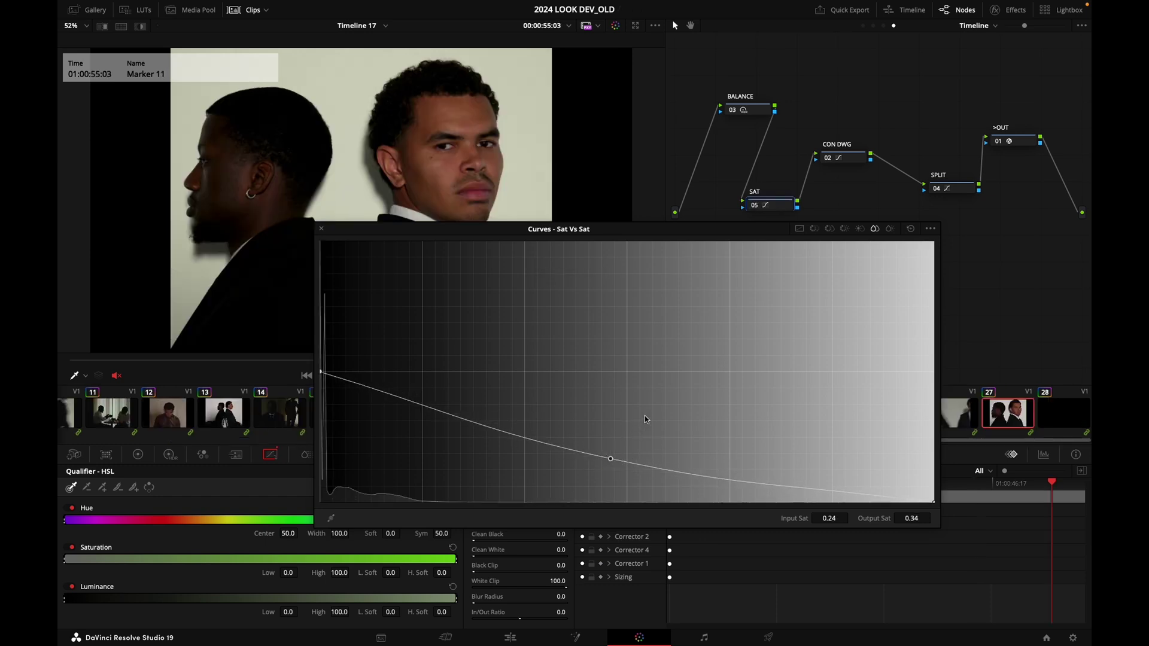
key(ctrl+d)
key(ctrl+d)
key(ctrl+d)
key(ctrl+d)
key(ctrl+d)
key(ctrl+d)
click(322, 232)
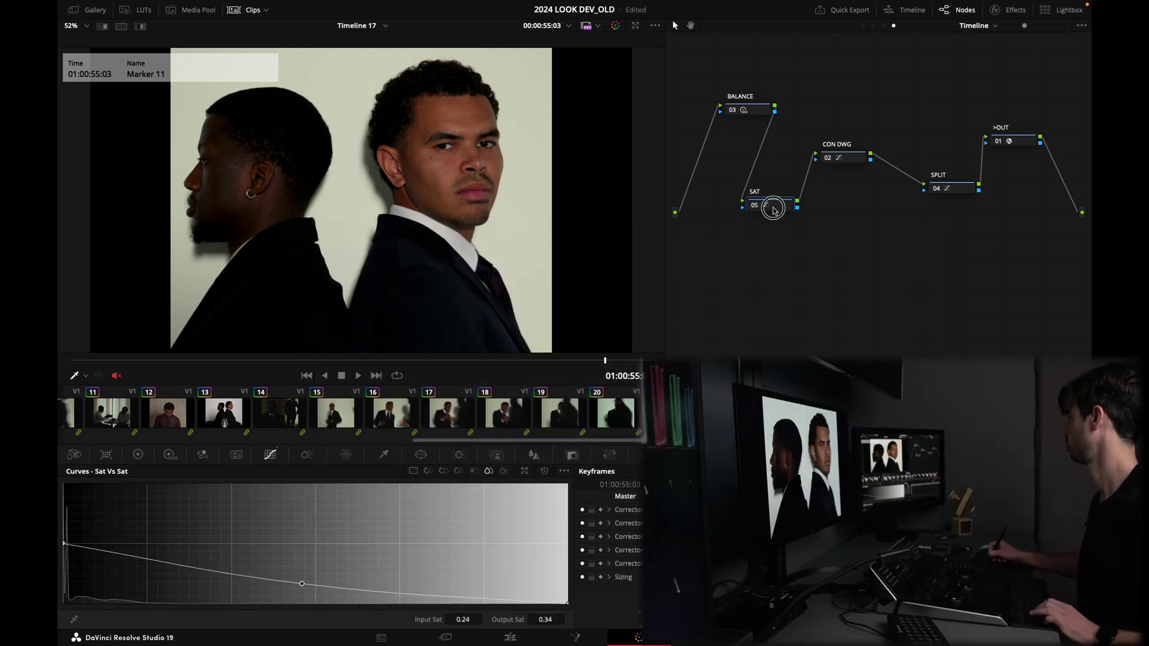
Insert a serial node before SAT, making room by moving SAT beneath CON DWG and placing the new node below BALANCE
drag(773, 209, 852, 215)
key(shift+s)
drag(860, 258, 771, 254)
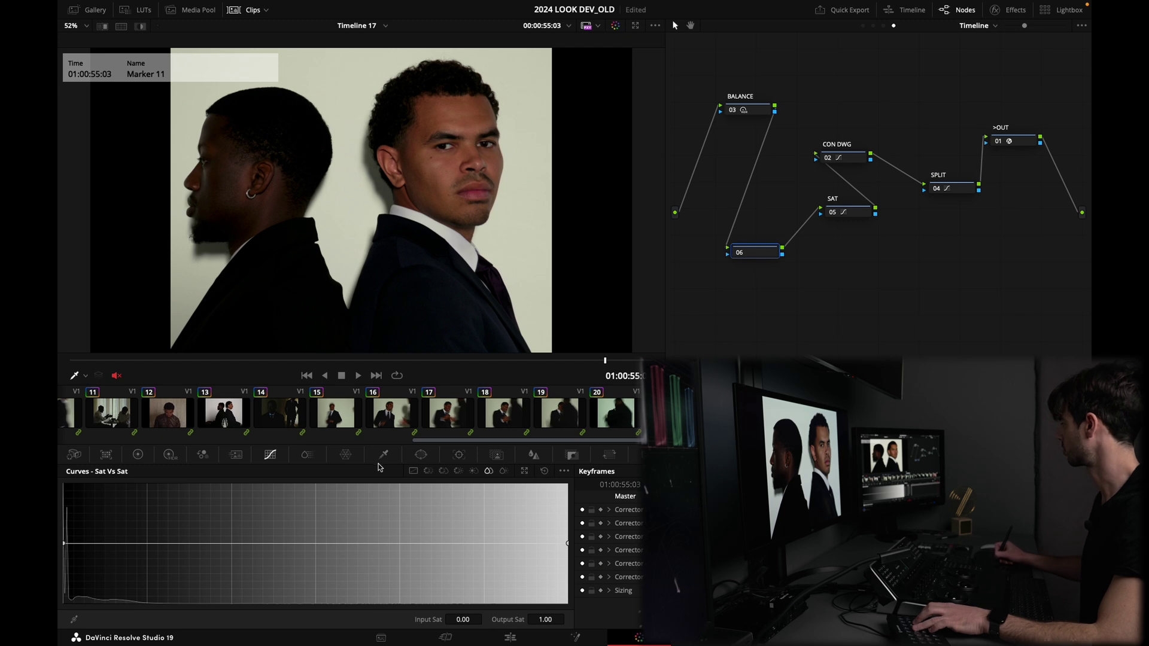
Set up an enlarged hue-saturation Color Warper on node 06 with hue and saturation resolutions of 8 and the HSP Log color space
click(412, 473)
click(346, 455)
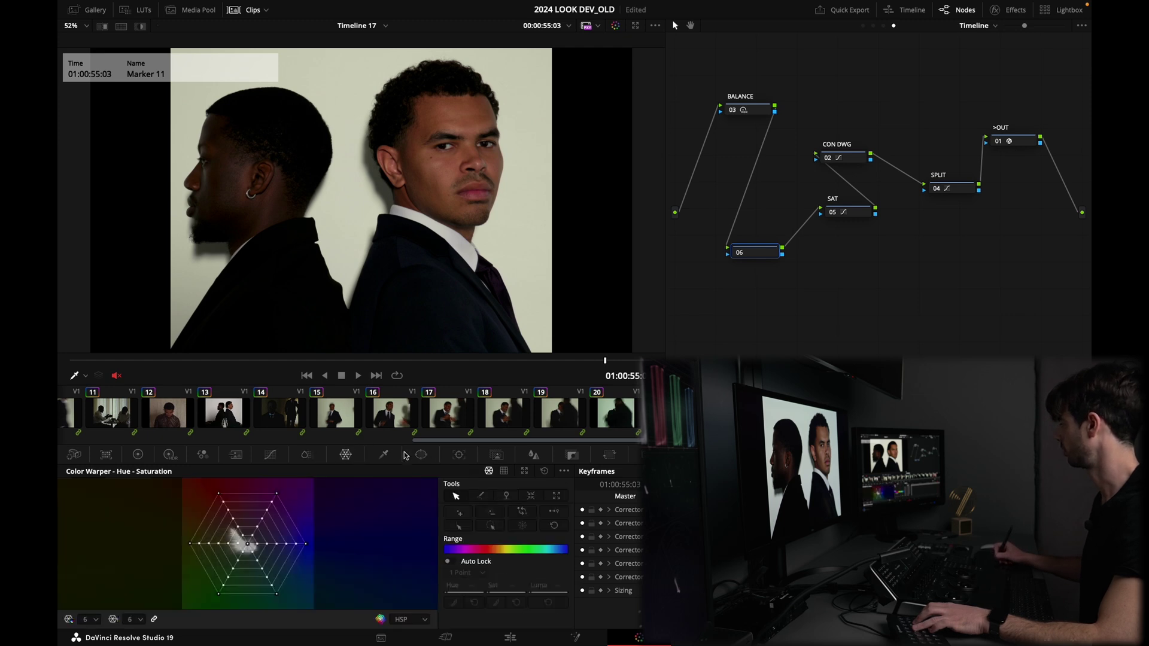
click(526, 472)
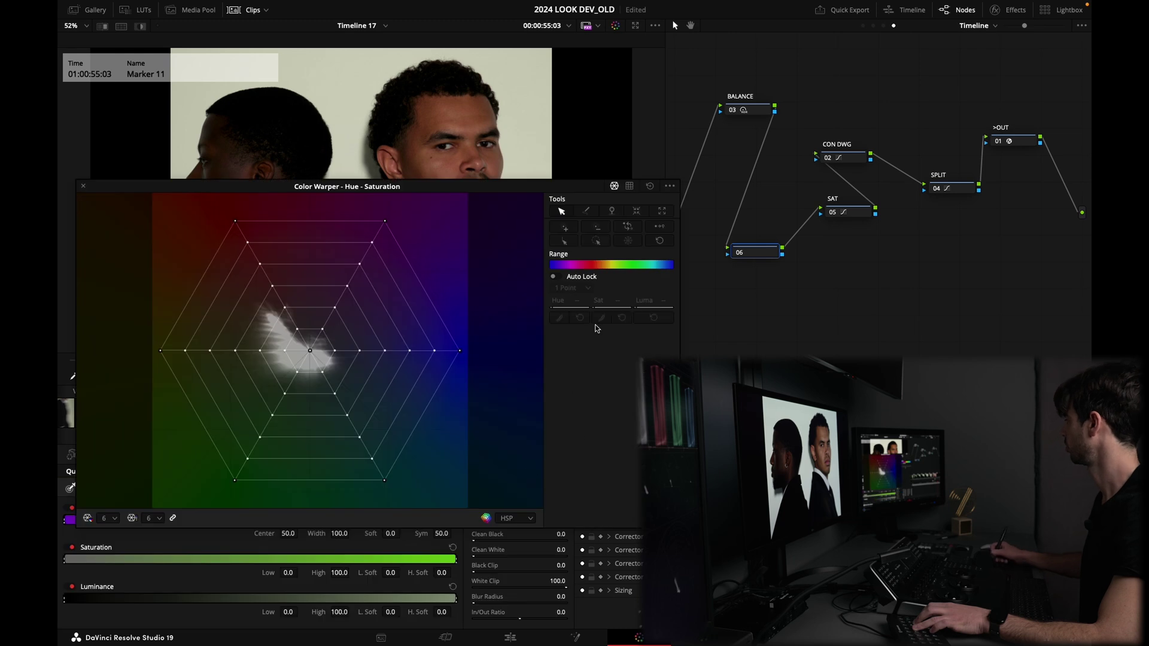
click(157, 518)
click(149, 544)
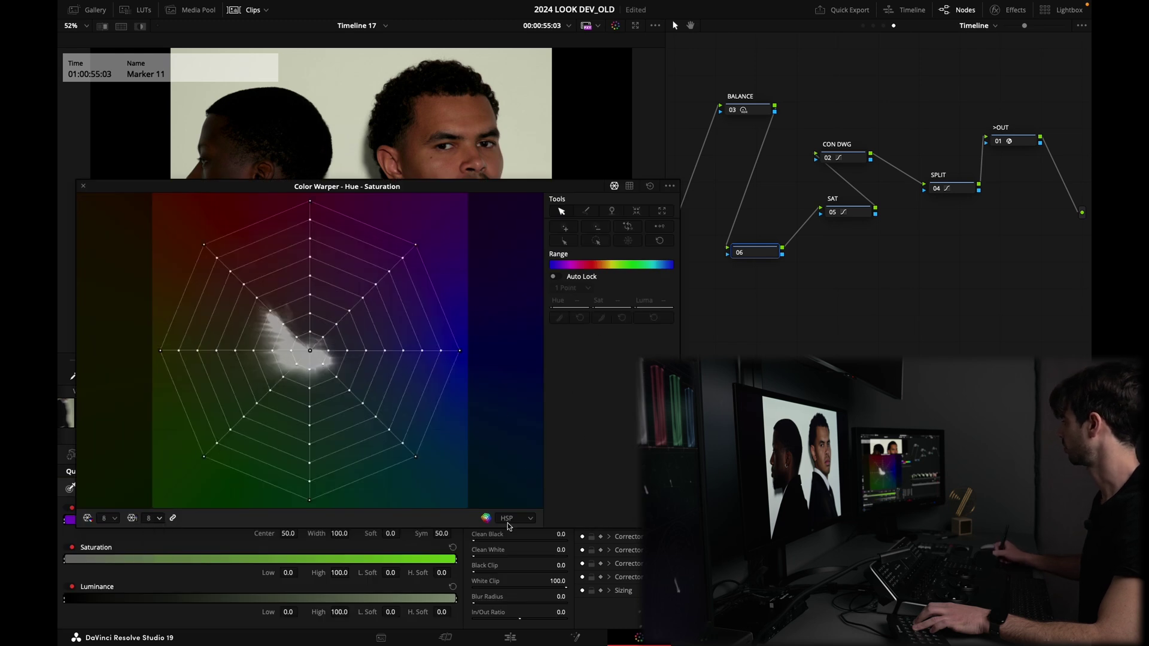
drag(280, 189, 318, 225)
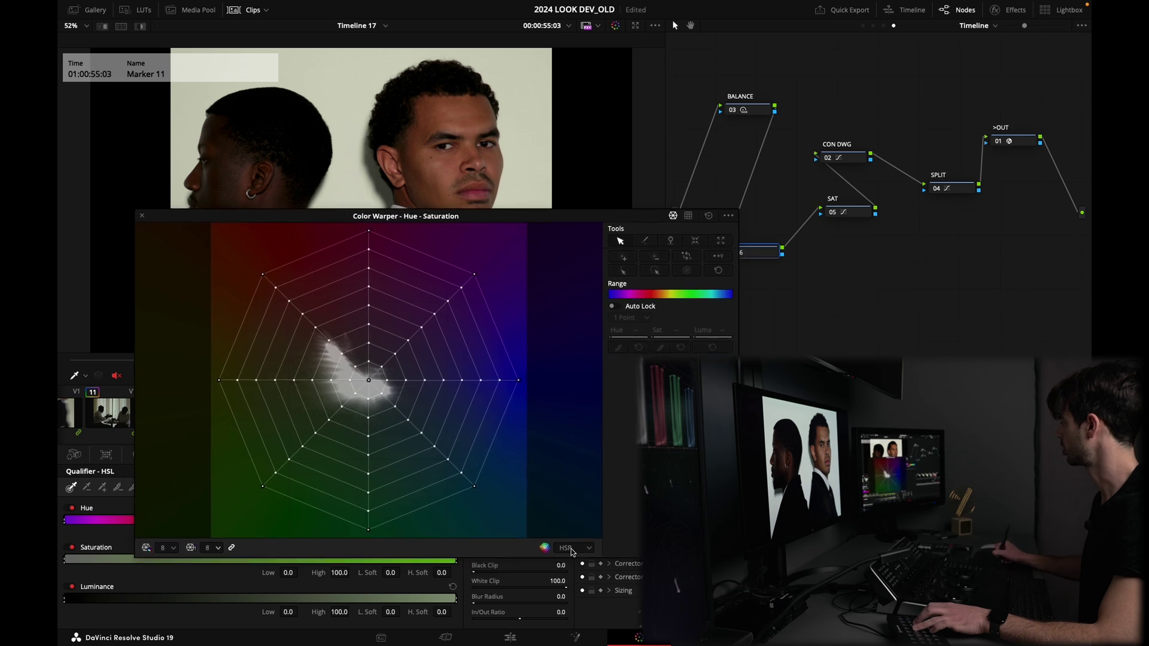
click(571, 549)
click(579, 609)
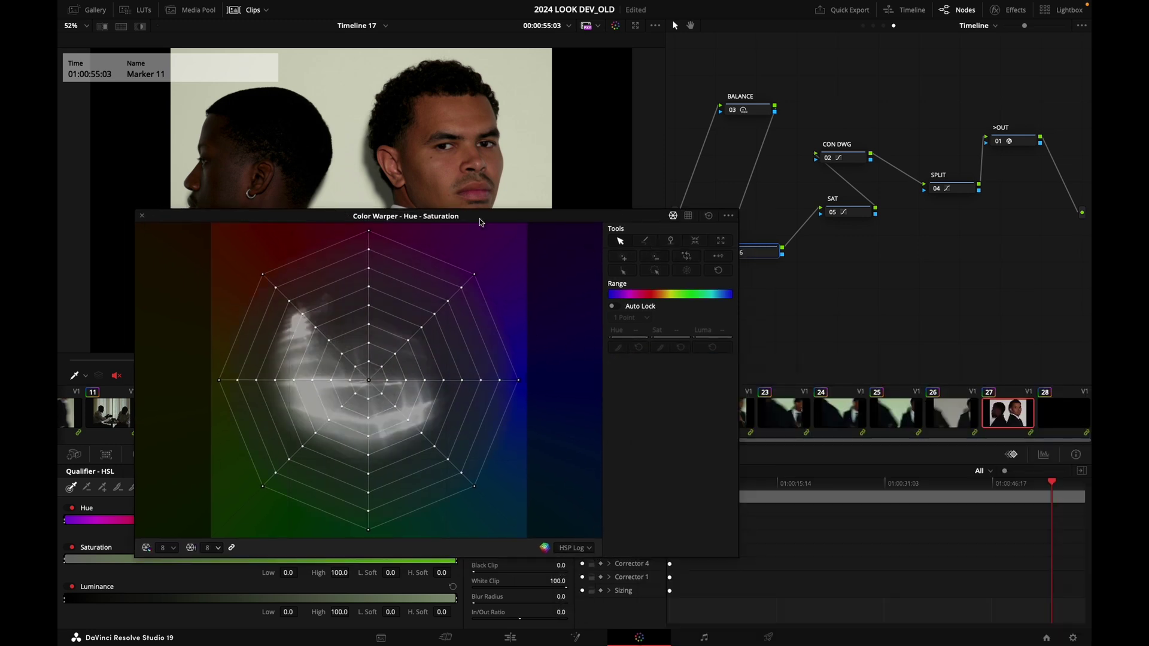
In node 06's Color Warper, shift the red spoke's points to hue 0.95 and the neighbouring yellow spoke's points to hue 0.84
drag(451, 218, 769, 251)
drag(542, 273, 658, 374)
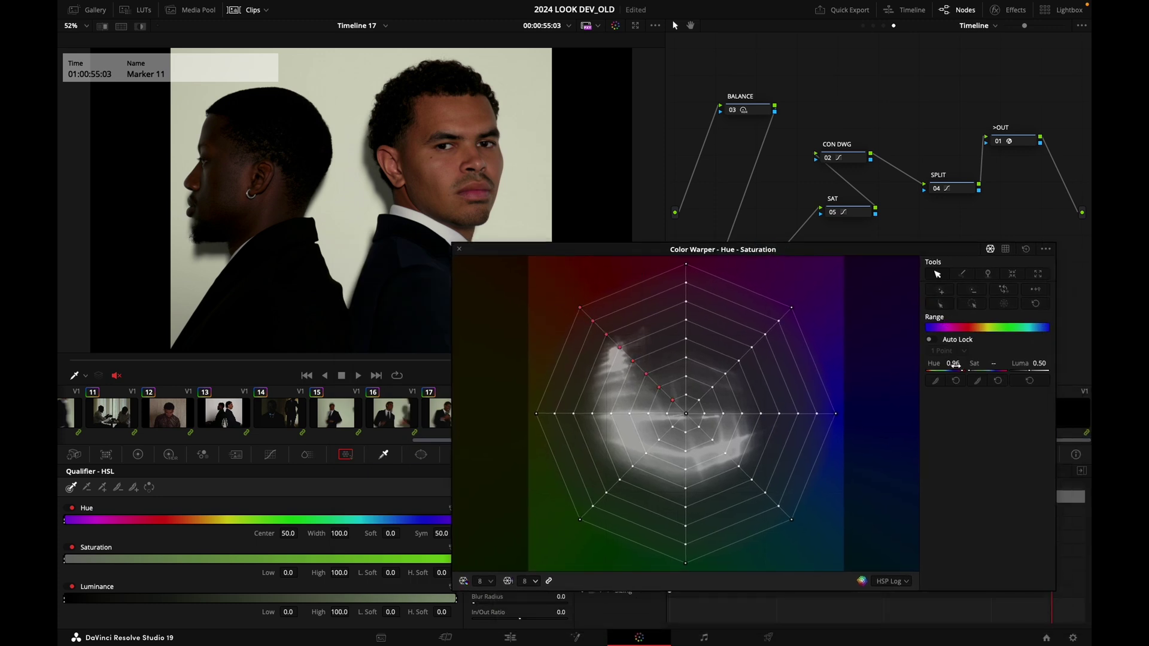
drag(955, 362, 930, 355)
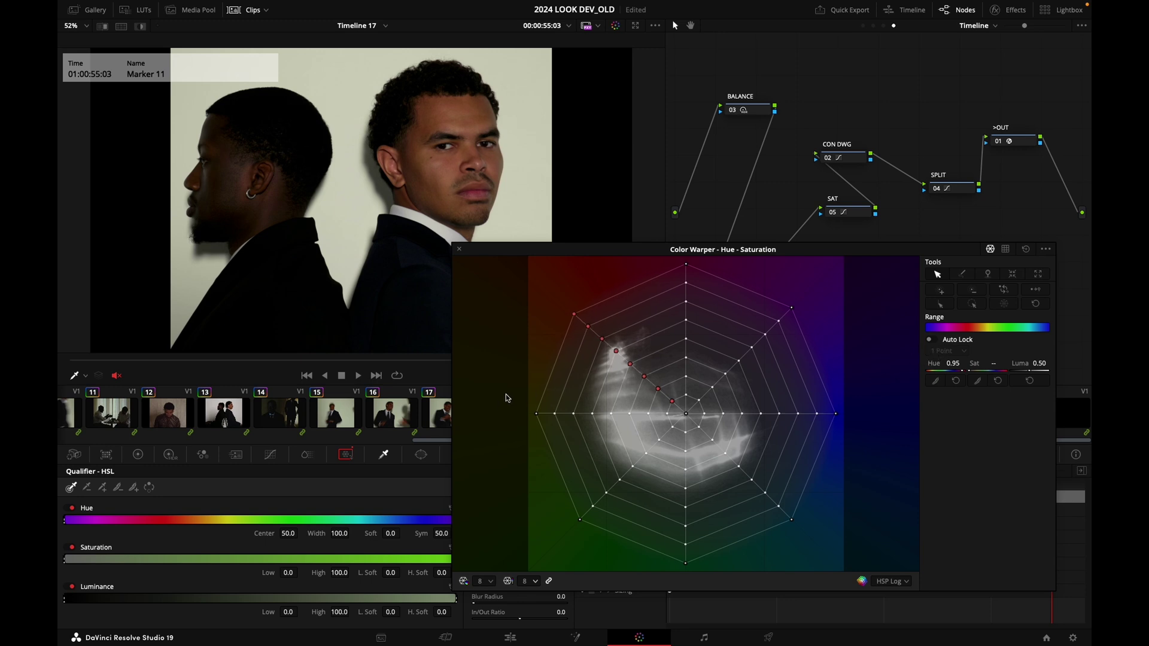
drag(508, 396, 602, 458)
drag(954, 362, 984, 357)
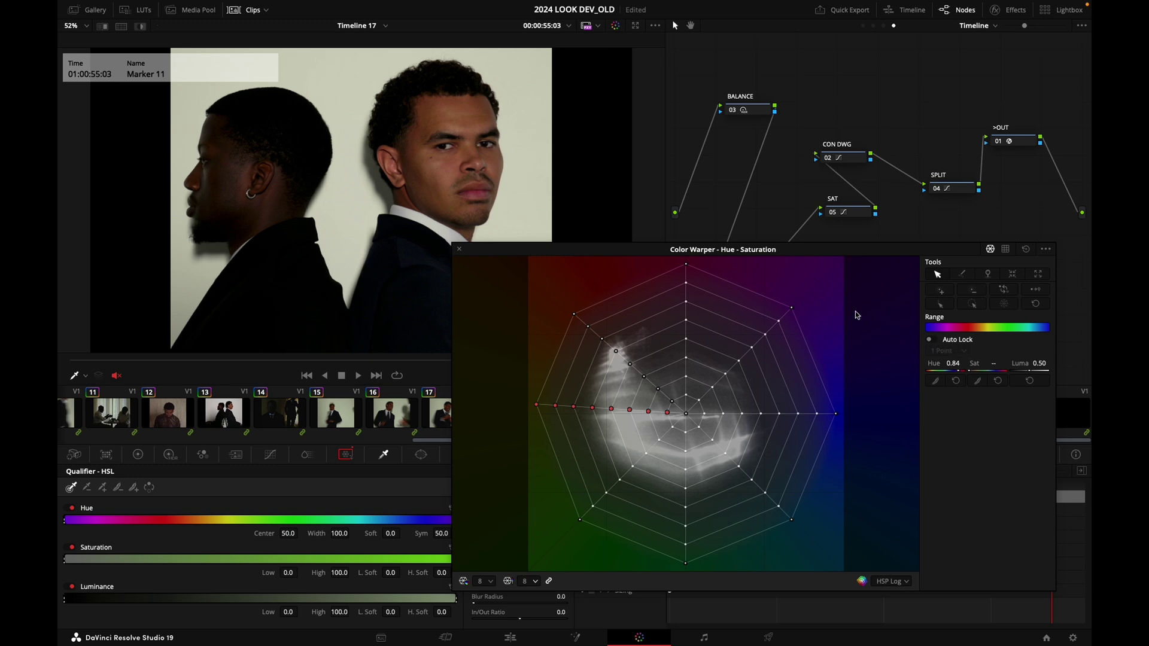
click(459, 252)
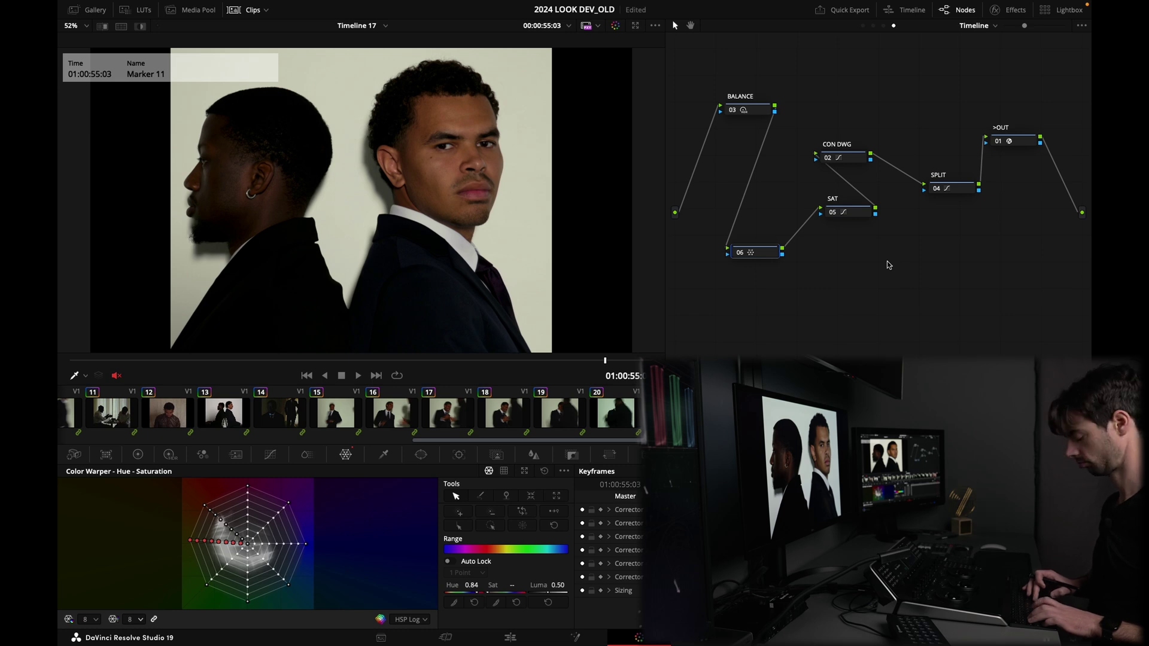
Label node 06 SKIN and save the project
text(SKIN)
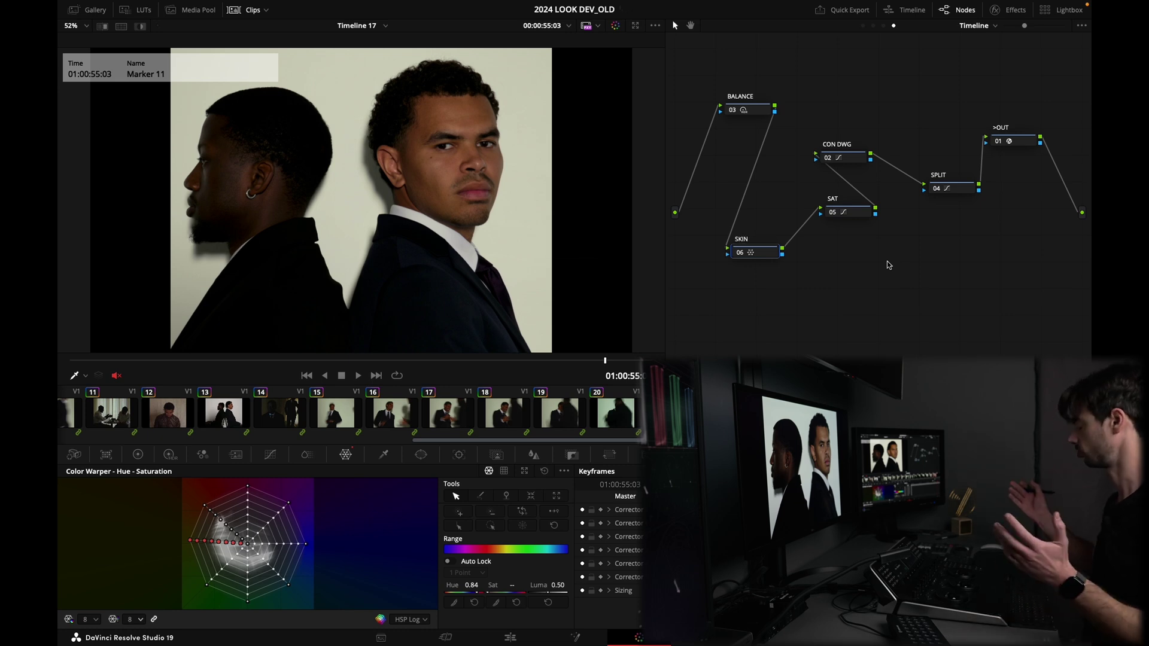
key(ctrl+s)
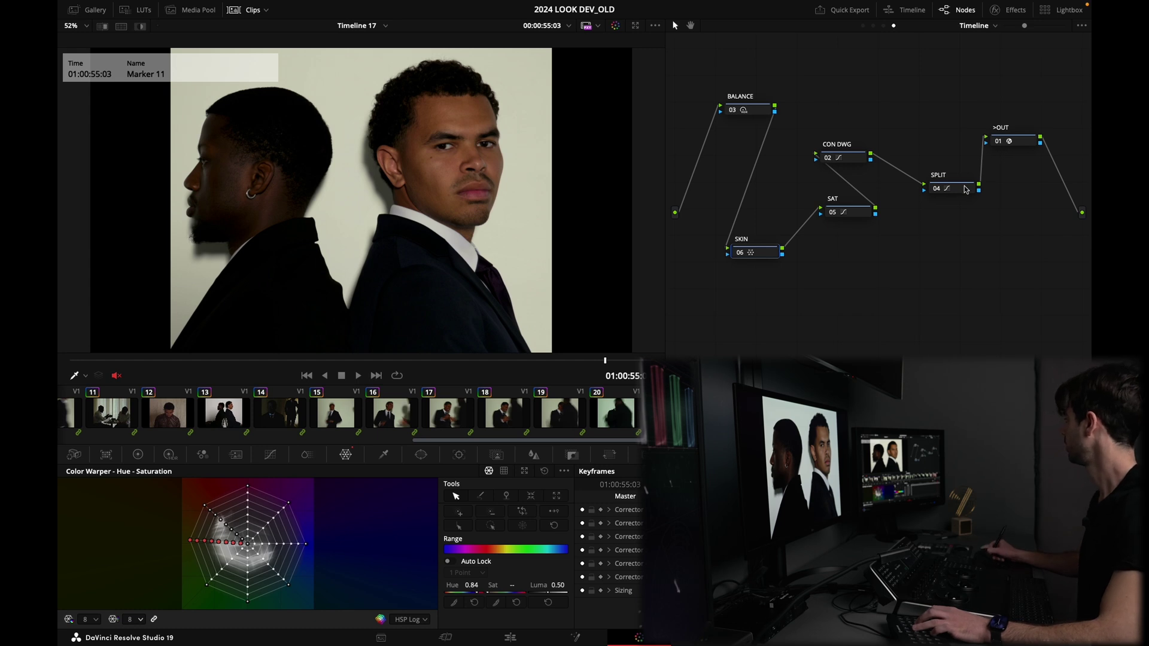
Rearrange the SKIN, SAT, CON DWG and SPLIT nodes into a tidier rising chain in the node graph
drag(961, 191, 950, 197)
drag(840, 158, 843, 171)
drag(755, 251, 718, 246)
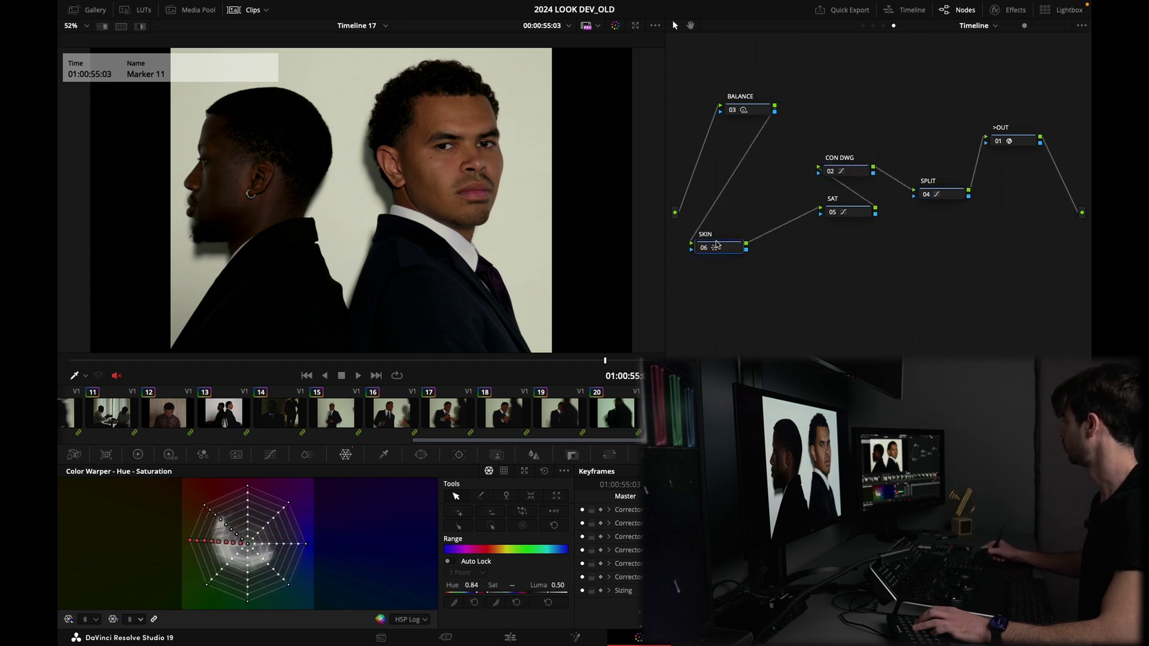
drag(862, 218, 822, 223)
drag(855, 174, 841, 181)
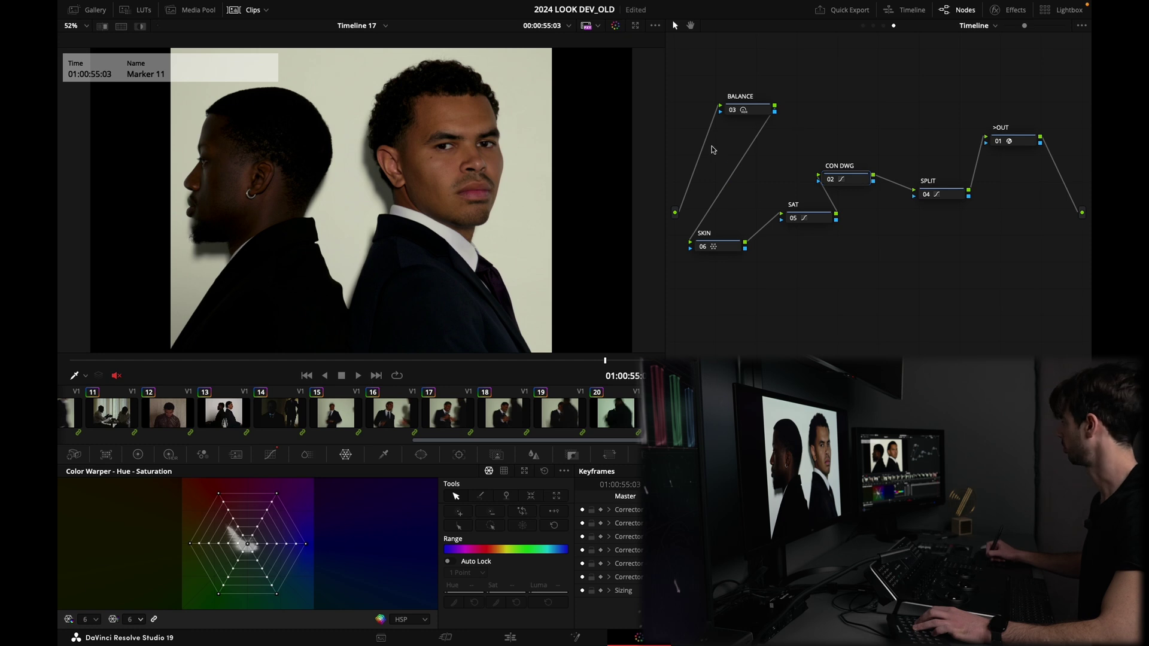
Select all the look nodes before >OUT and toggle them off and on to compare the look on the Marker 11 shot
drag(703, 82, 938, 293)
key(ctrl+d)
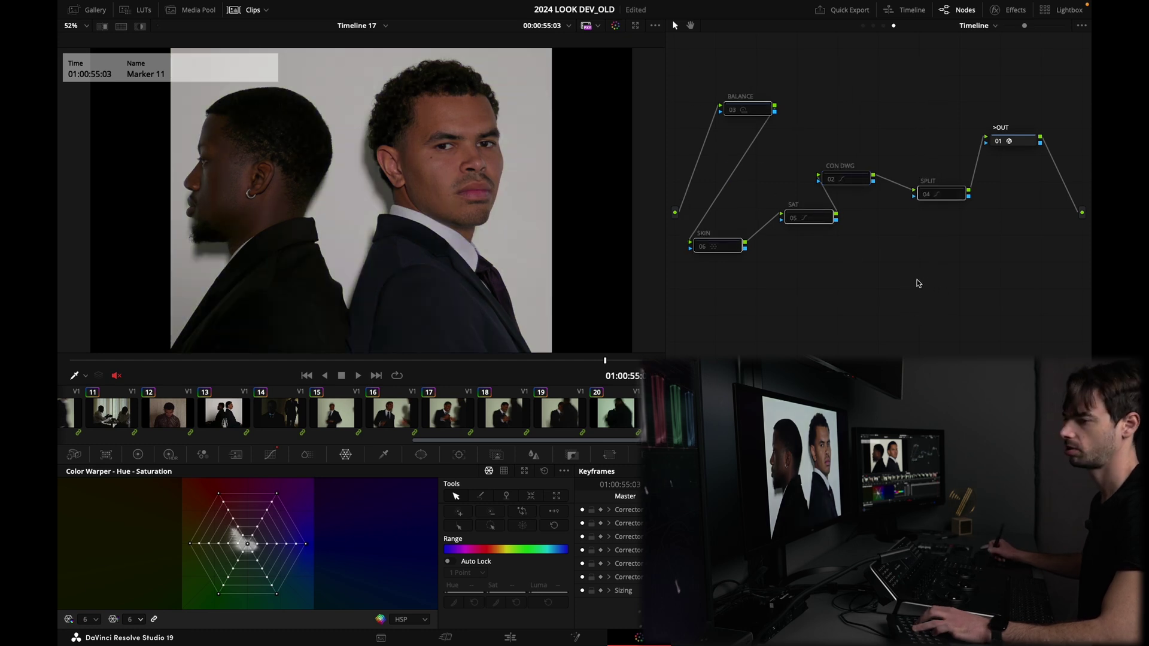
key(ctrl+d)
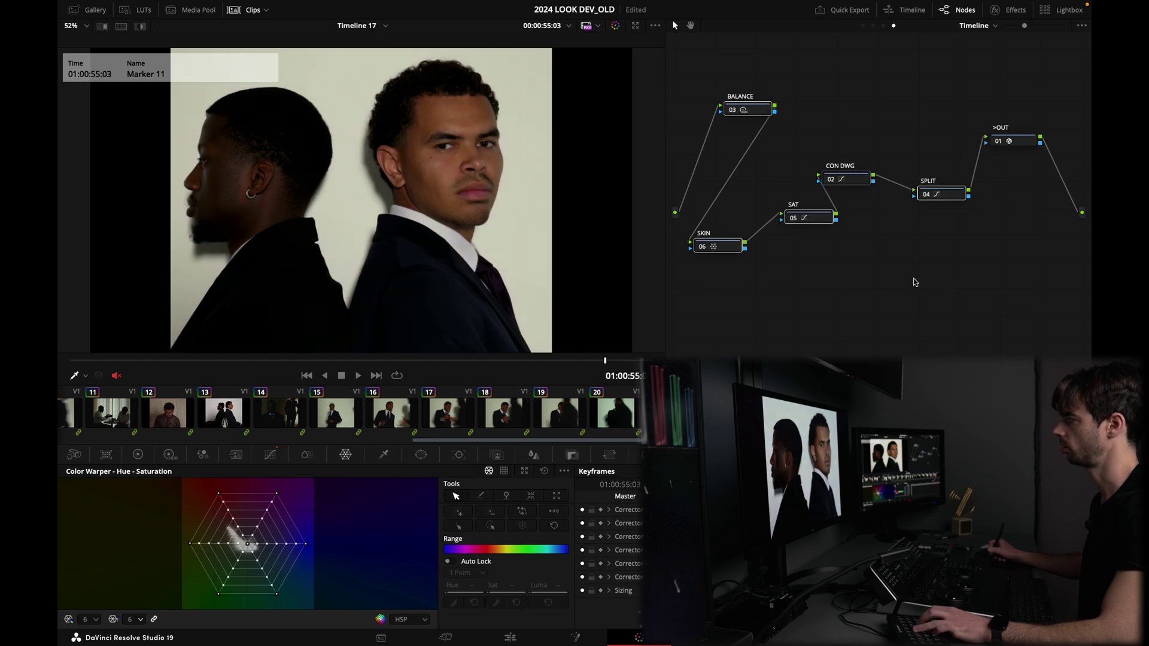
key(ctrl+d)
key(ctrl+d)
Go to the Marker 17 shot and compare the whole look by toggling every node before >OUT off and on
key(shift+Up)
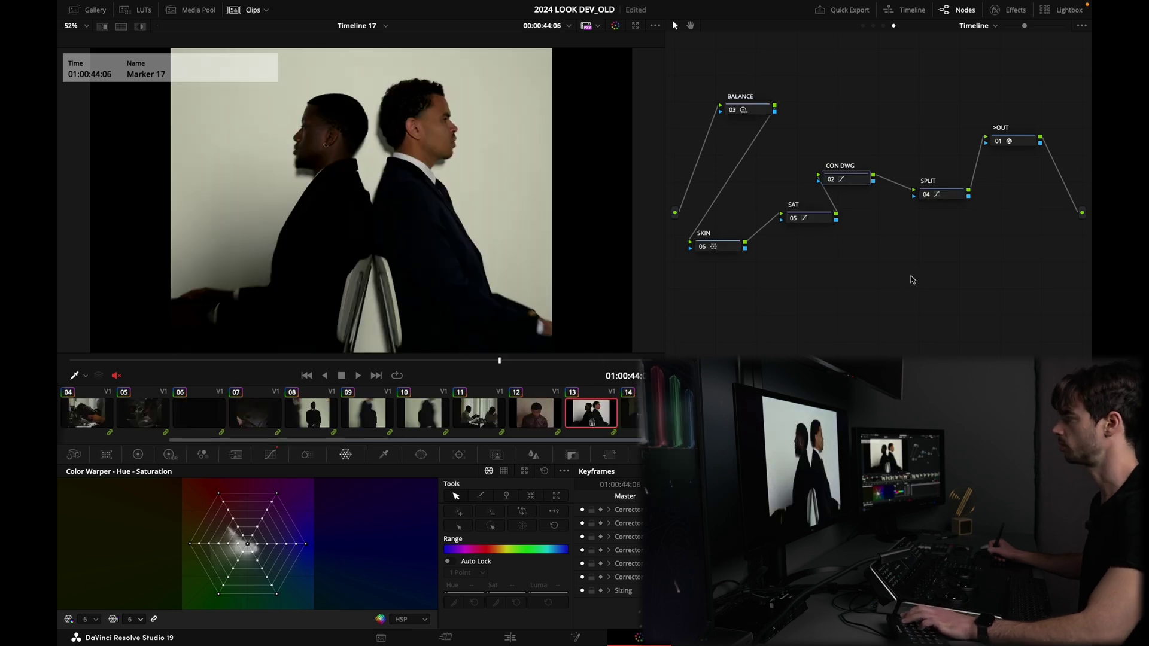
key(shift+Up)
key(shift+Down)
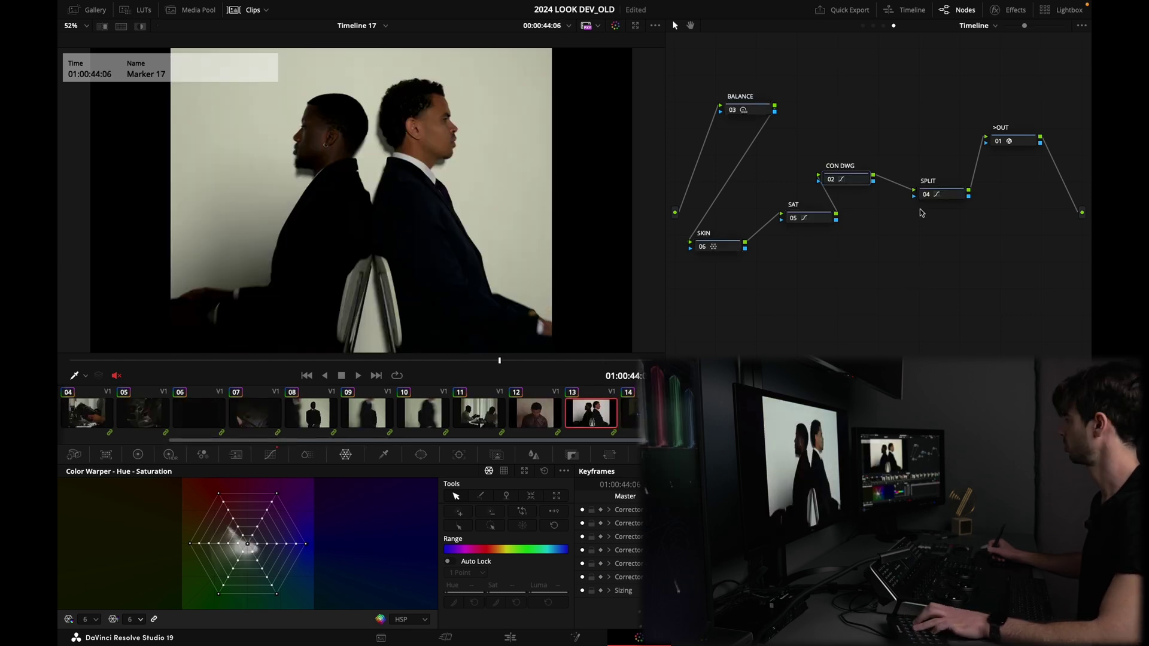
drag(710, 157, 998, 286)
drag(677, 77, 934, 289)
key(ctrl+d)
key(ctrl+d)
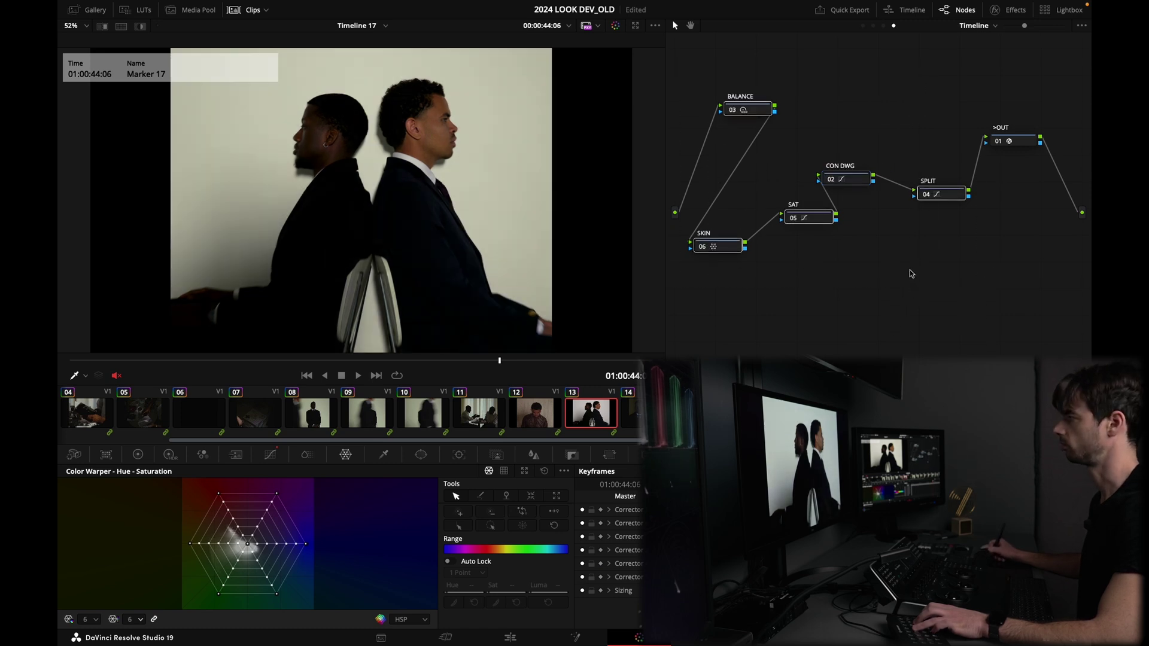
key(ctrl+d)
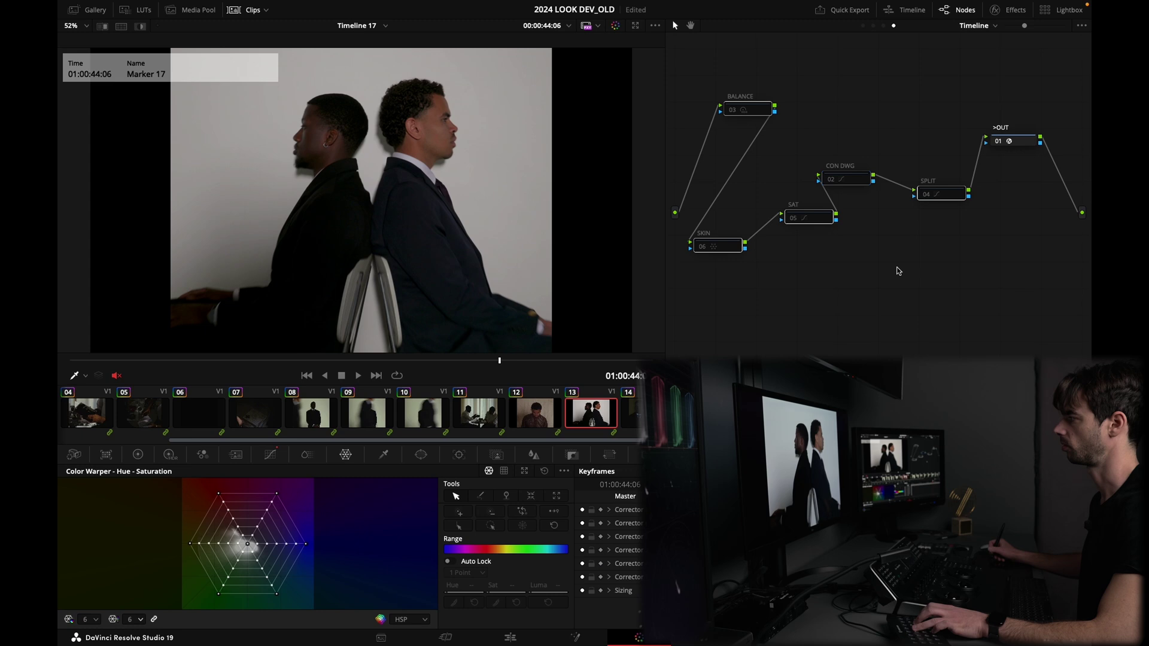
key(ctrl+d)
key(ctrl+d)
key(ctrl+d)
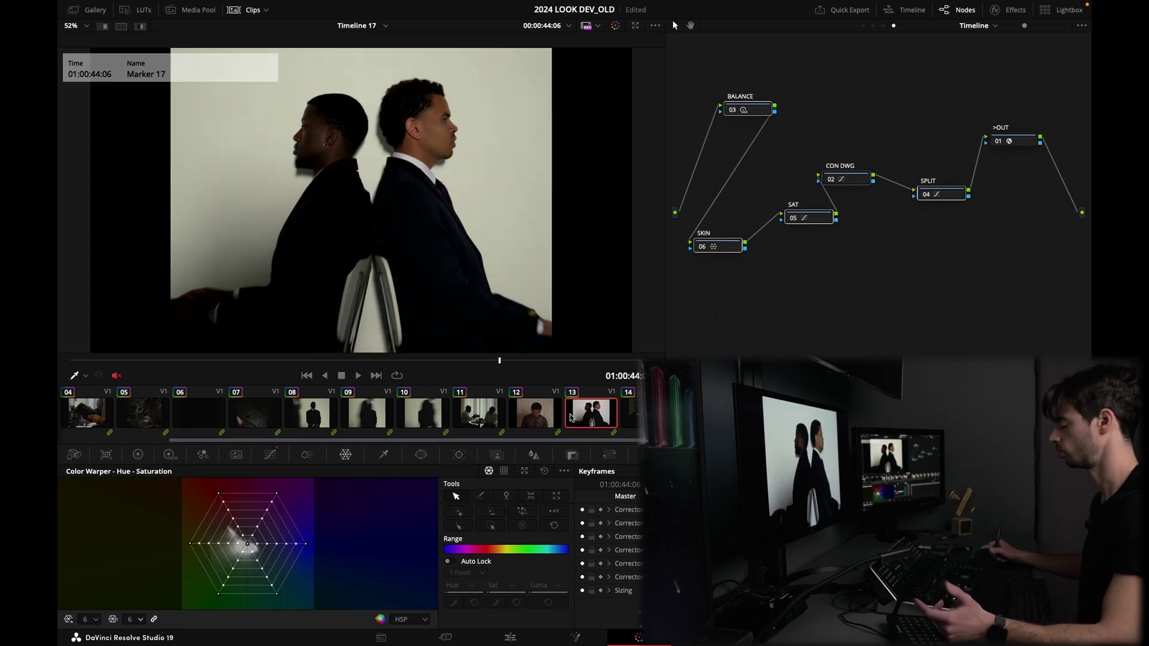
On the Marker 11 shot, relink the channels of CON DWG's custom curve and enlarge the curve for editing
key(shift+Down)
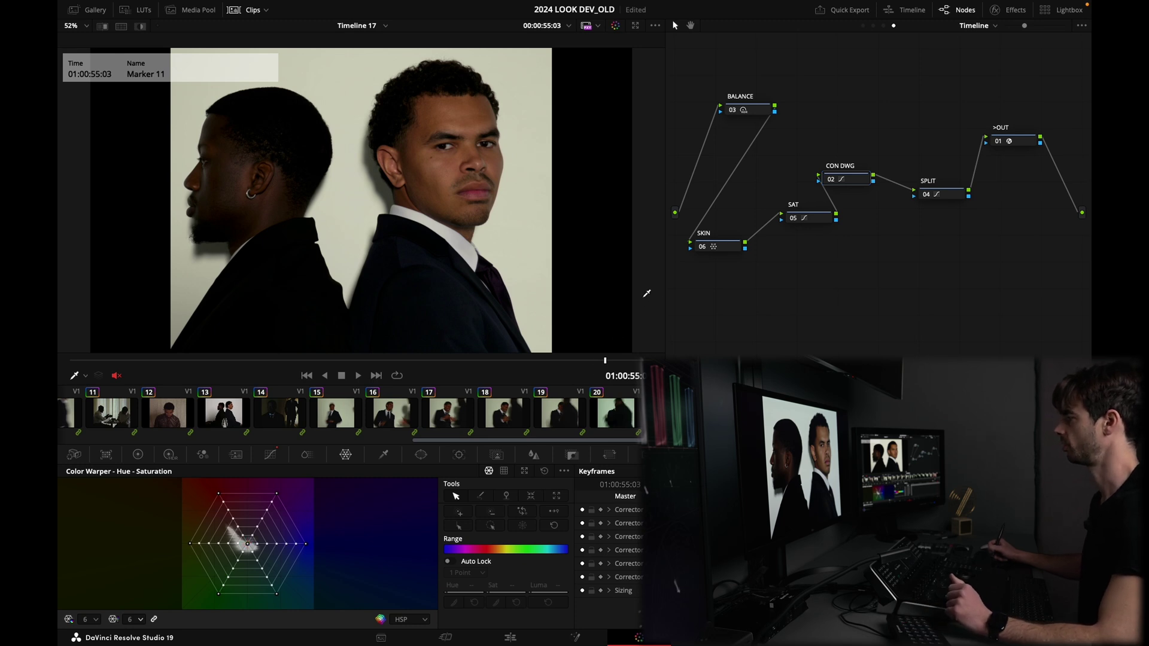
click(948, 196)
drag(846, 181, 857, 178)
click(270, 454)
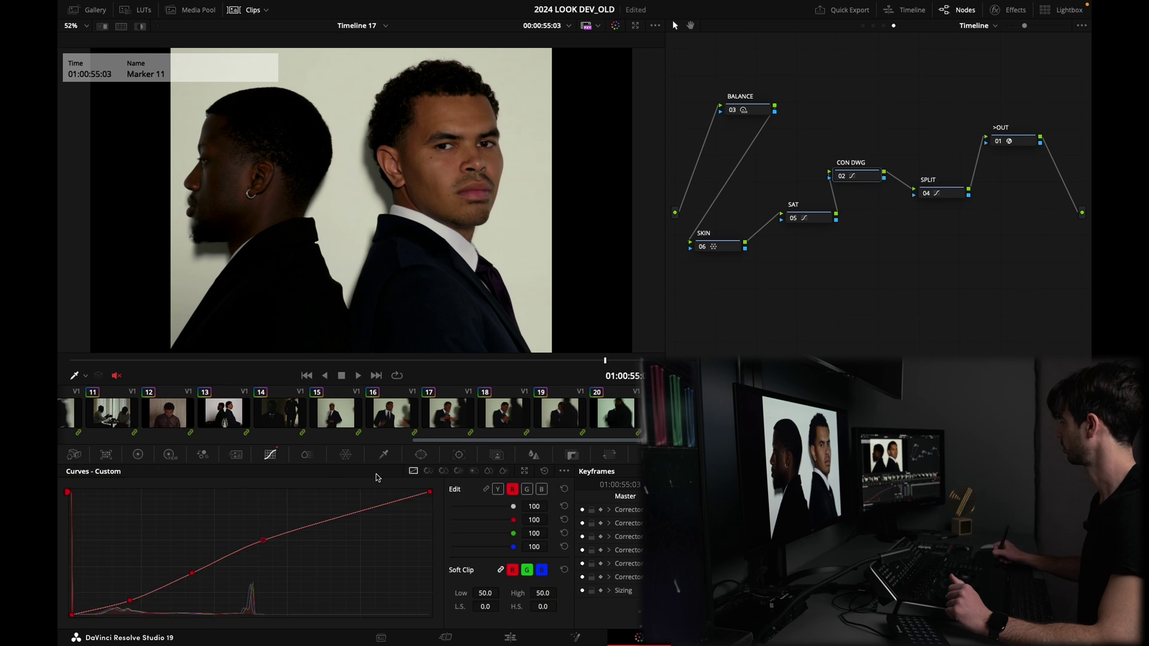
click(486, 490)
click(524, 471)
Lower the shadow point and raise the highlight point slightly on CON DWG's custom curve, comparing the node off and on
drag(403, 483, 406, 488)
drag(579, 354, 580, 351)
drag(407, 489, 402, 489)
drag(445, 229, 584, 366)
key(super+d)
key(super+d)
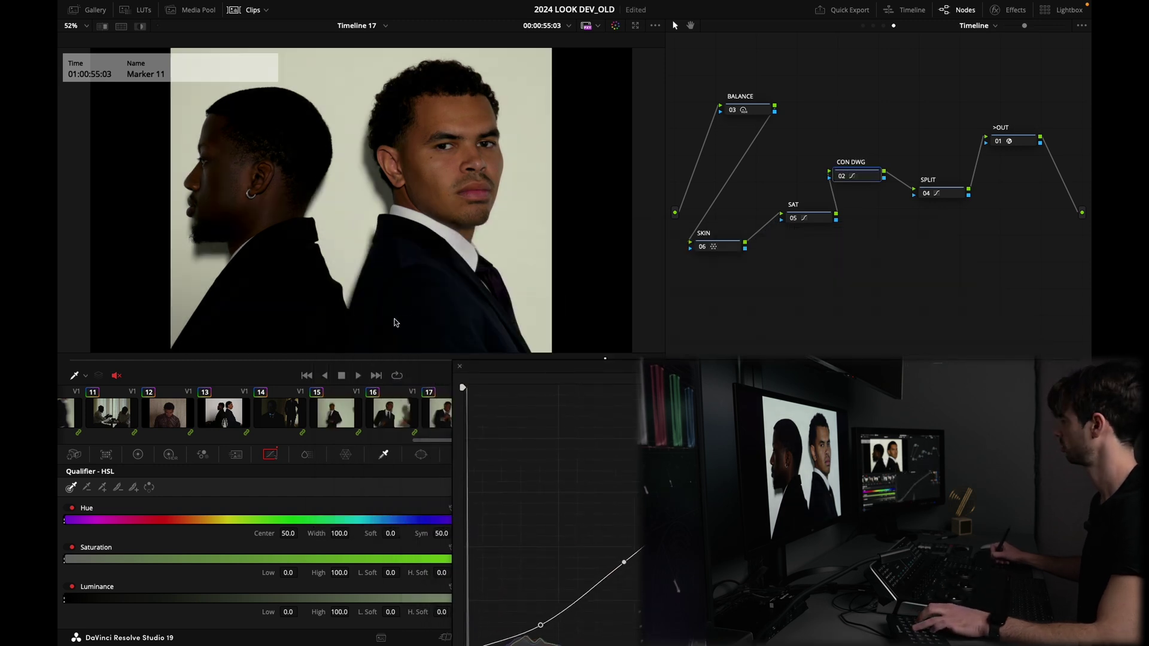
click(459, 368)
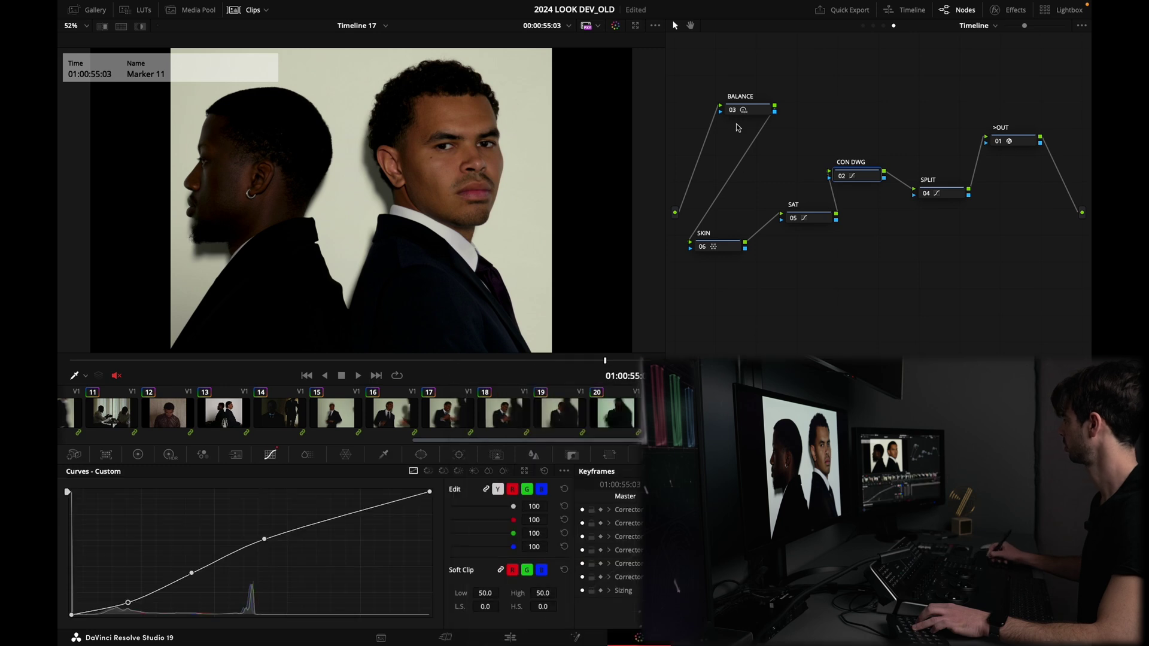
At clip level, replace the existing still in the Stills 1 gallery album with a new still of the Marker 11 shot
drag(735, 125, 752, 167)
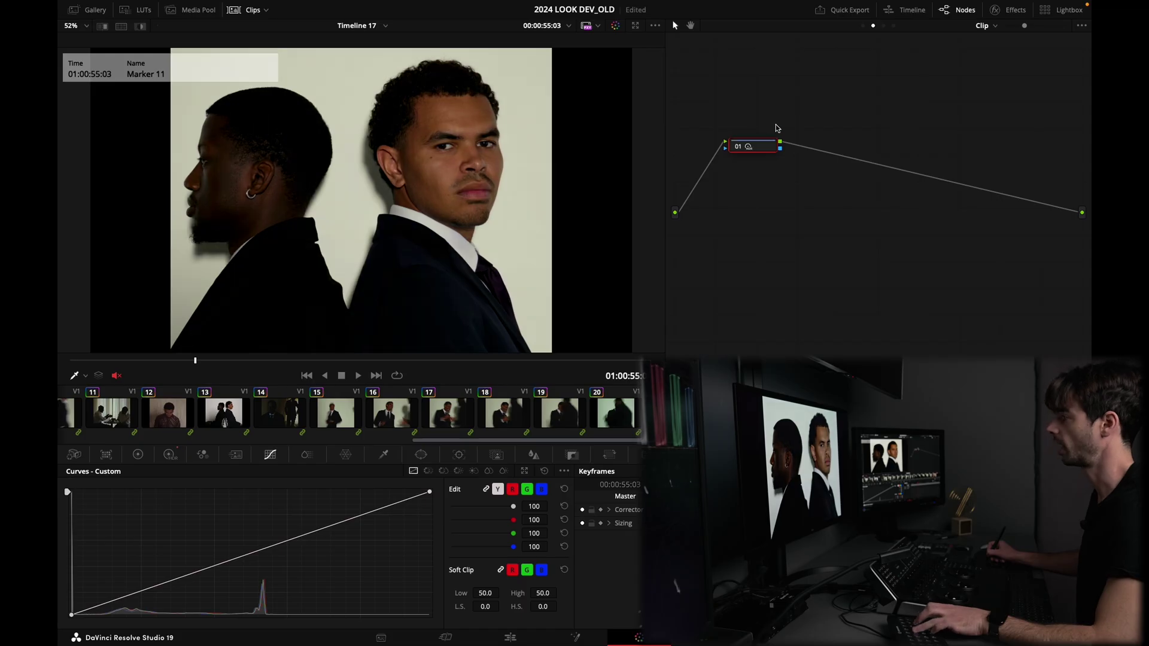
click(95, 9)
click(104, 43)
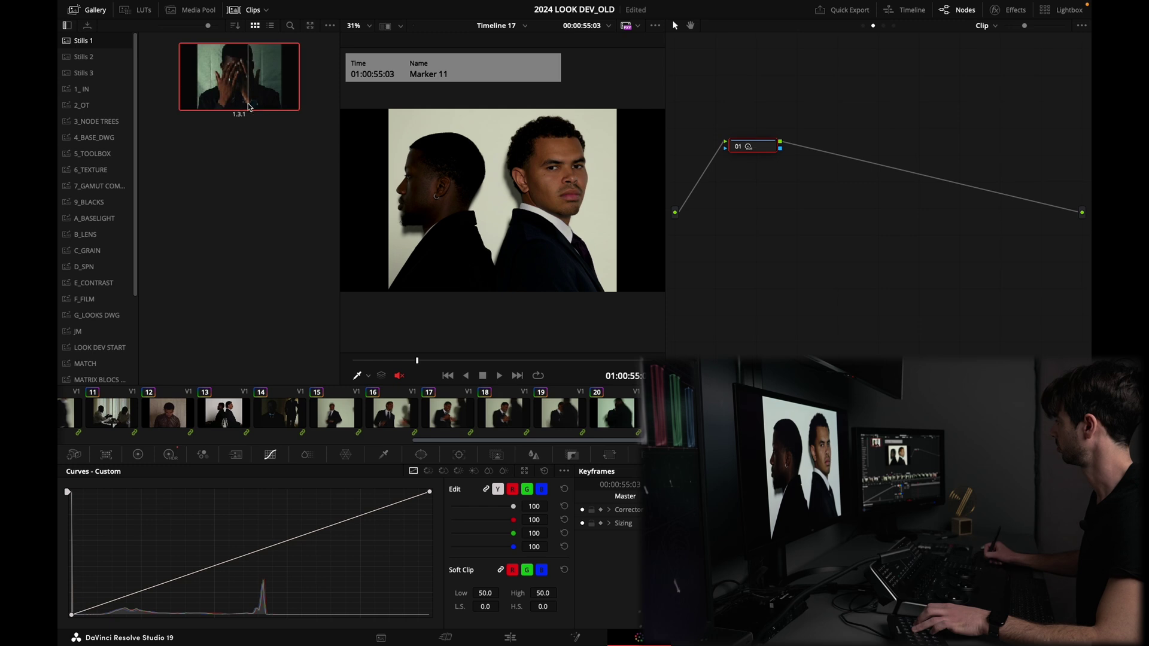
key(Delete)
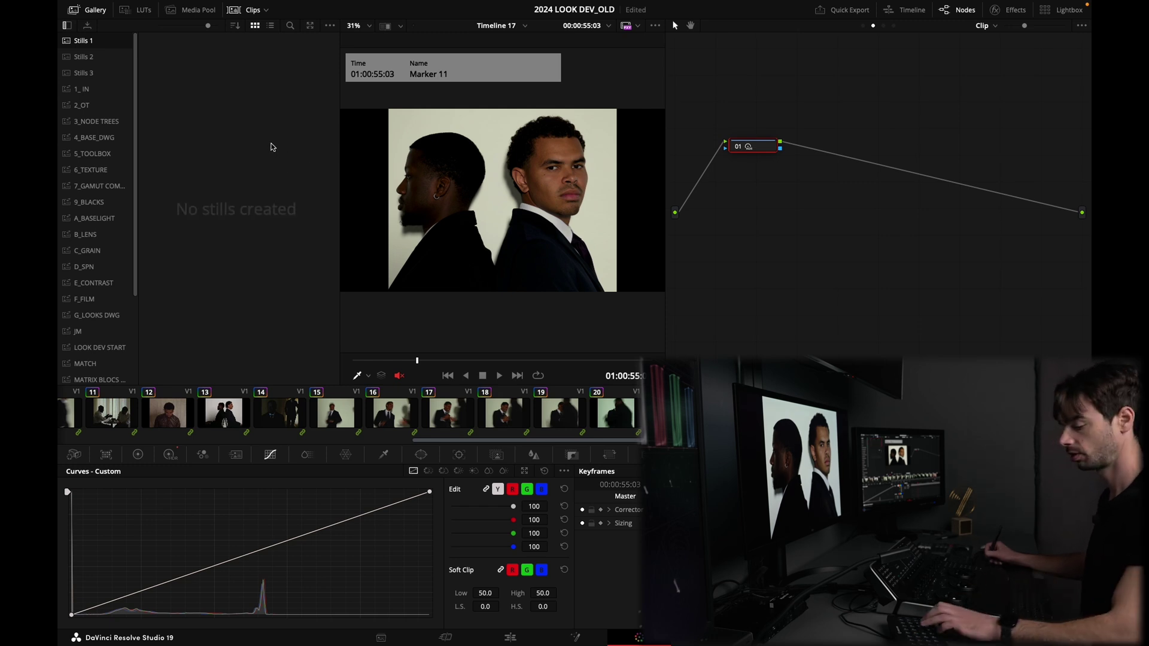
key(ctrl+alt+g)
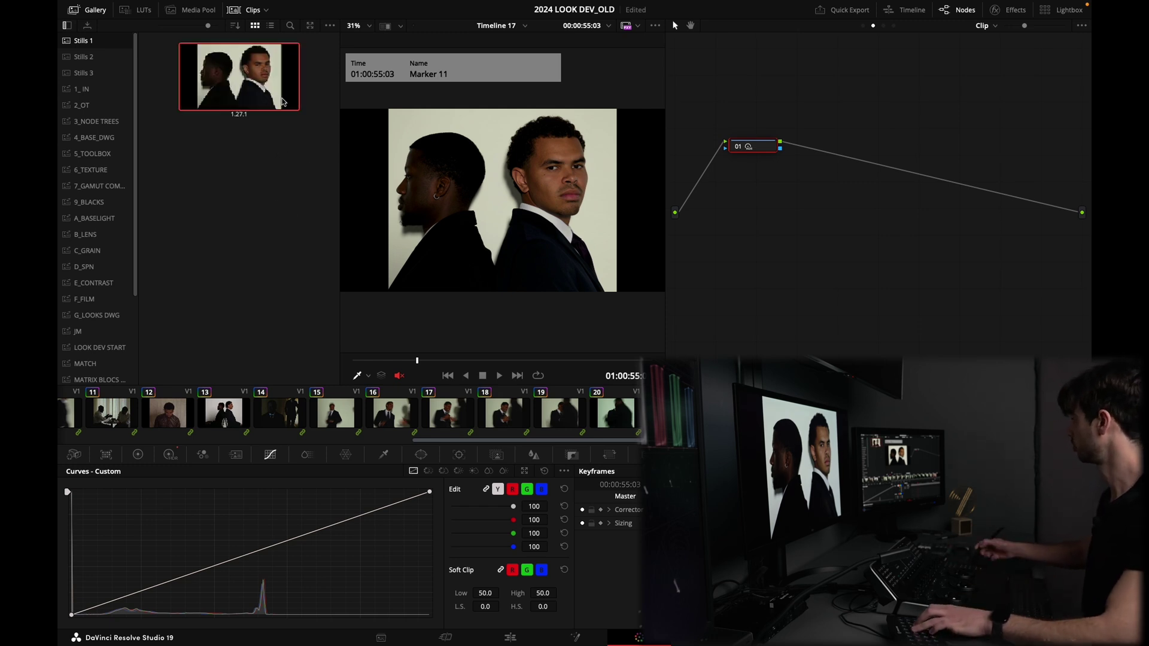
Hide the gallery, go to the Marker 17 shot and compare it repeatedly against the saved Marker 11 still using the reference wipe
click(90, 10)
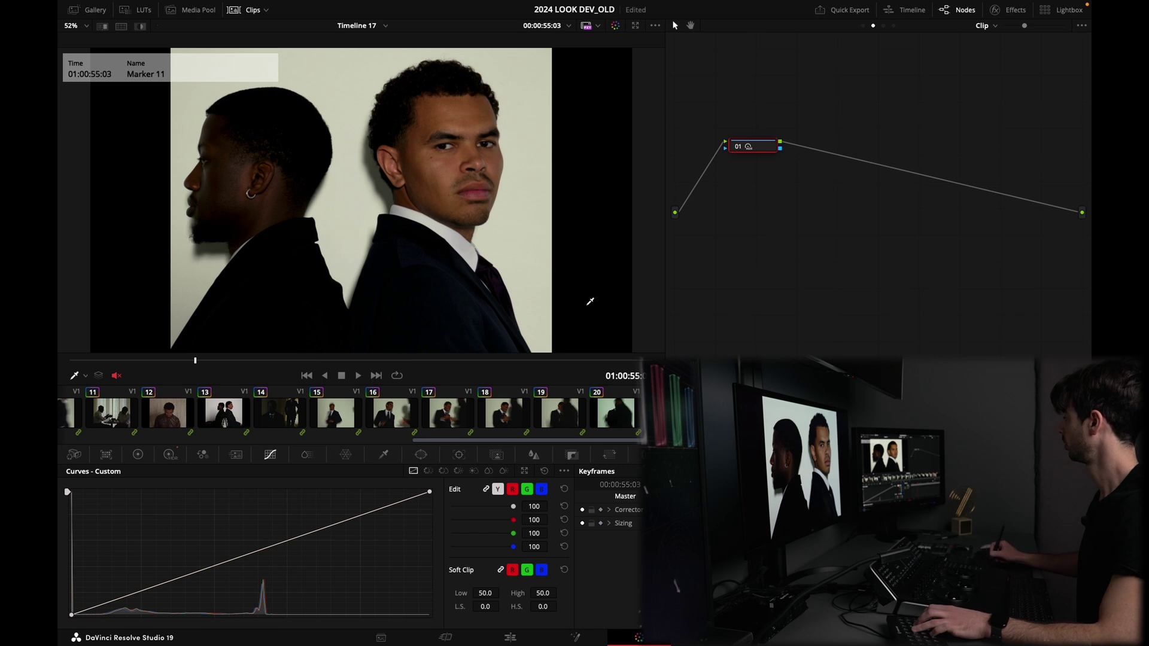
key(Up)
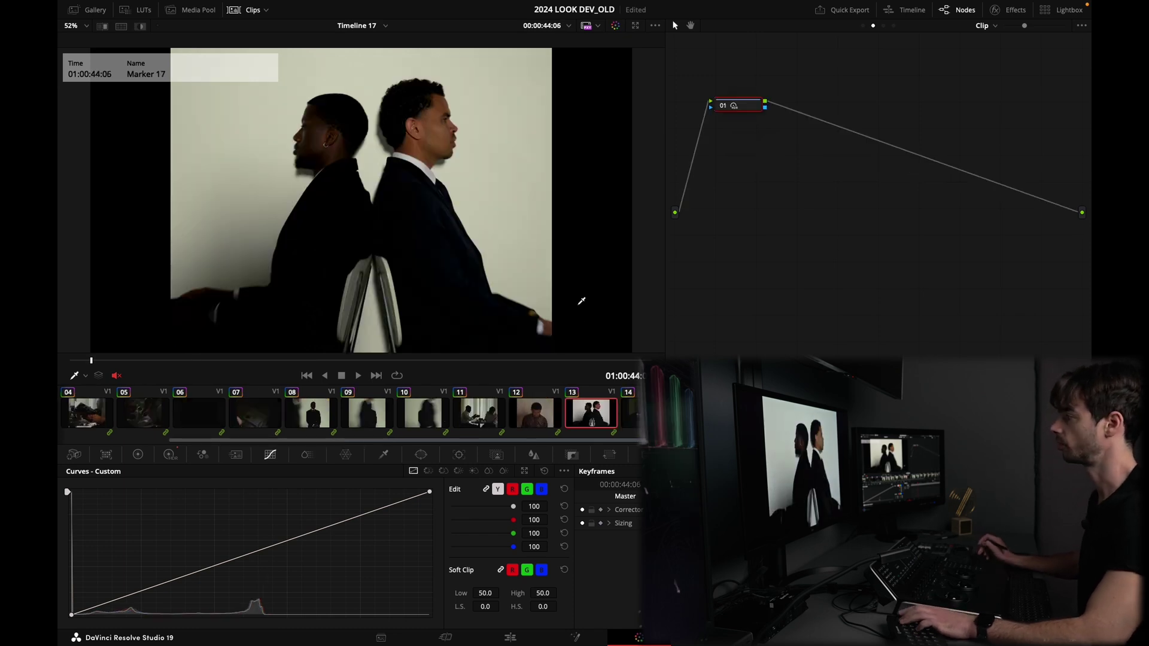
key(ctrl+w)
key(ctrl+w)
key(ctrl+w)
key(ctrl+w)
key(ctrl+w)
key(ctrl+w)
key(ctrl+w)
key(ctrl+w)
key(ctrl+w)
key(ctrl+w)
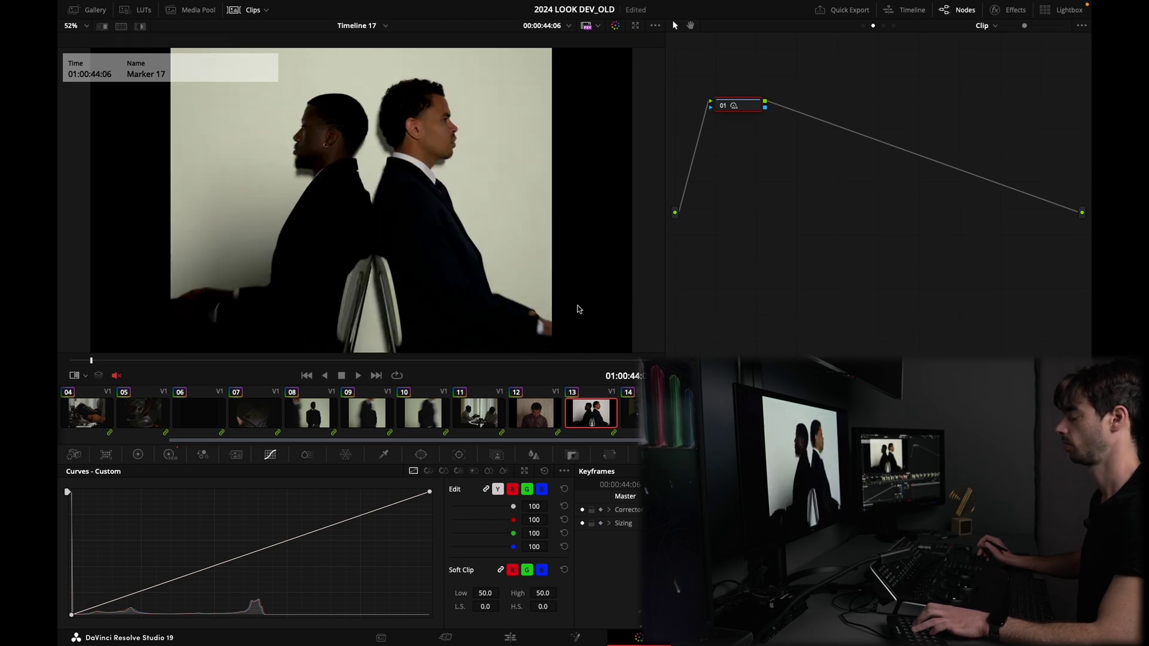
Go to the Marker 16 shot and compare it against the saved Marker 11 reference still
key(shift+Up)
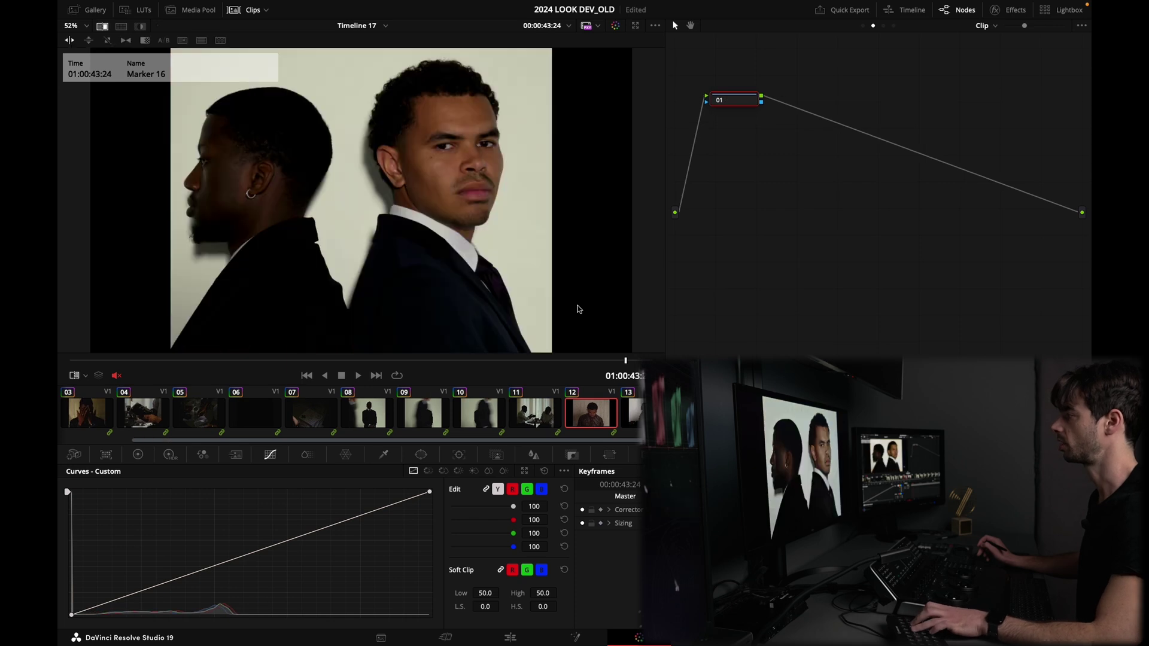
key(ctrl+w)
key(ctrl+w)
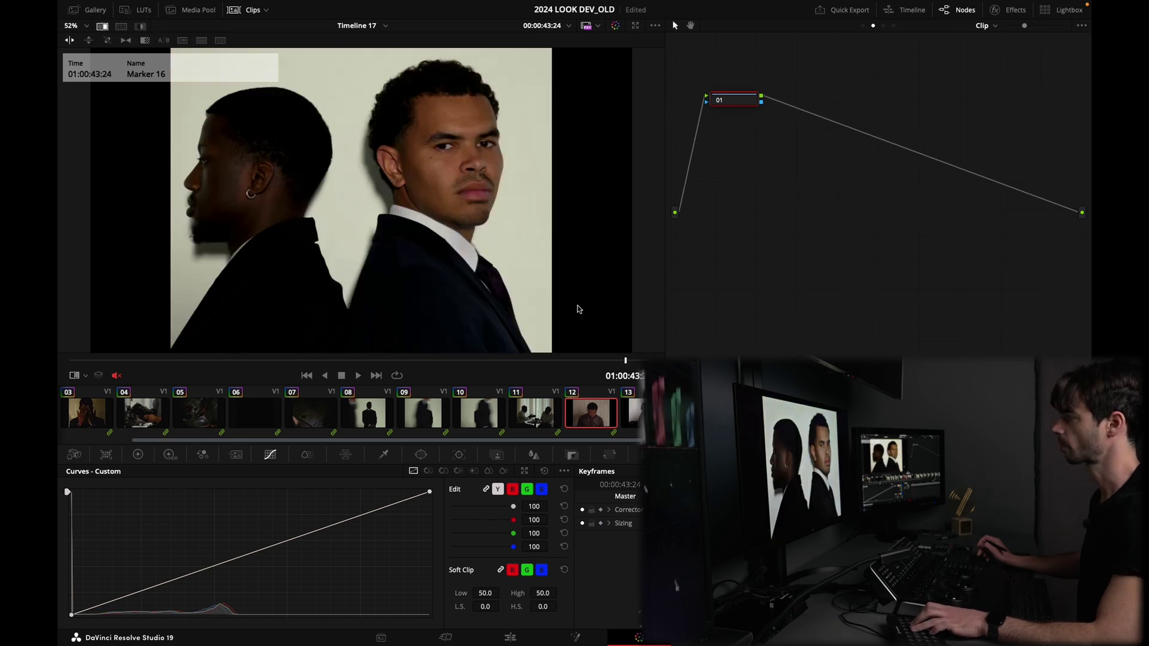
key(ctrl+w)
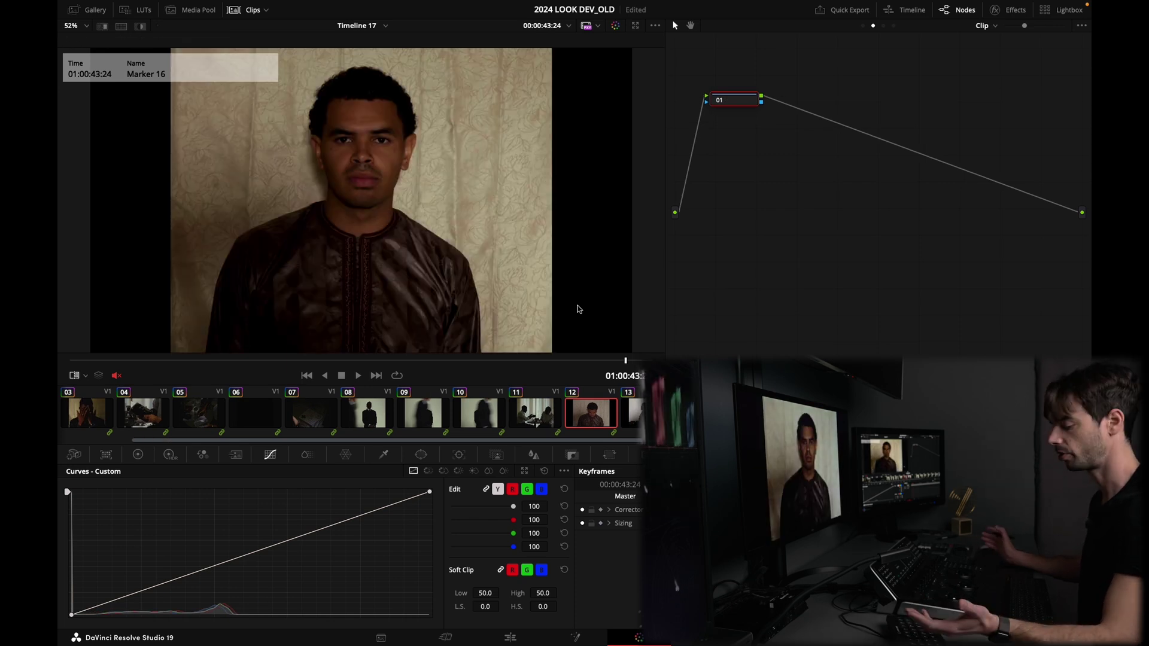
Raise the Marker 16 shot's Global exposure to 0.40 in the HDR wheels, comparing with the grade bypassed and with the reference still
click(169, 455)
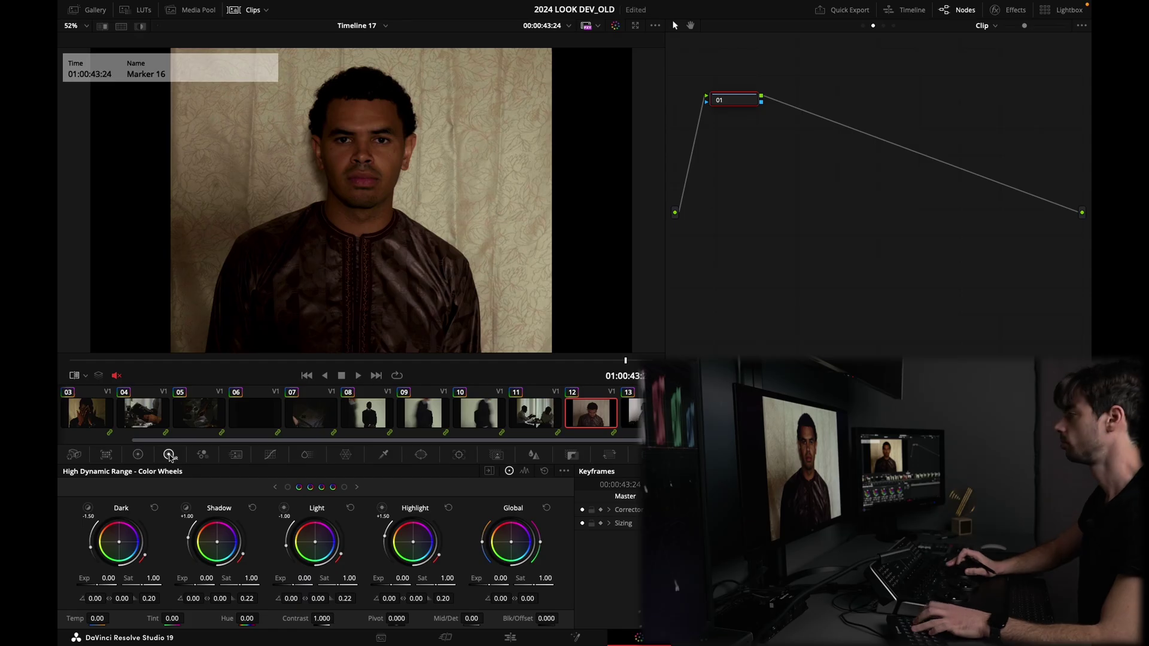
key(super+w)
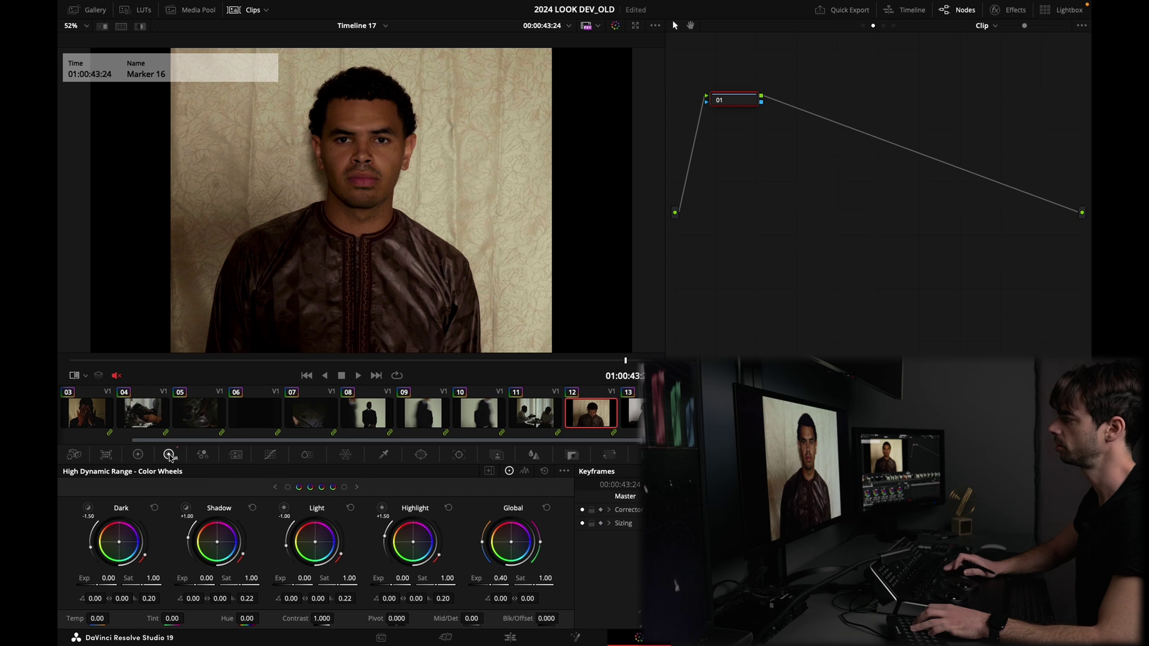
key(shift+d)
key(shift+d)
key(shift+d)
key(shift+d)
key(super+w)
key(ctrl+w)
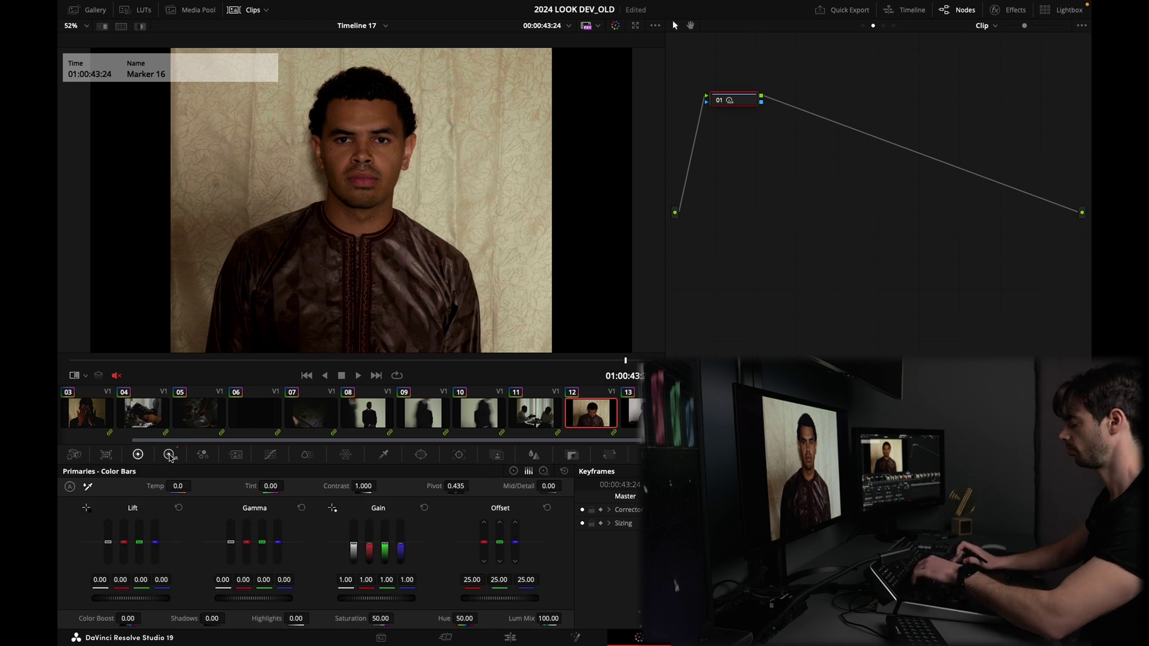
Set the Marker 16 shot's primaries contrast to 1.070 and pivot to 0.384, checking against the reference still
key(ctrl+z)
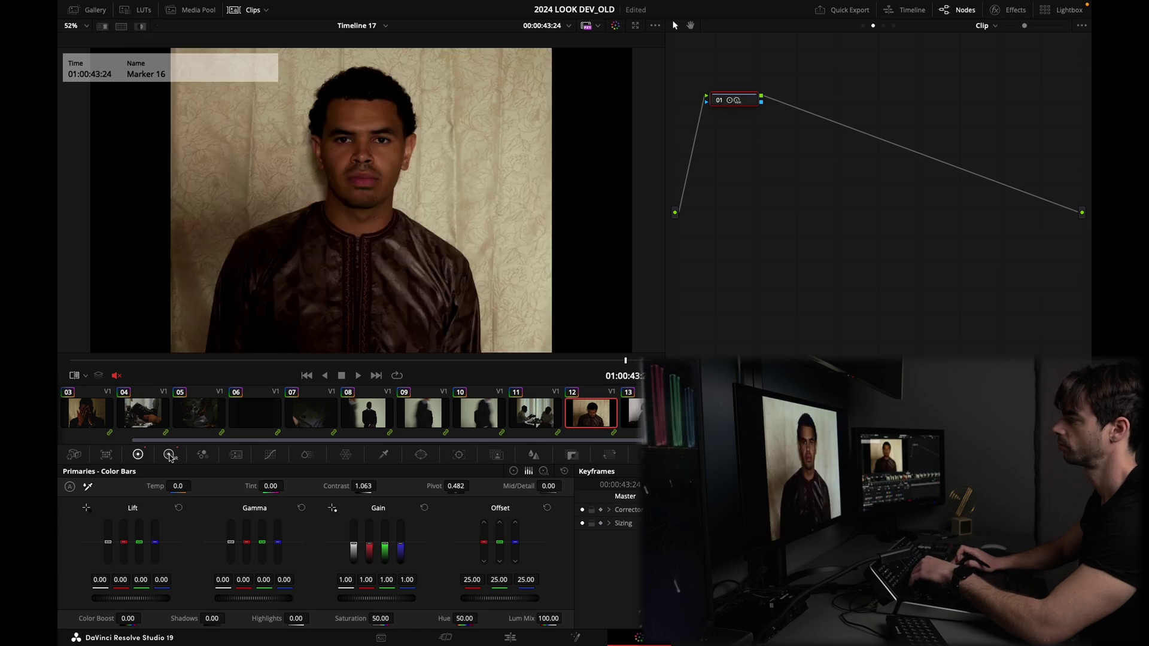
key(super+w)
key(super+w)
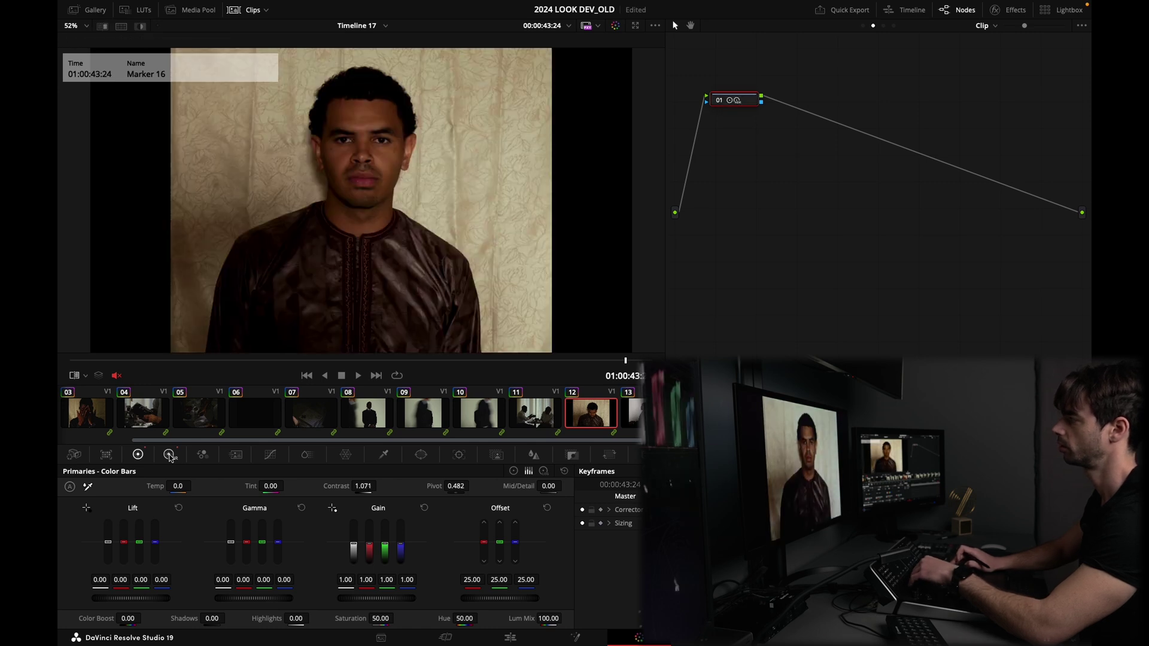
key(super+w)
key(super+w)
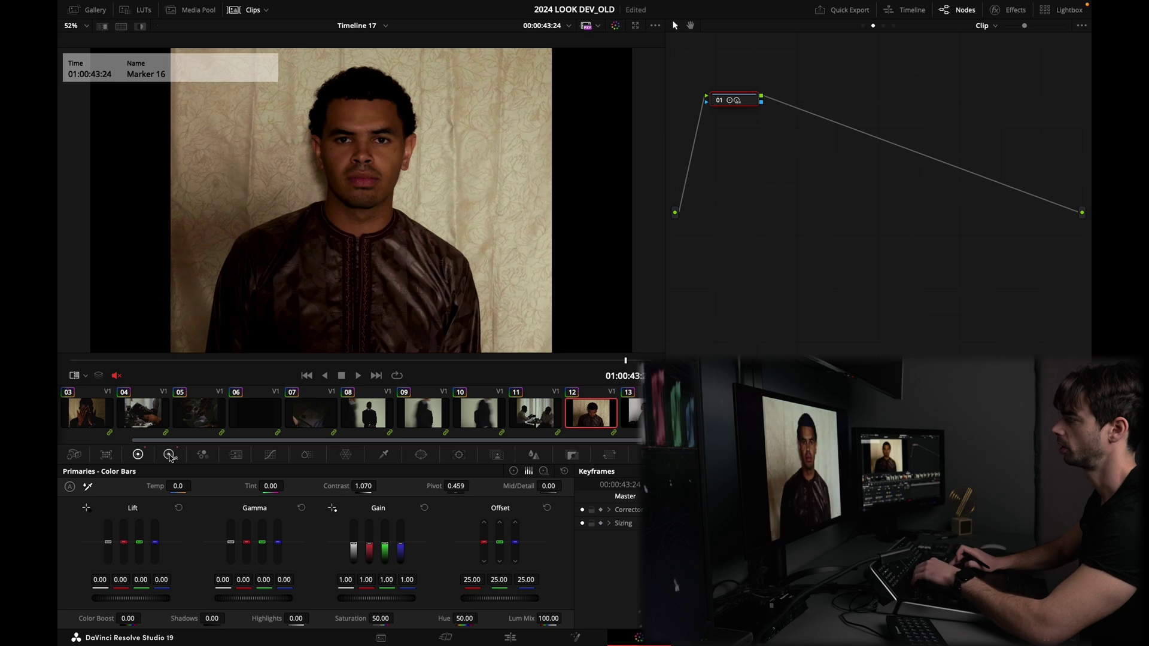
key(super+w)
key(super+w)
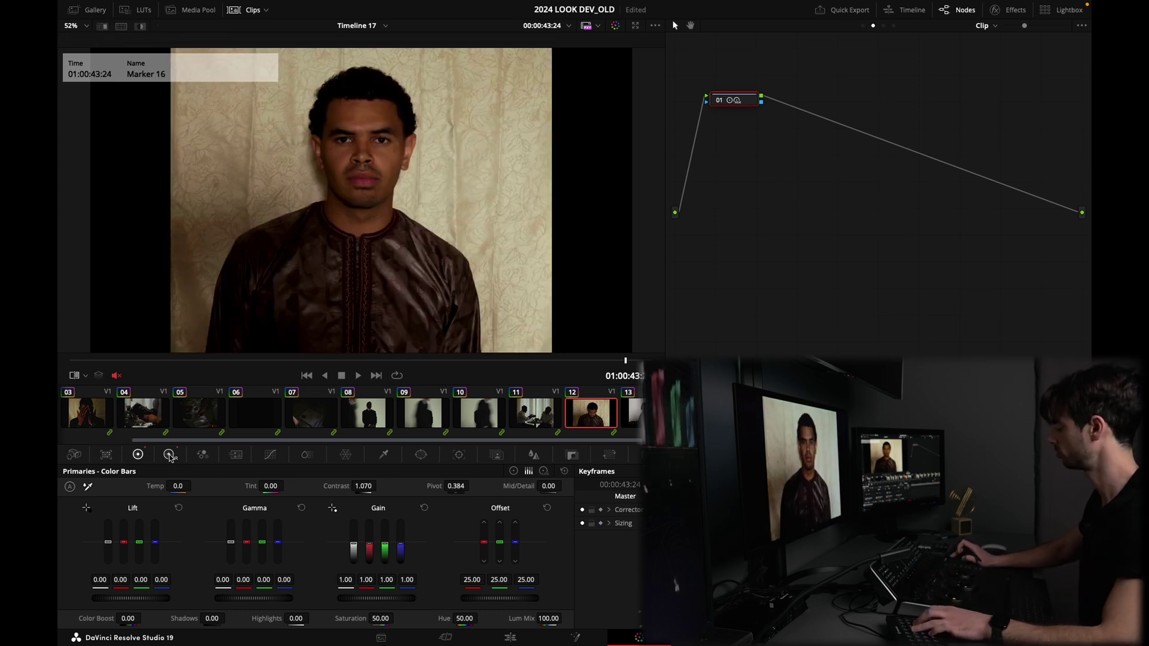
Set the green offset on the Marker 16 shot to 25.25, switching between the shot and the reference still to check the match
key(super+w)
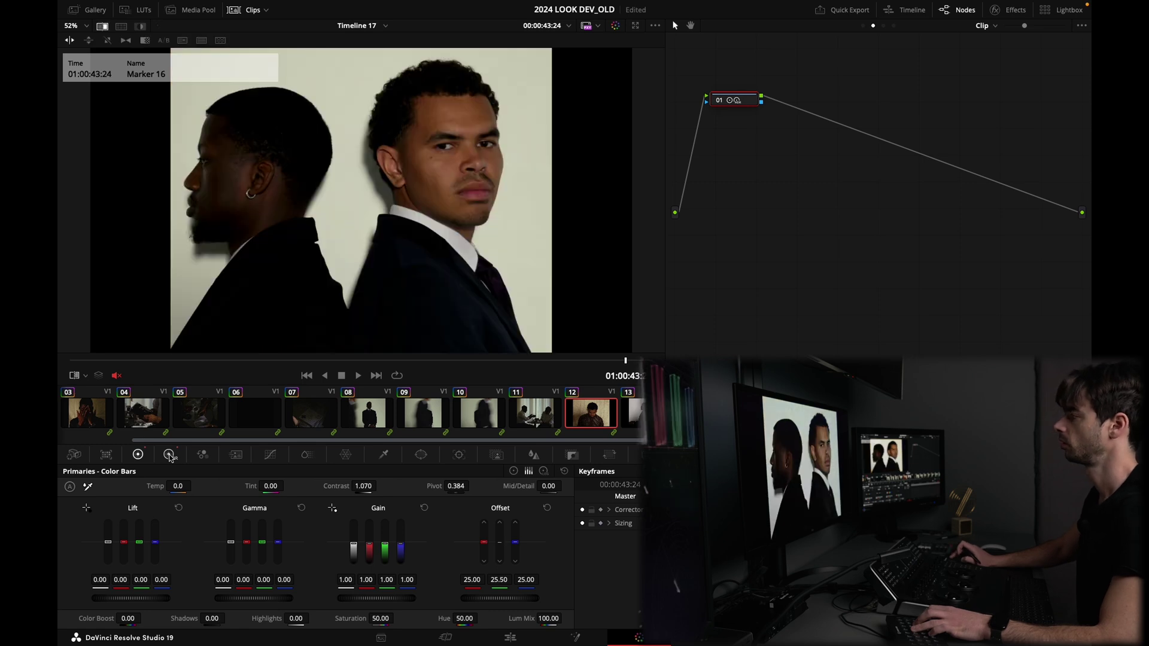
key(super+w)
key(super+w)
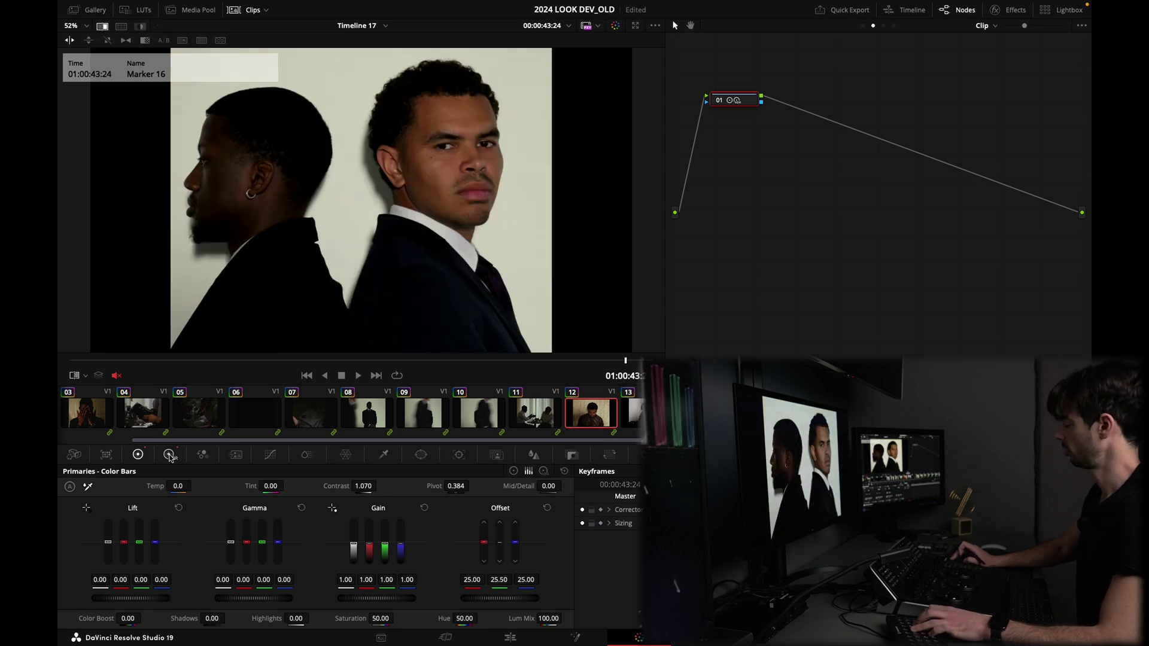
key(ctrl+w)
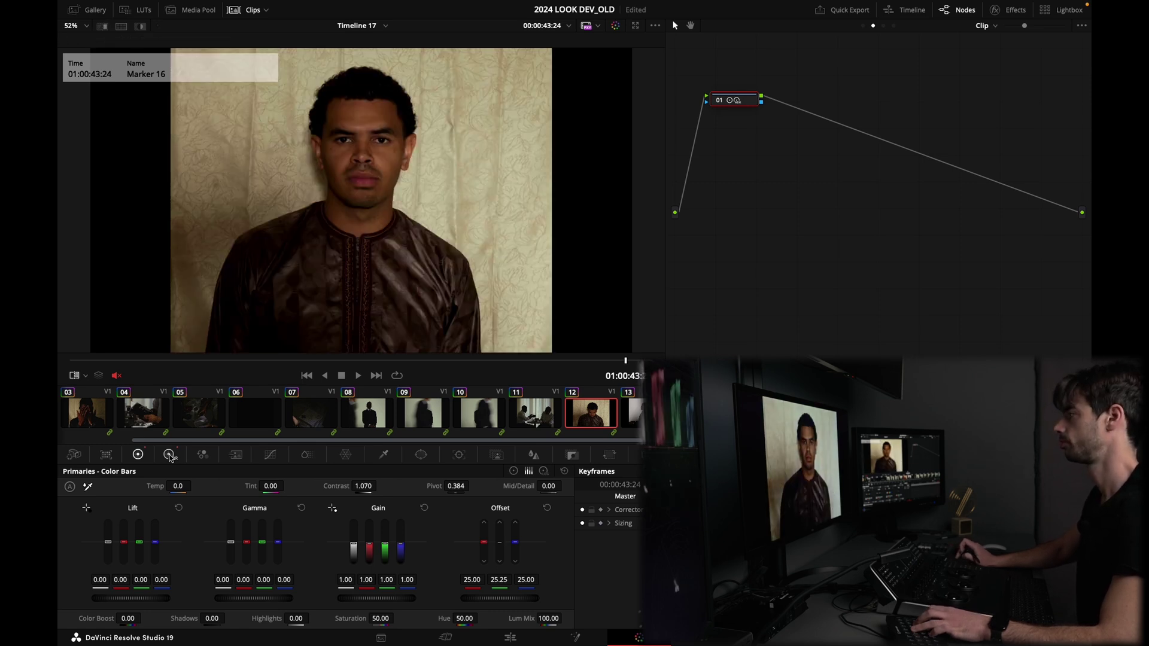
key(ctrl+w)
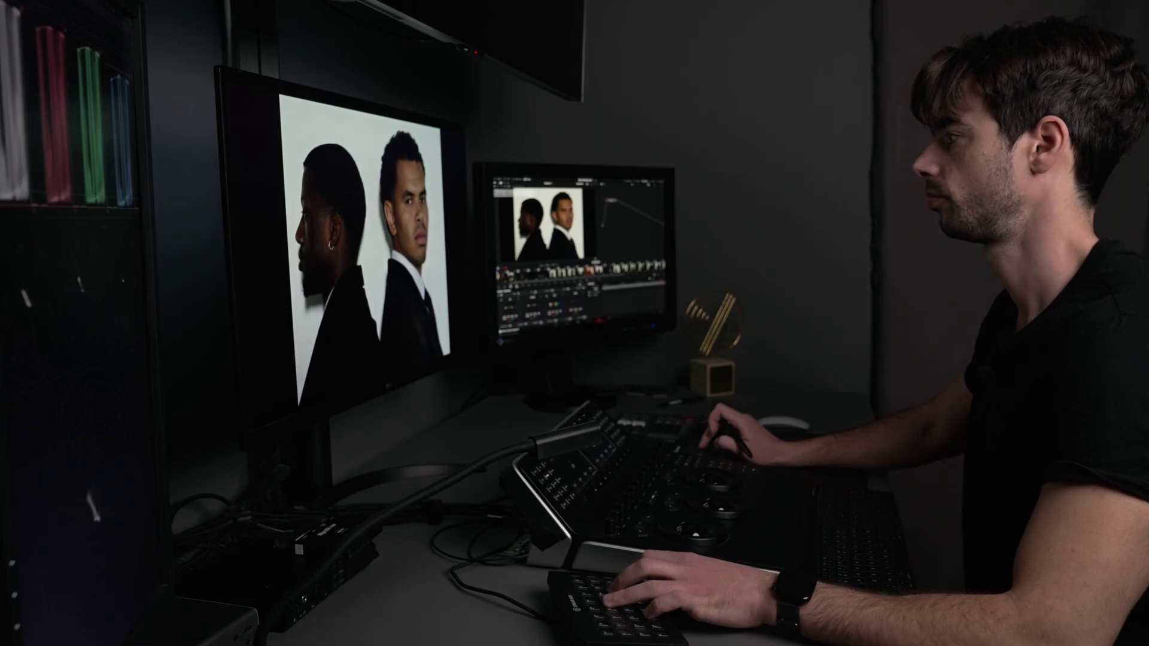
key(ctrl+w)
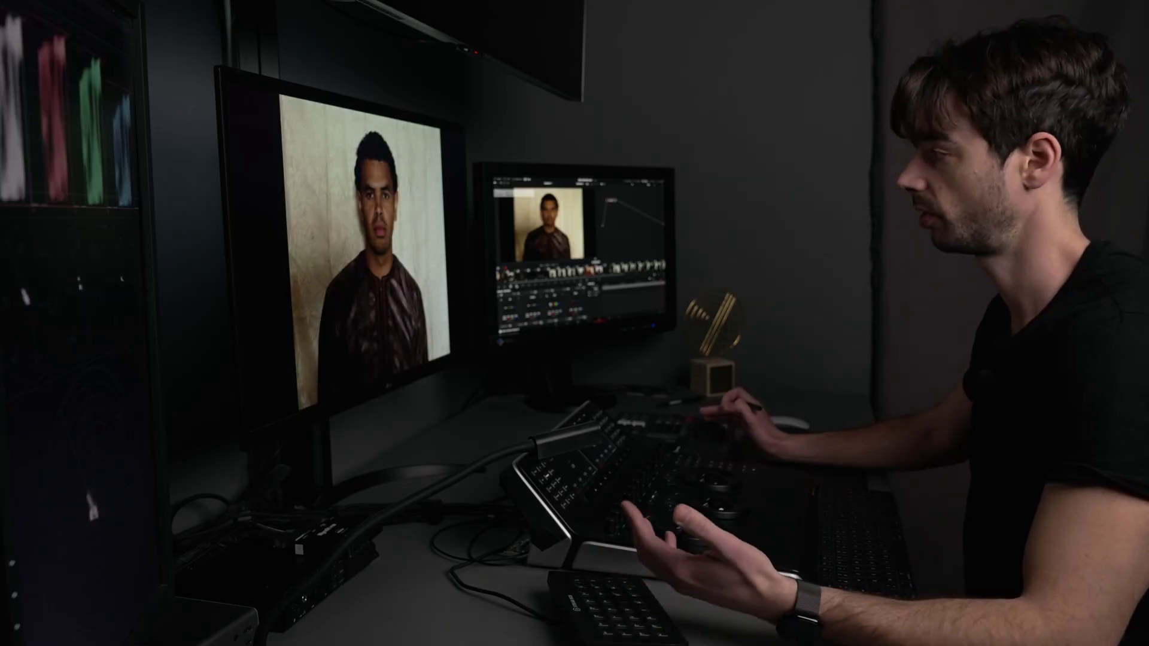
key(ctrl+w)
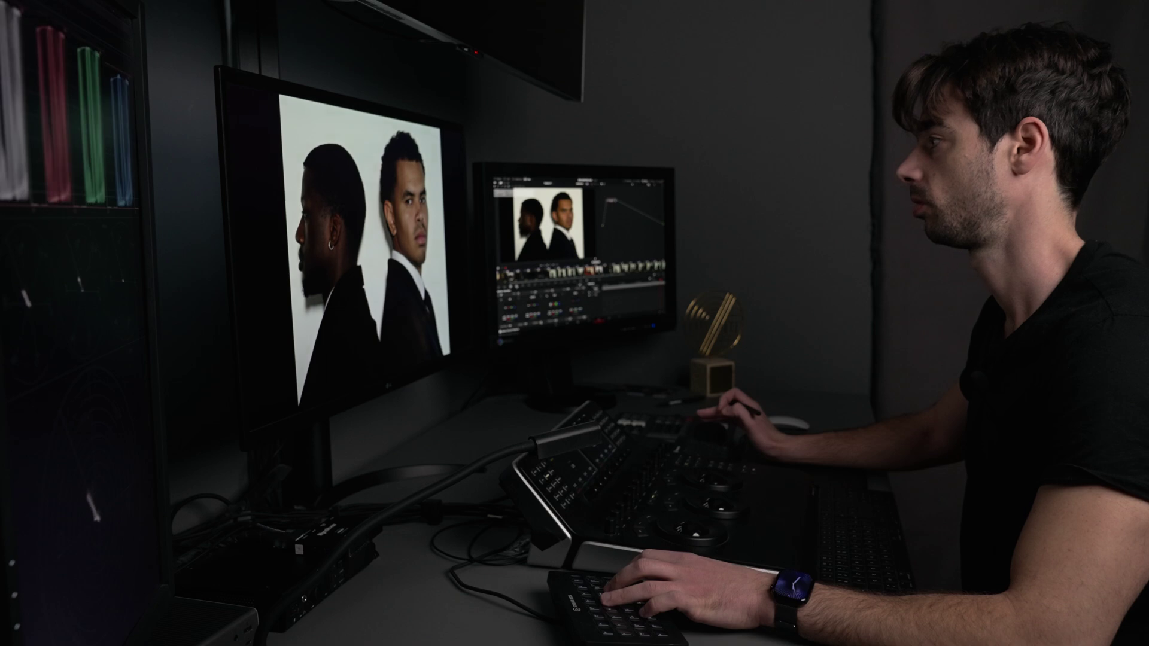
key(ctrl+w)
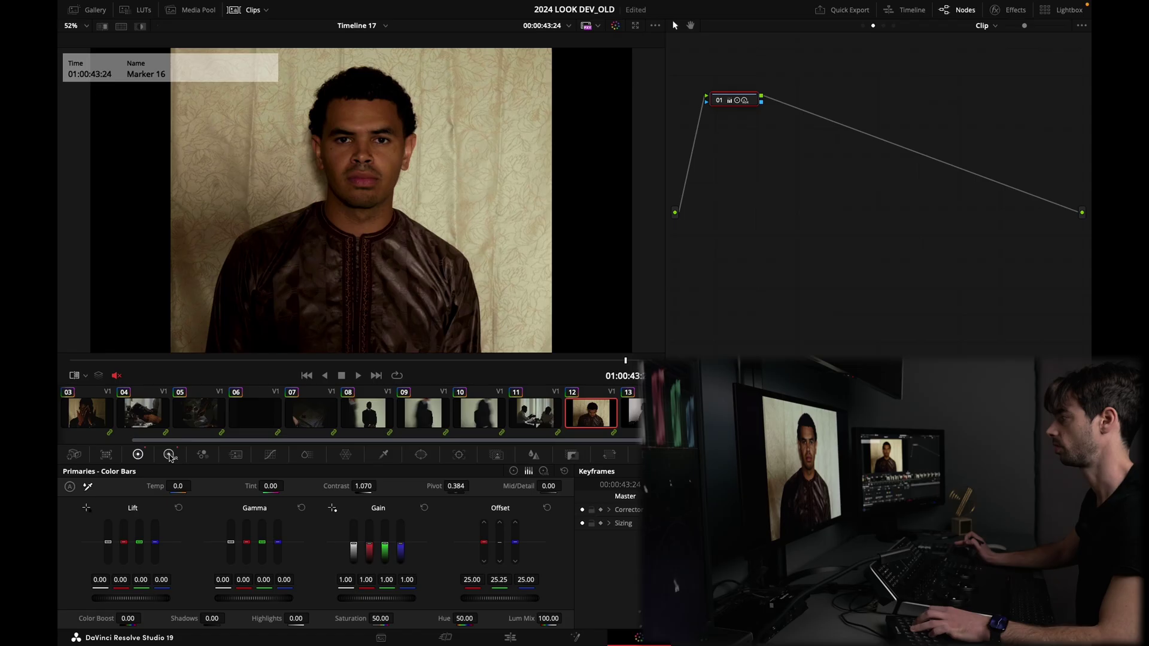
key(ctrl+w)
key(ctrl+w)
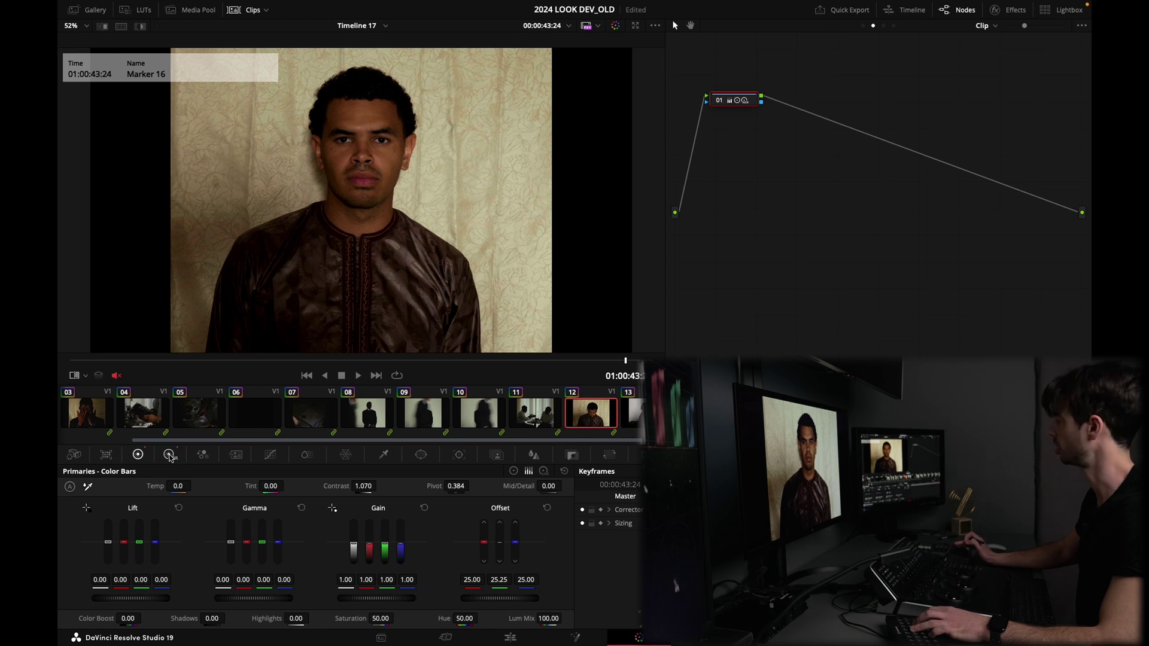
Go to the Marker 18 shot and compare it against the Marker 11 reference still
key(shift+Up)
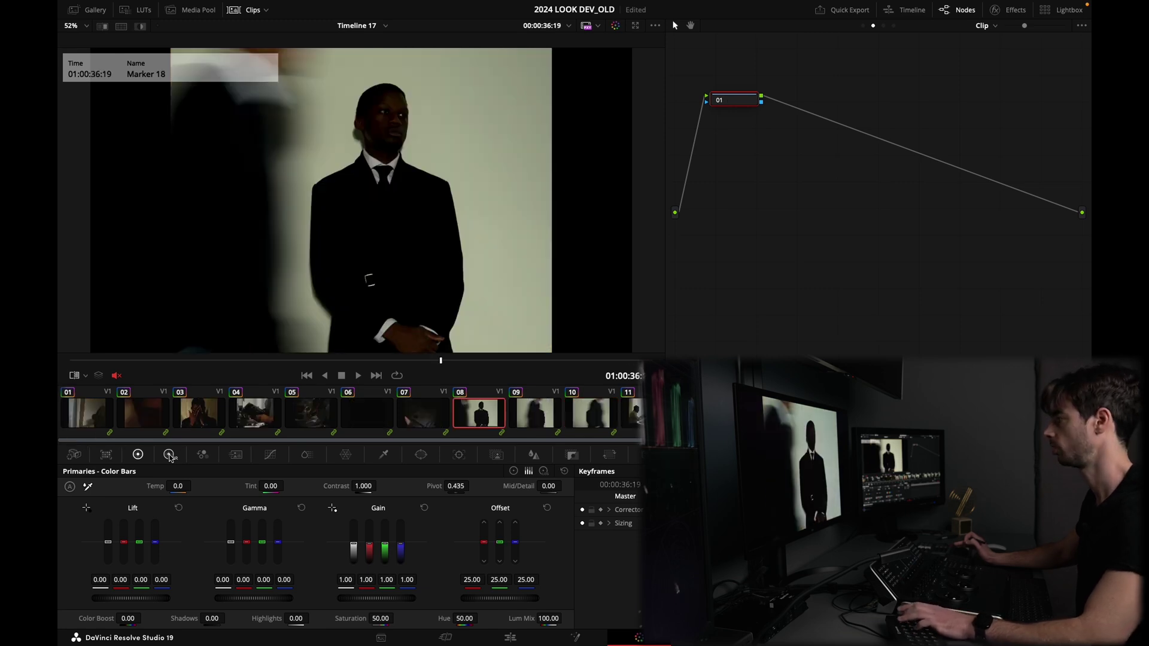
key(ctrl+w)
key(ctrl+w)
key(ctrl+w)
key(ctrl+w)
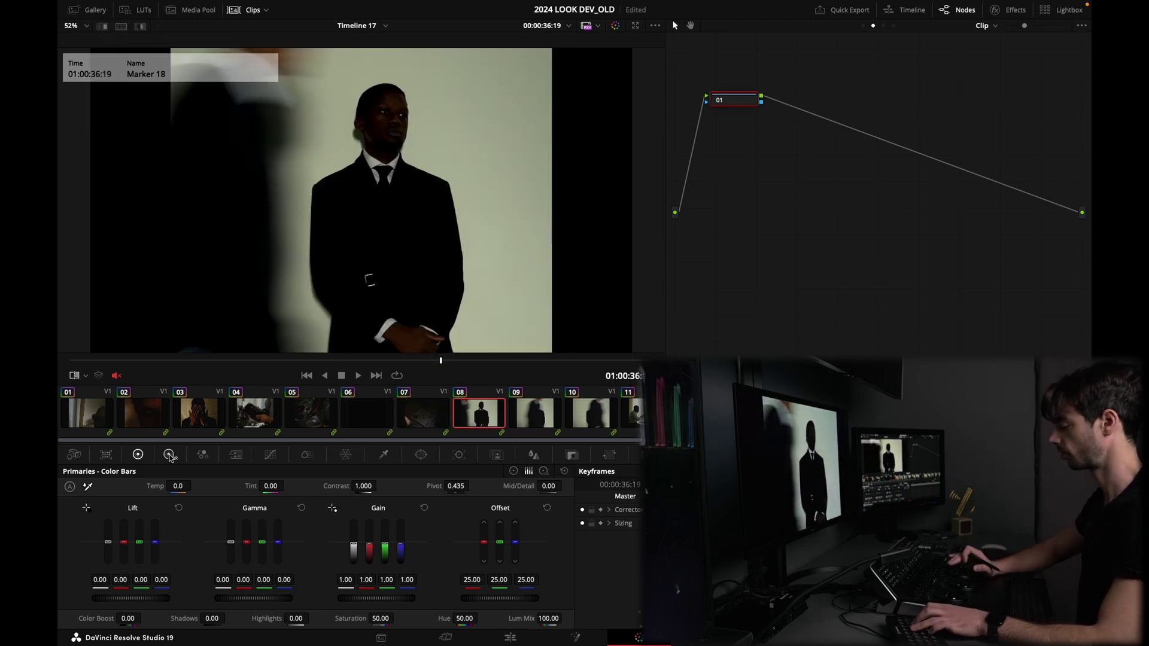
Raise the Marker 18 shot's Global exposure to 0.66 in the HDR wheels, checking against the reference still
click(170, 456)
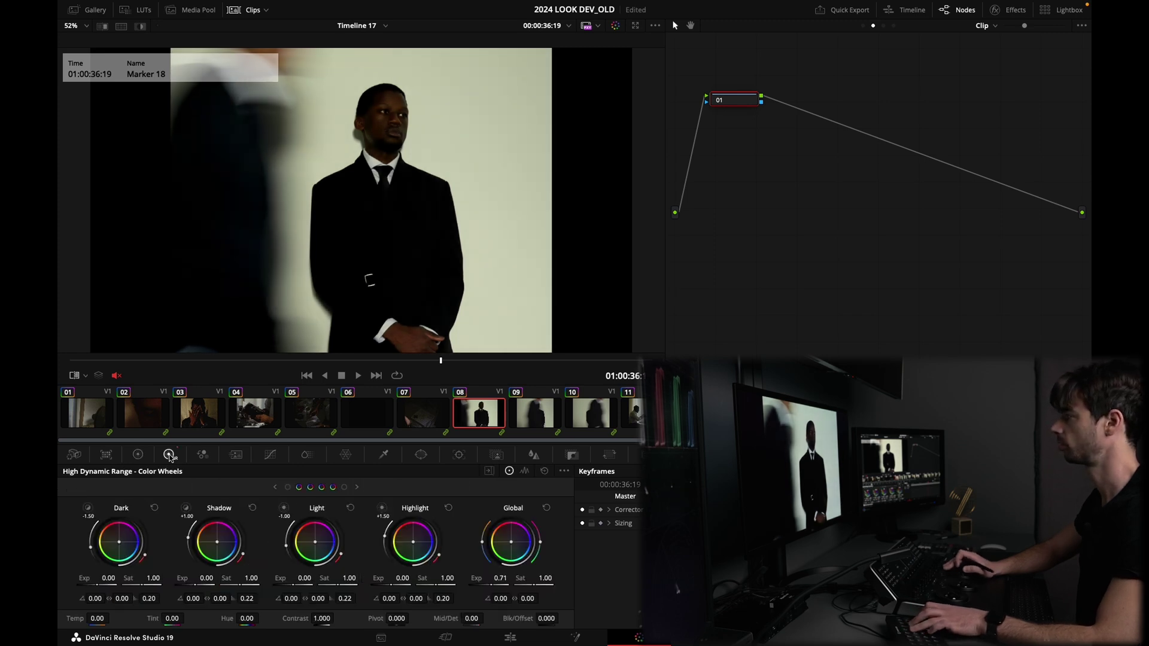
key(super+w)
key(super+w)
key(super+w)
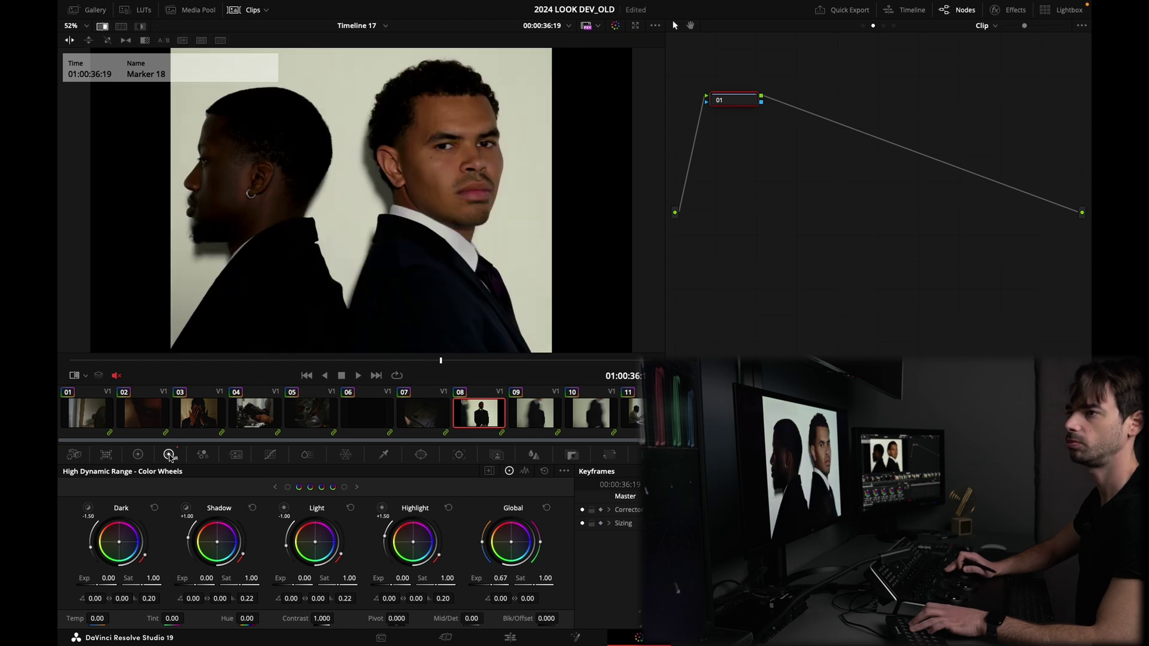
key(ctrl+w)
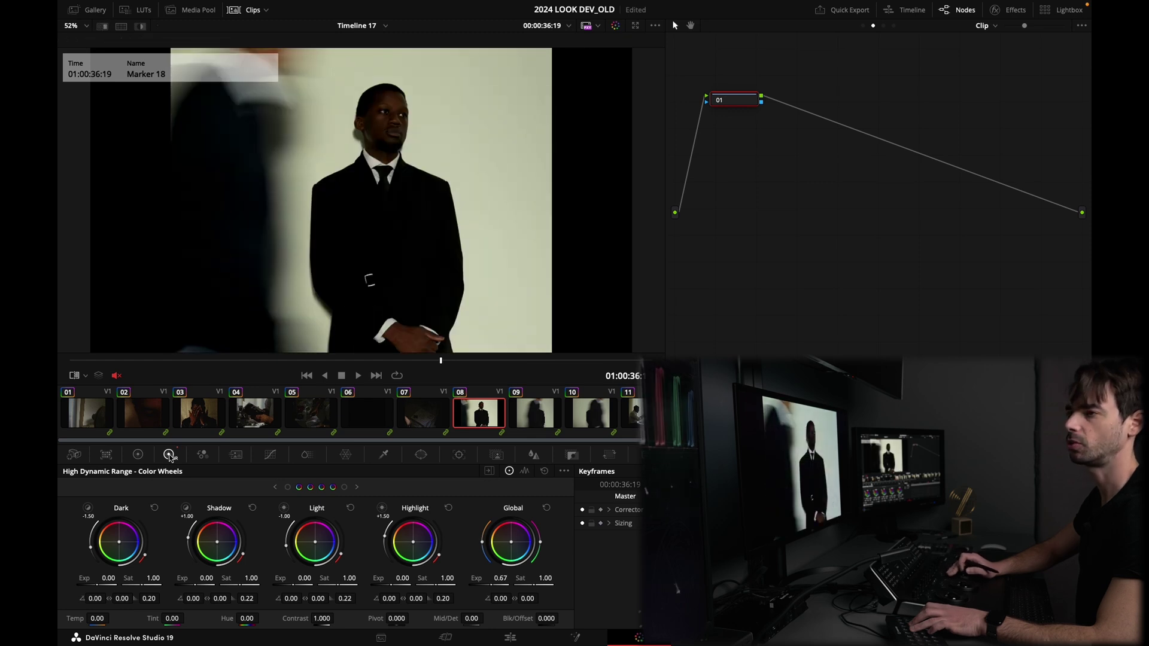
key(super+w)
key(super+w)
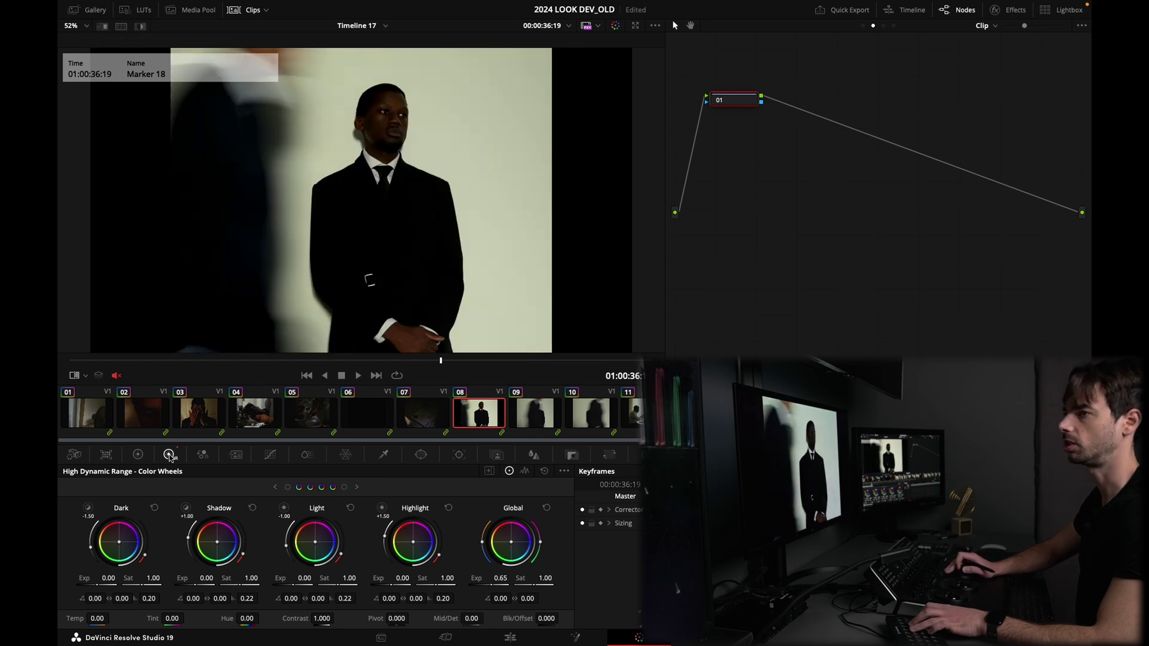
key(super+w)
key(super+w)
key(super+w)
key(ctrl+w)
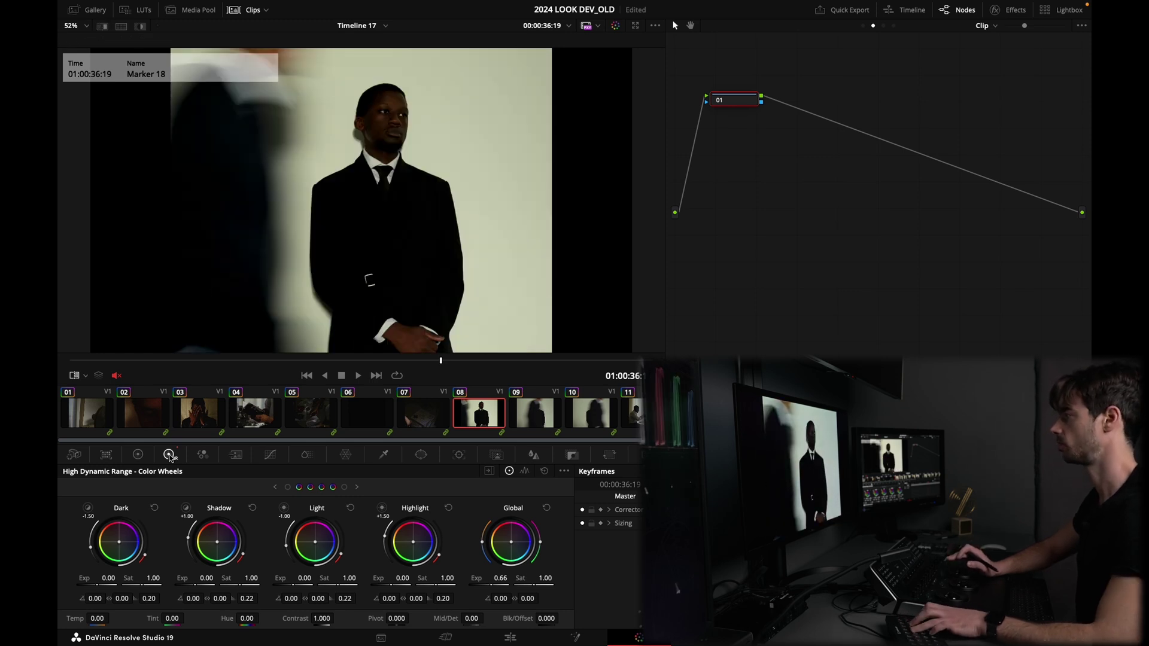
Switch repeatedly between the Marker 18 shot and the reference still to examine how exposure and color balance match
key(ctrl+w)
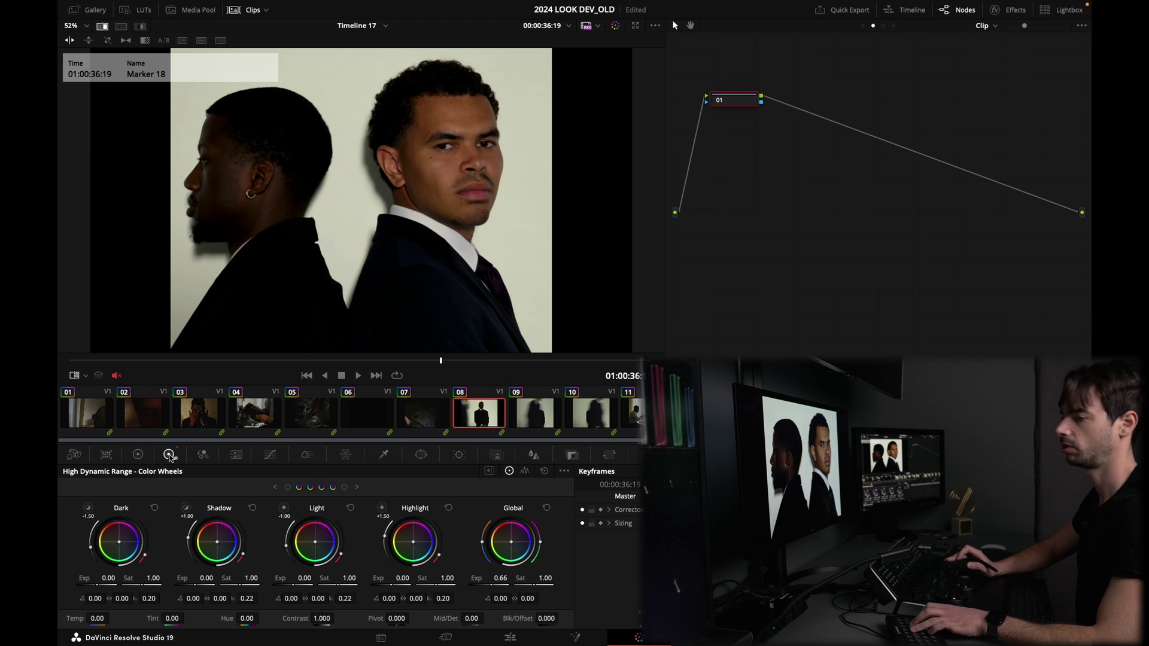
key(ctrl+w)
key(ctrl+w)
key(ctrl+w)
key(ctrl+w)
key(ctrl+w)
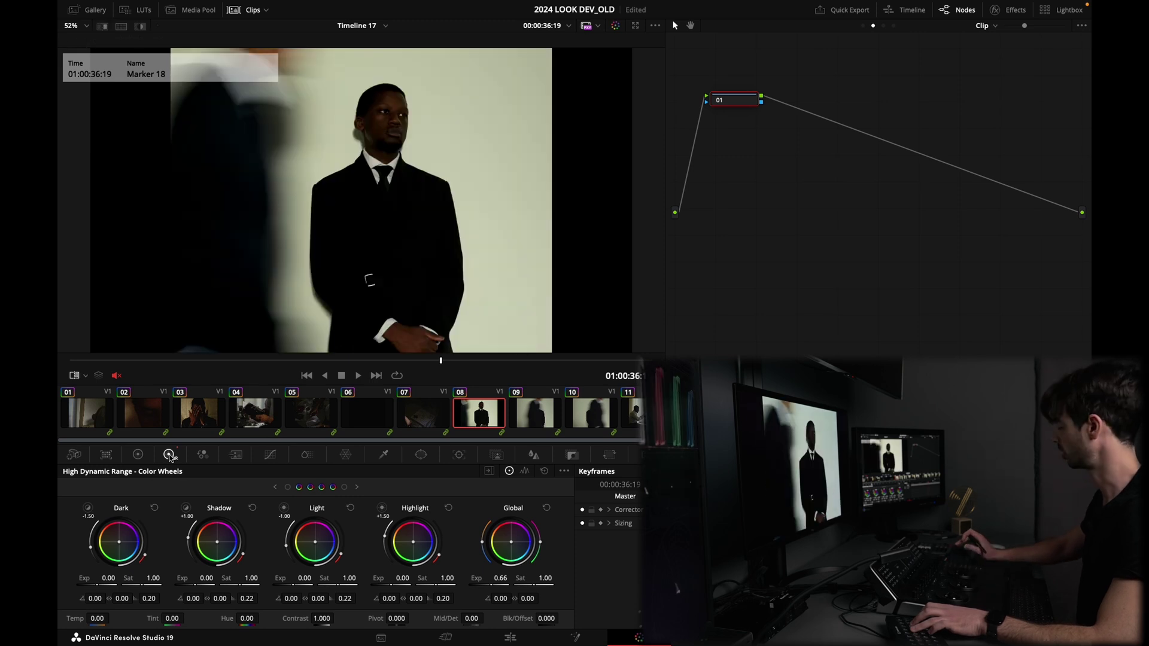
key(ctrl+w)
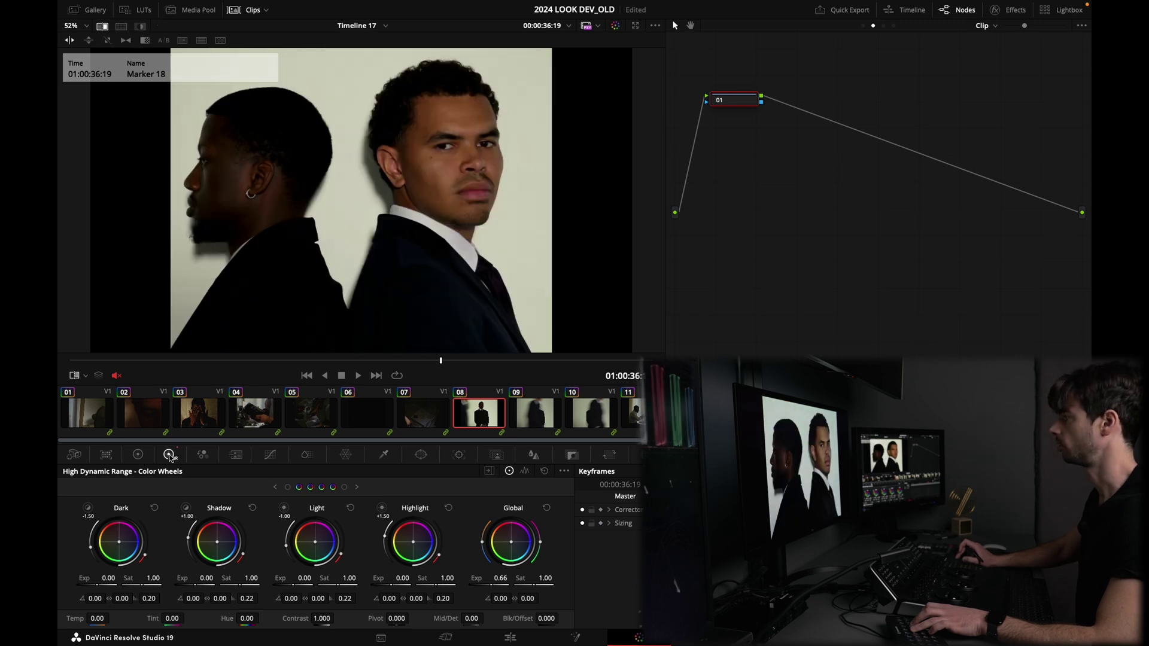
key(ctrl+w)
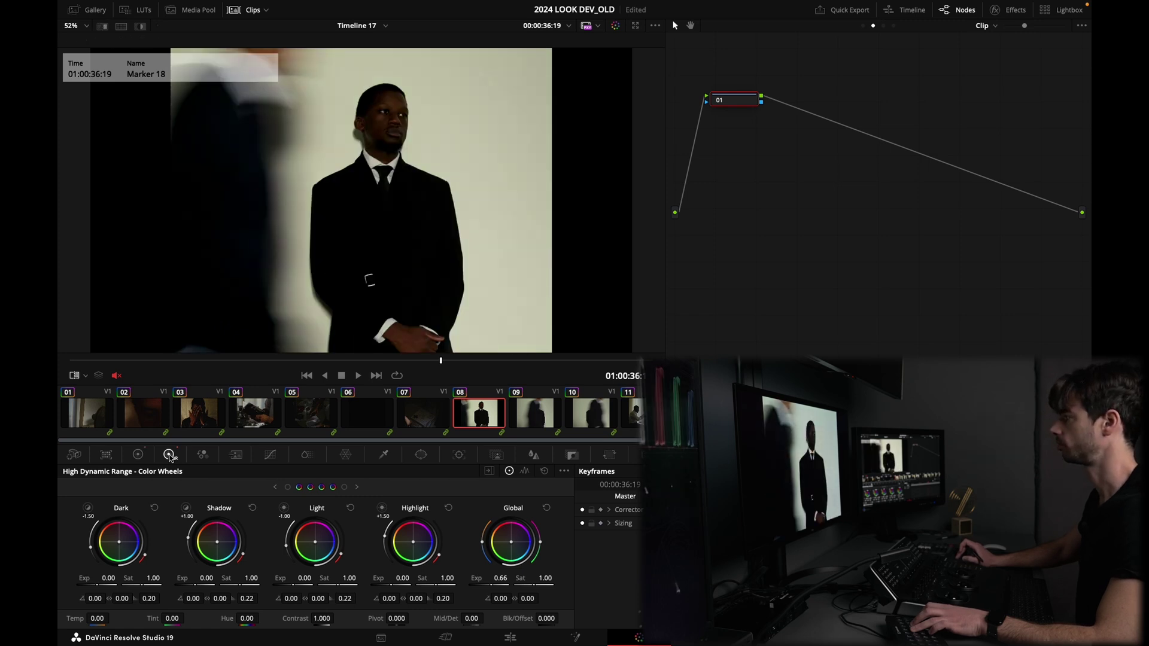
key(ctrl+w)
key(ctrl+w)
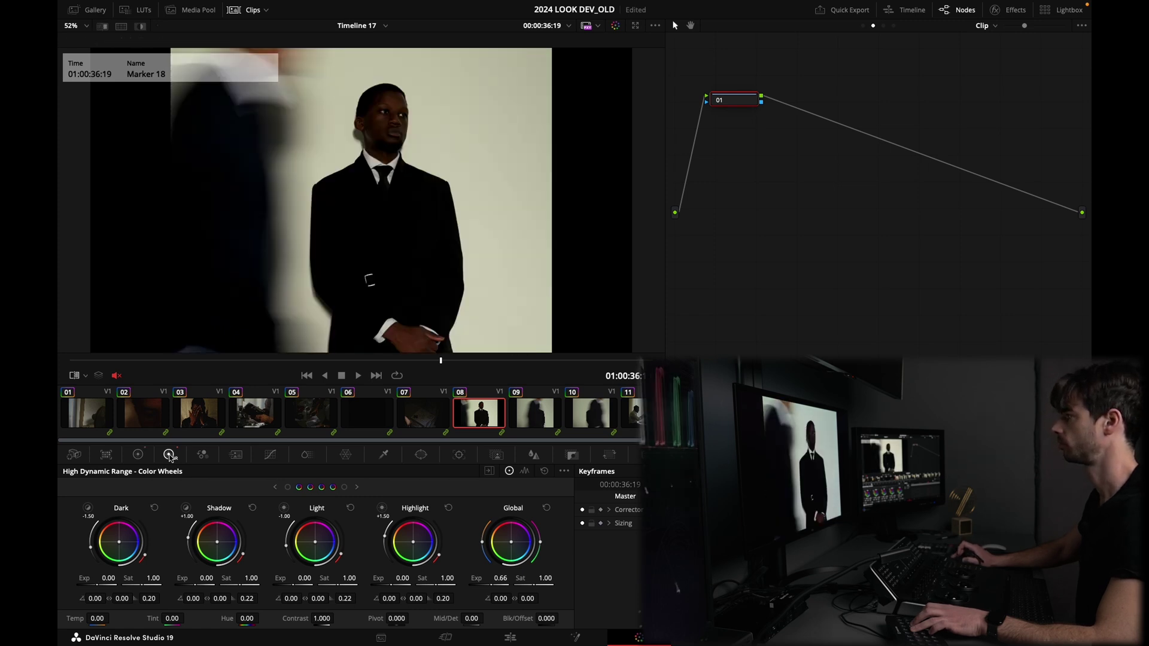
key(ctrl+w)
key(ctrl+w)
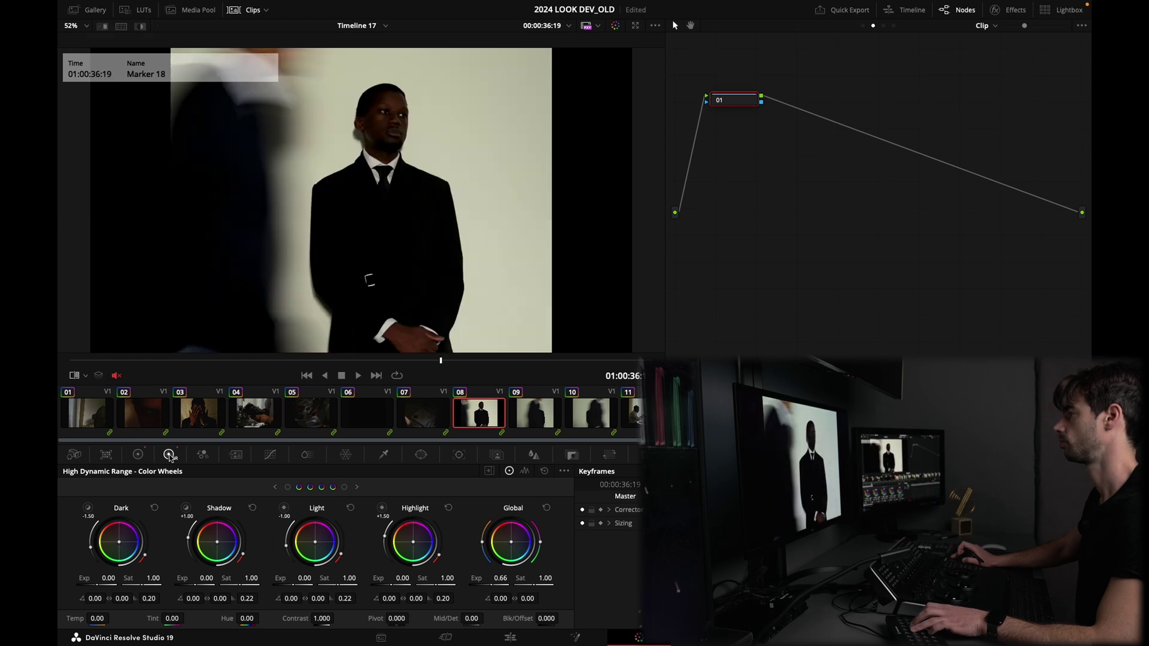
key(ctrl+w)
key(ctrl+w)
key(ctrl+w)
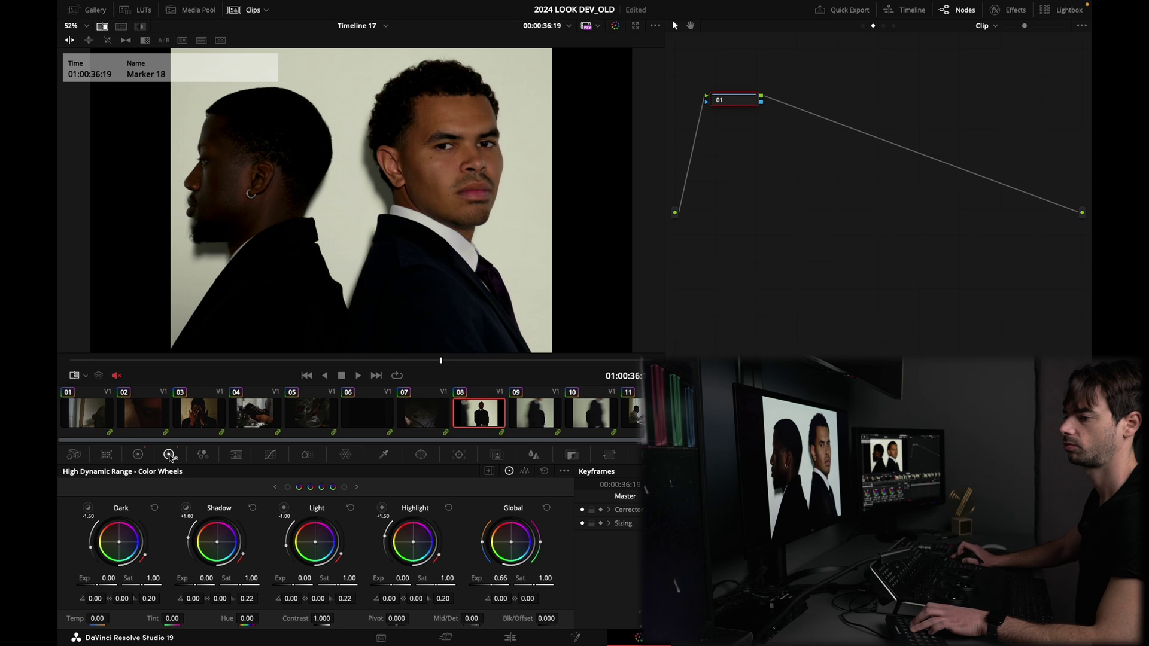
Compare the first and last frames of the Marker 18 shot against the reference still for exposure and skin tone
key(ctrl+w)
key(ctrl+w)
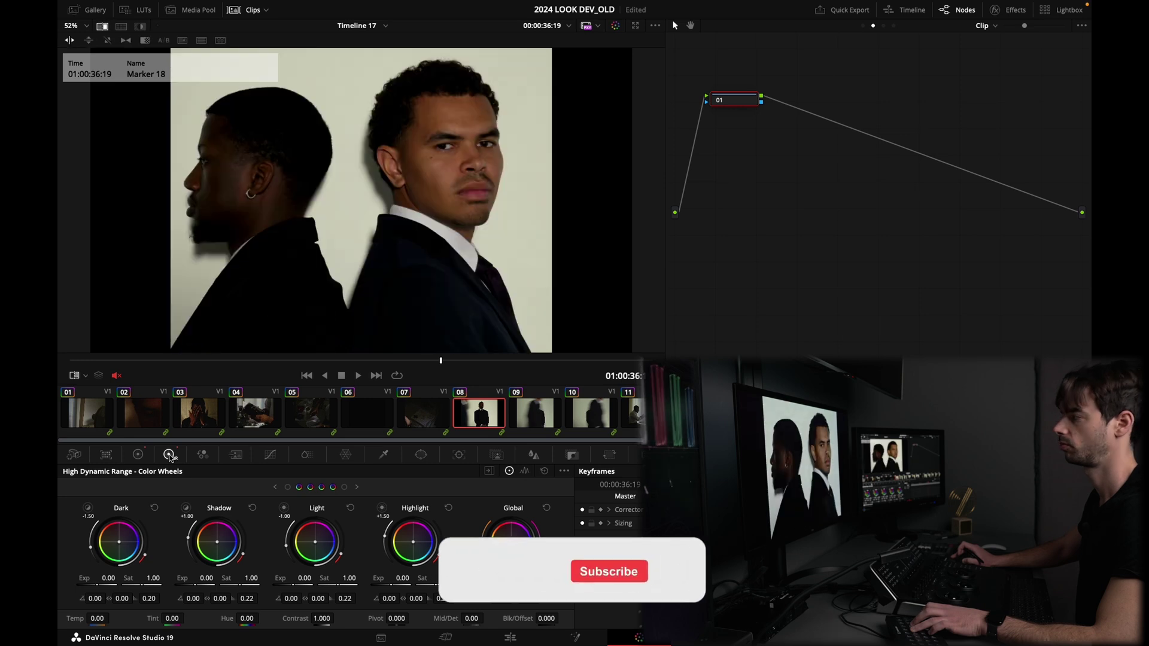
key(ctrl+w)
key(ctrl+w)
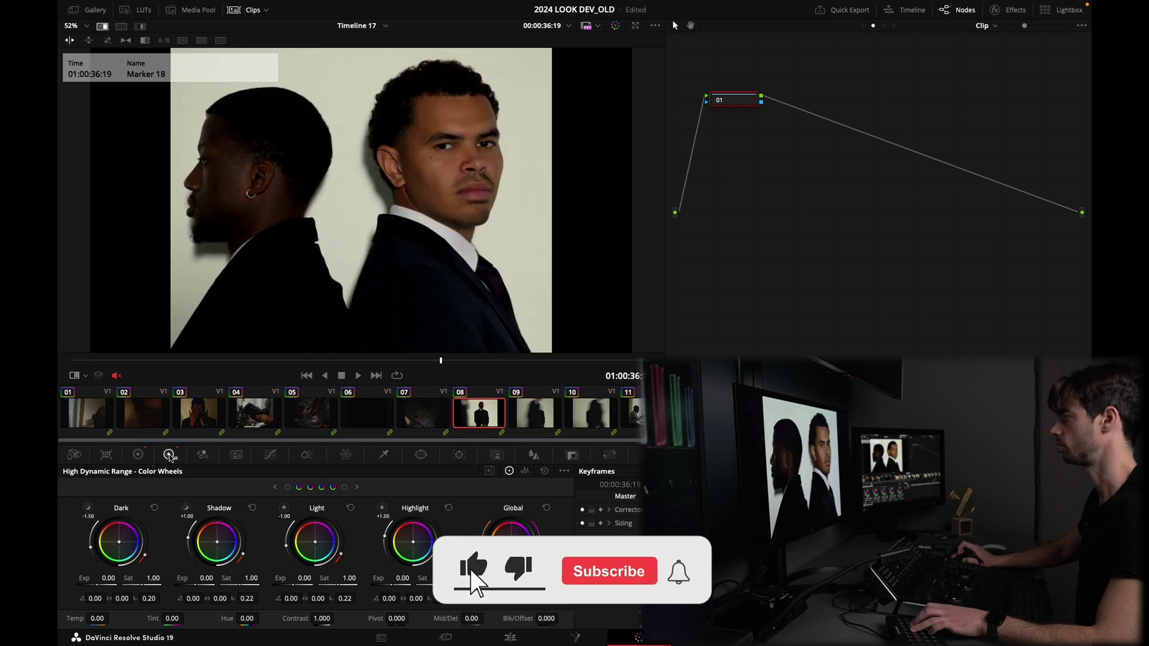
key(ctrl+w)
key(ctrl+w)
key(ctrl+w)
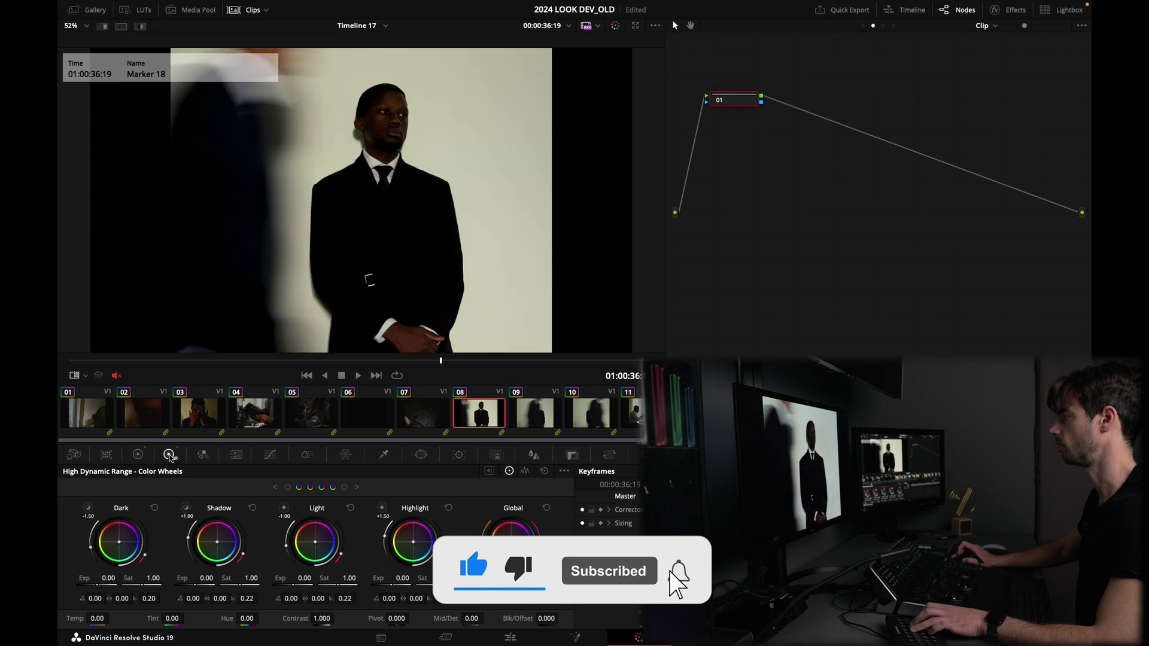
key(apostrophe)
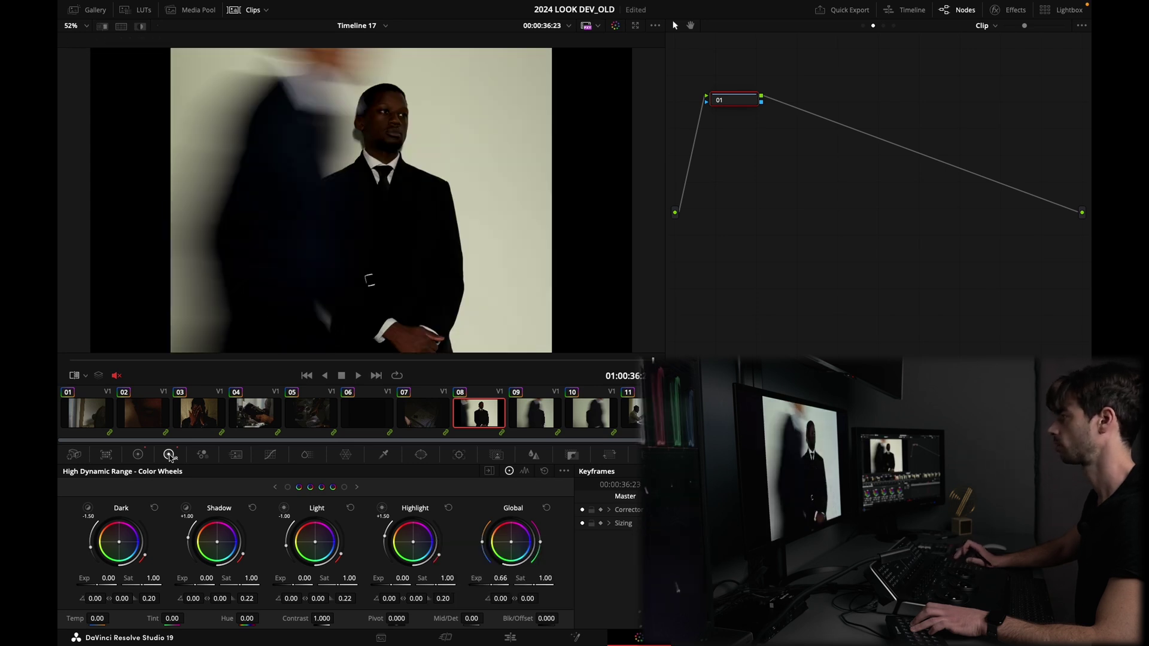
key(semicolon)
key(ctrl+w)
key(ctrl+w)
key(ctrl+w)
key(ctrl+w)
Go to the Marker 9 shot and compare it against the reference still
key(Up)
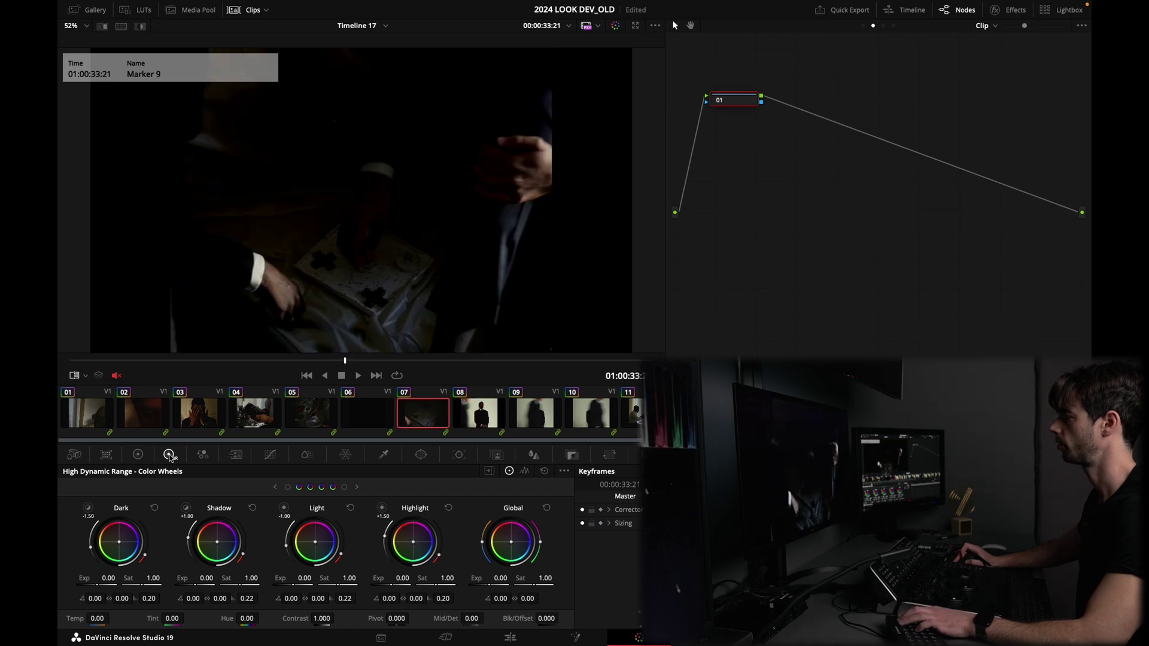
key(ctrl+w)
key(ctrl+w)
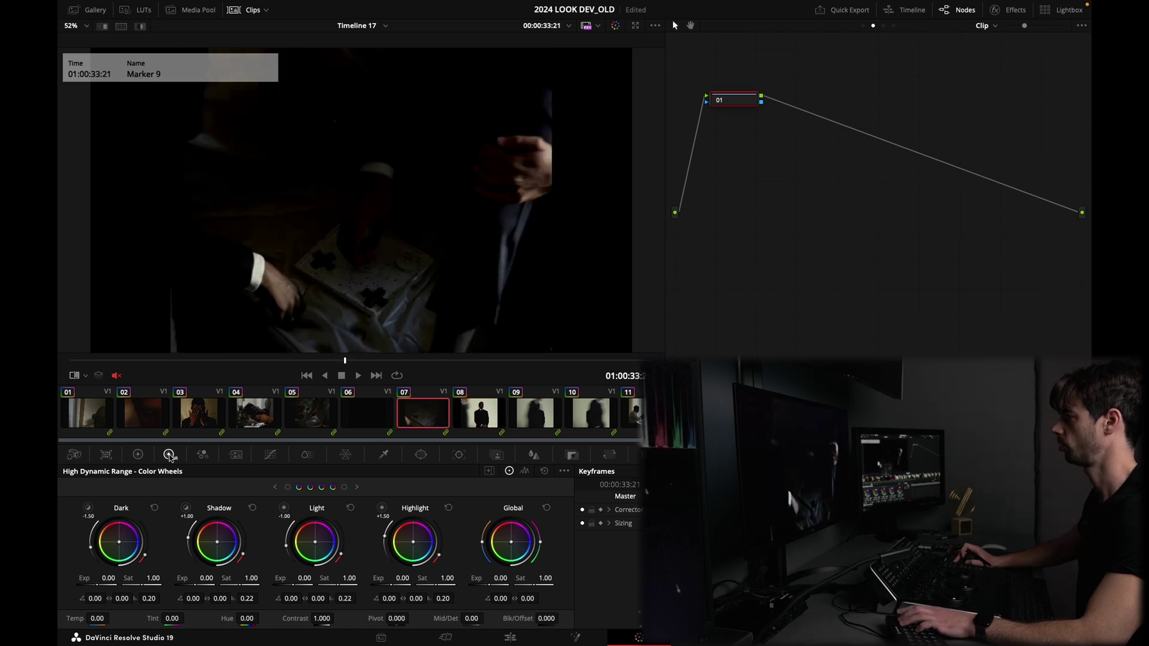
Go to clip 12 at 00:00:43:04 and switch between it and the reference still to examine the color balance
key(shift+Down)
key(shift+Down)
key(shift+Down)
key(shift+Down)
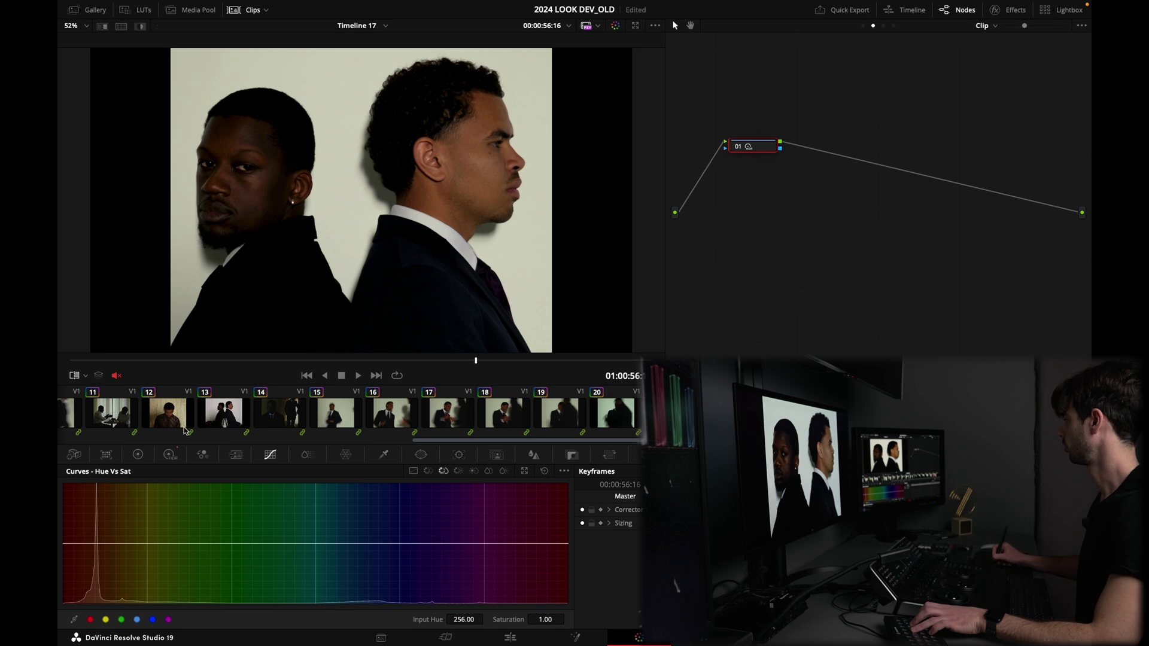
click(185, 430)
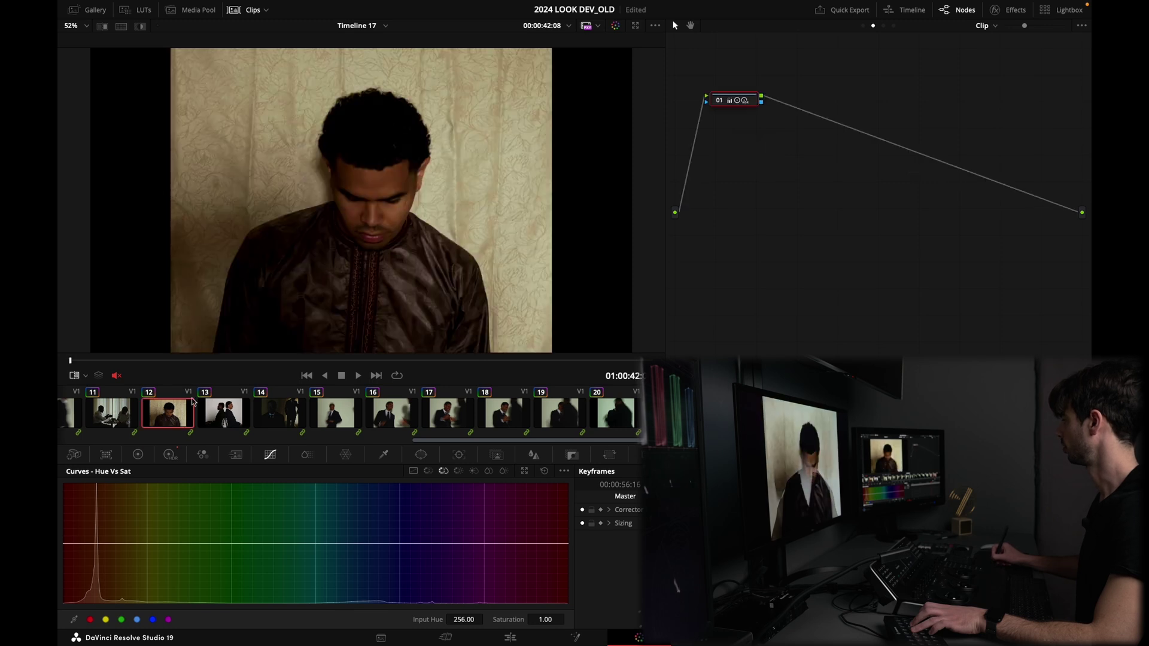
drag(179, 360, 357, 369)
key(super+w)
key(super+w)
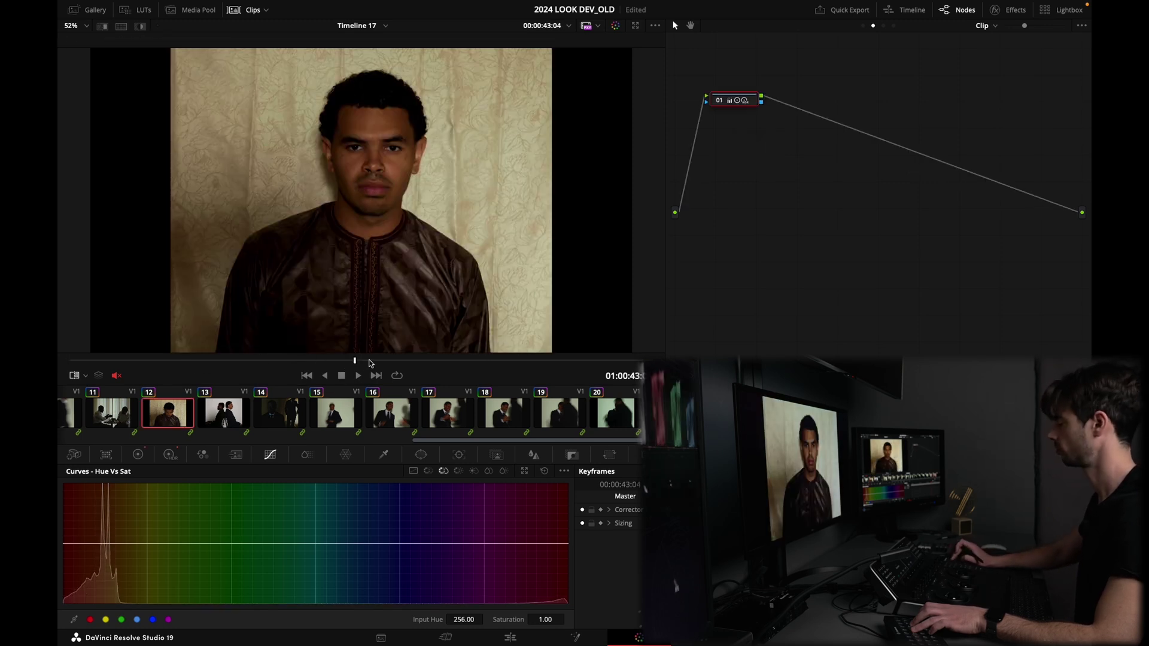
key(ctrl+w)
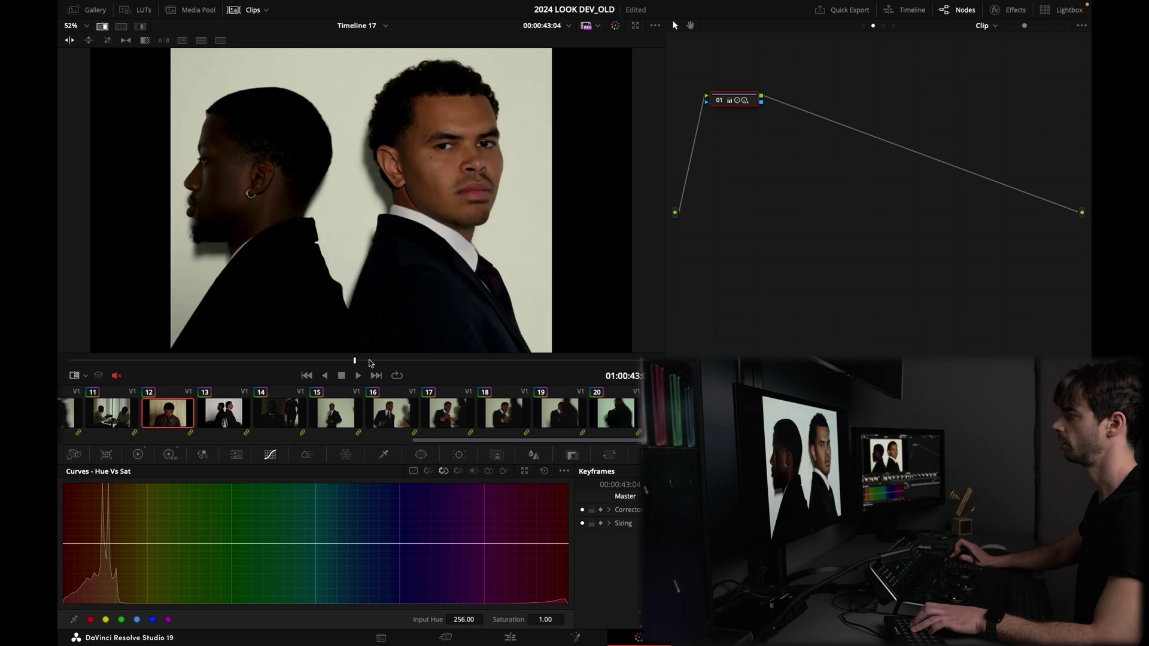
key(ctrl+w)
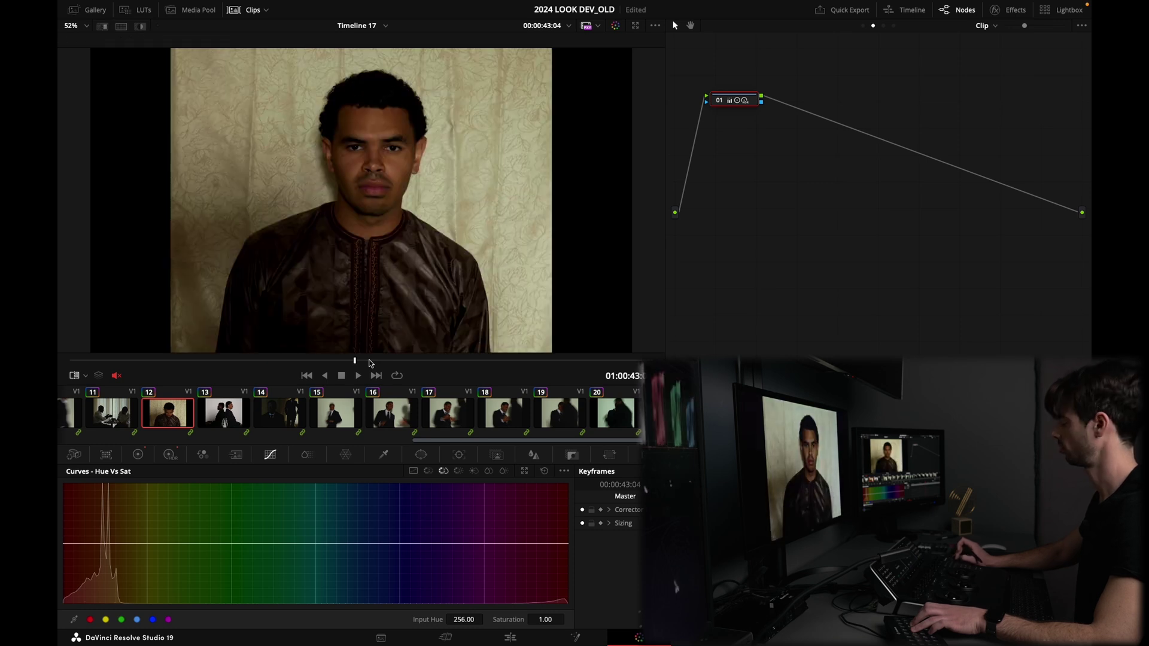
key(ctrl+w)
key(ctrl+w)
key(ctrl+w)
key(ctrl+w)
key(ctrl+w)
key(ctrl+w)
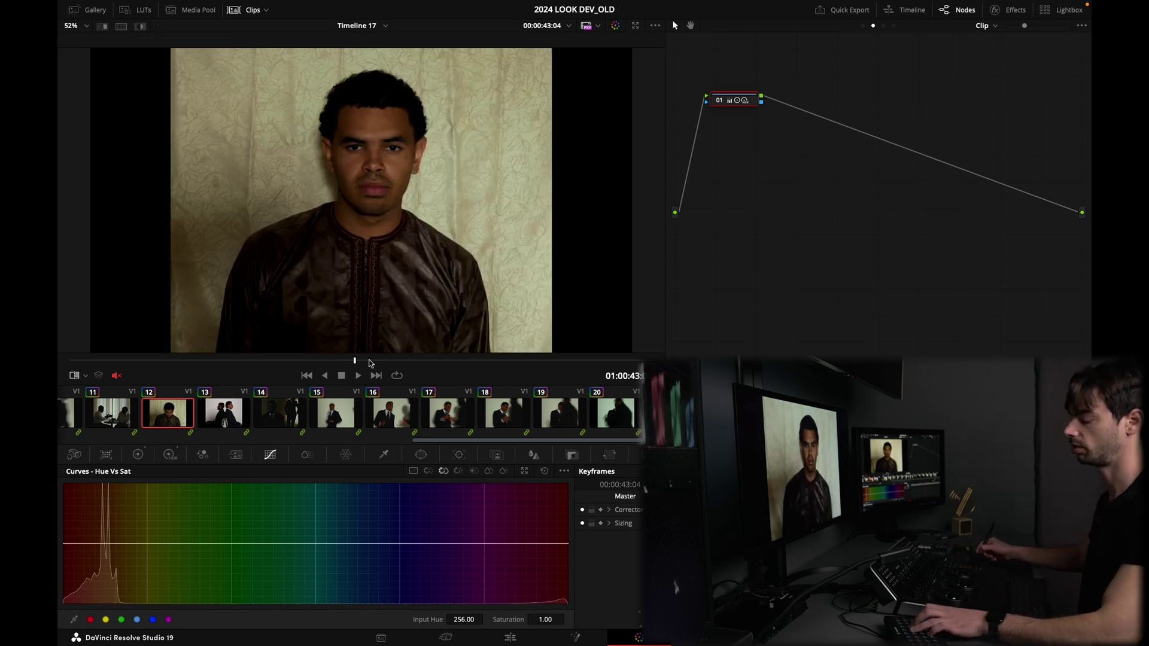
Save the project and raise clip 12's primaries gain to 1.07 on all channels, checking against the reference still
key(ctrl+s)
key(alt+1)
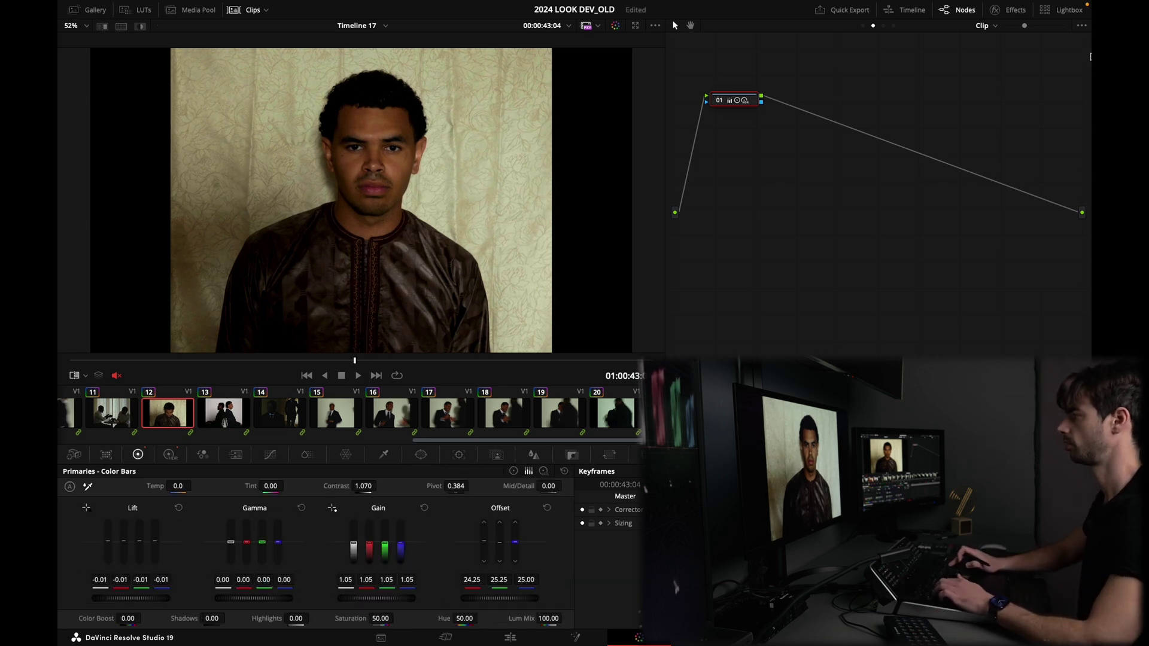
key(ctrl+w)
key(ctrl+w)
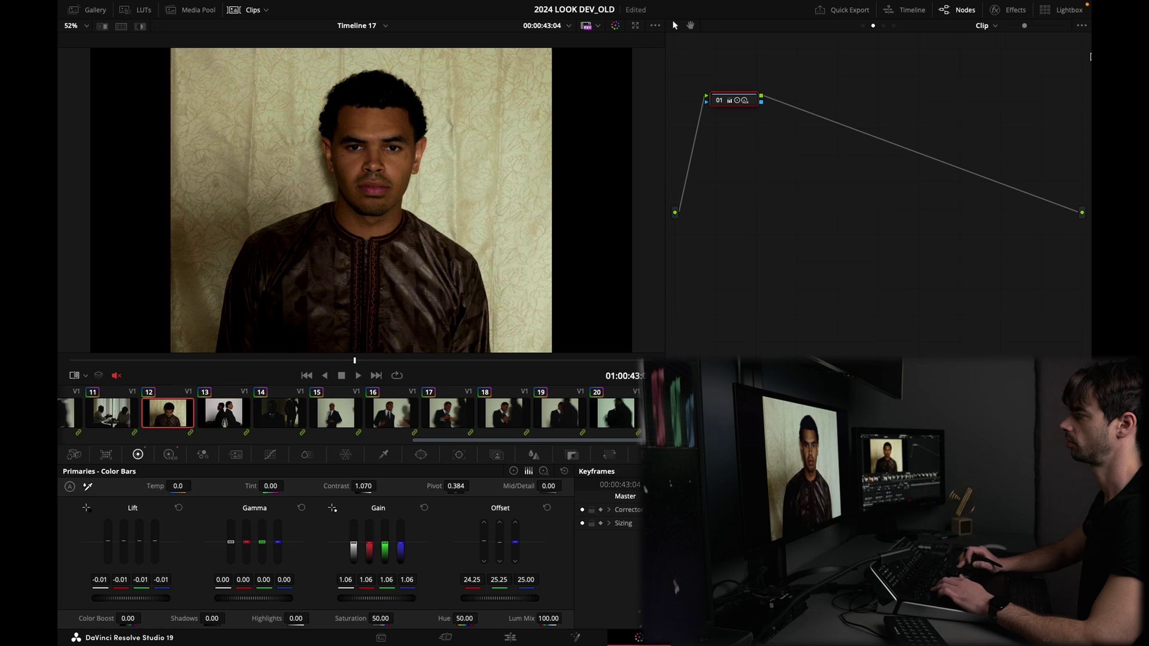
key(ctrl+w)
key(ctrl+w)
key(ctrl+w)
key(ctrl+w)
key(ctrl+w)
key(ctrl+w)
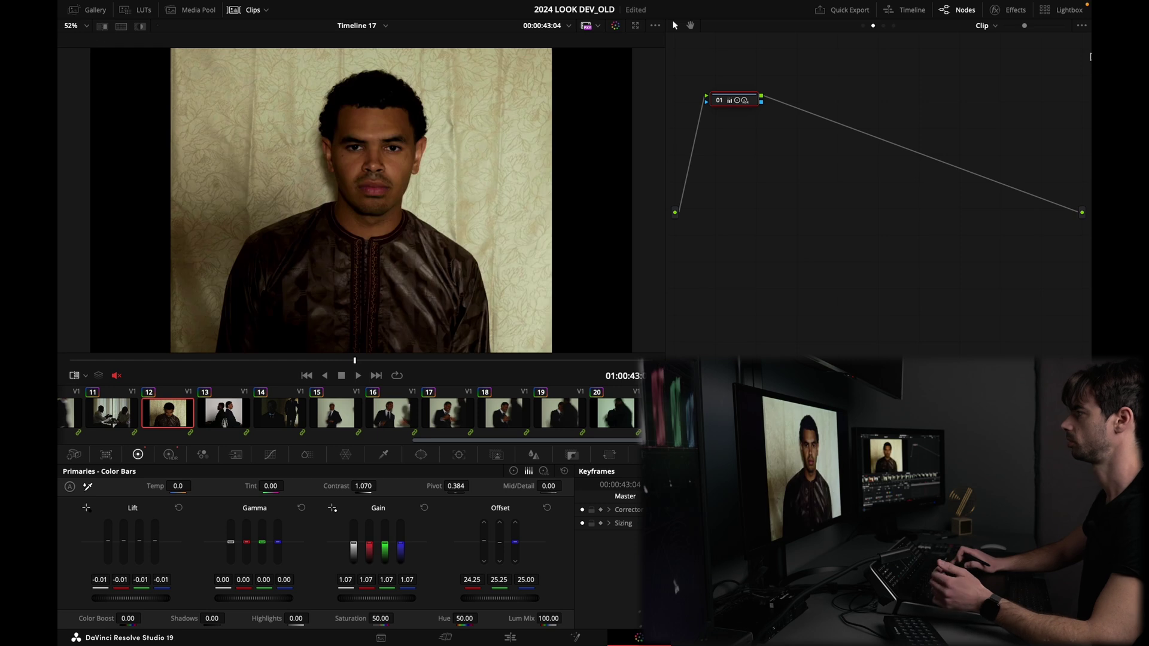
key(ctrl+w)
key(ctrl+w)
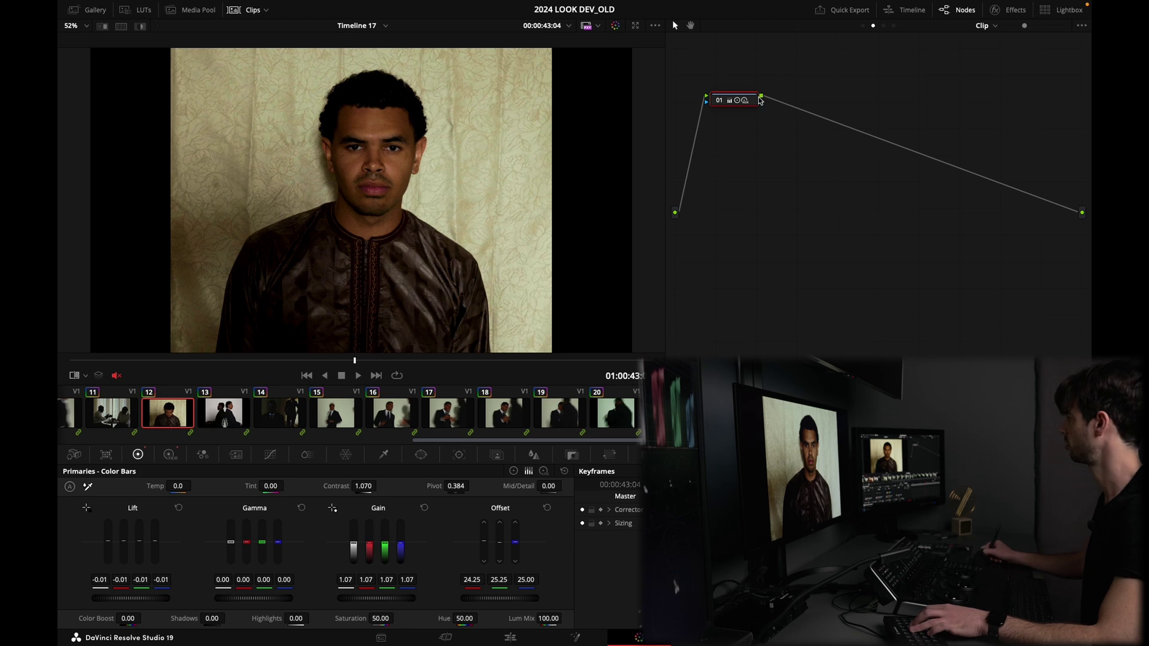
Show the timeline-level nodes and check clip 12 up to Marker 16 with the look nodes toggled
drag(748, 105, 936, 262)
click(896, 26)
key(ctrl+d)
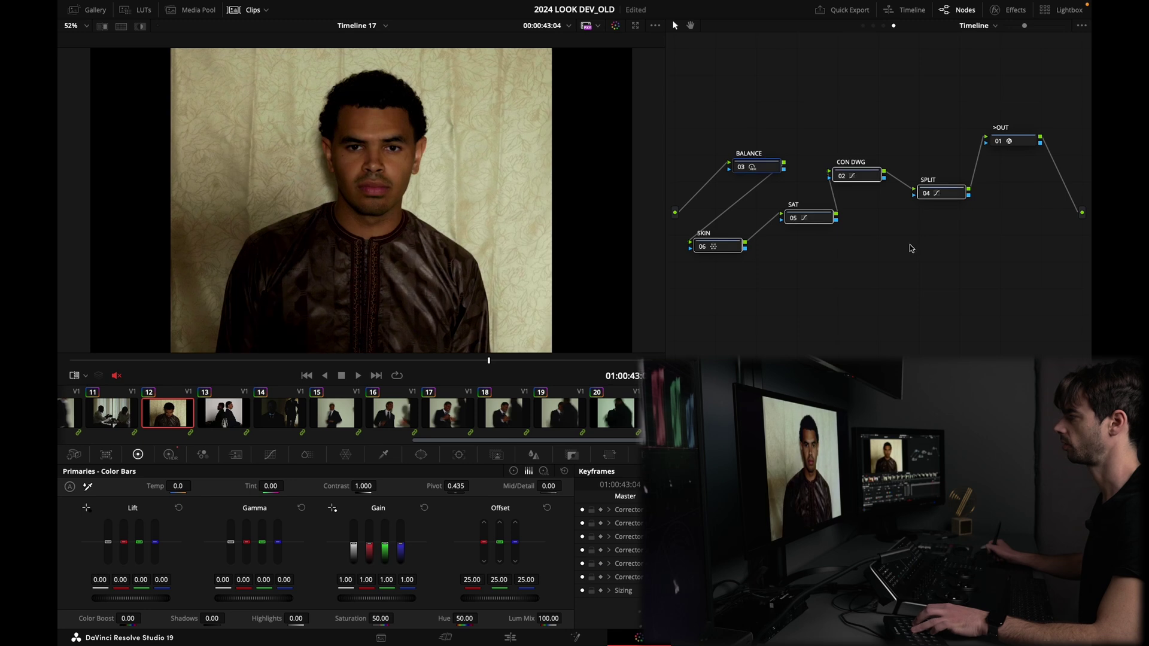
key(Down)
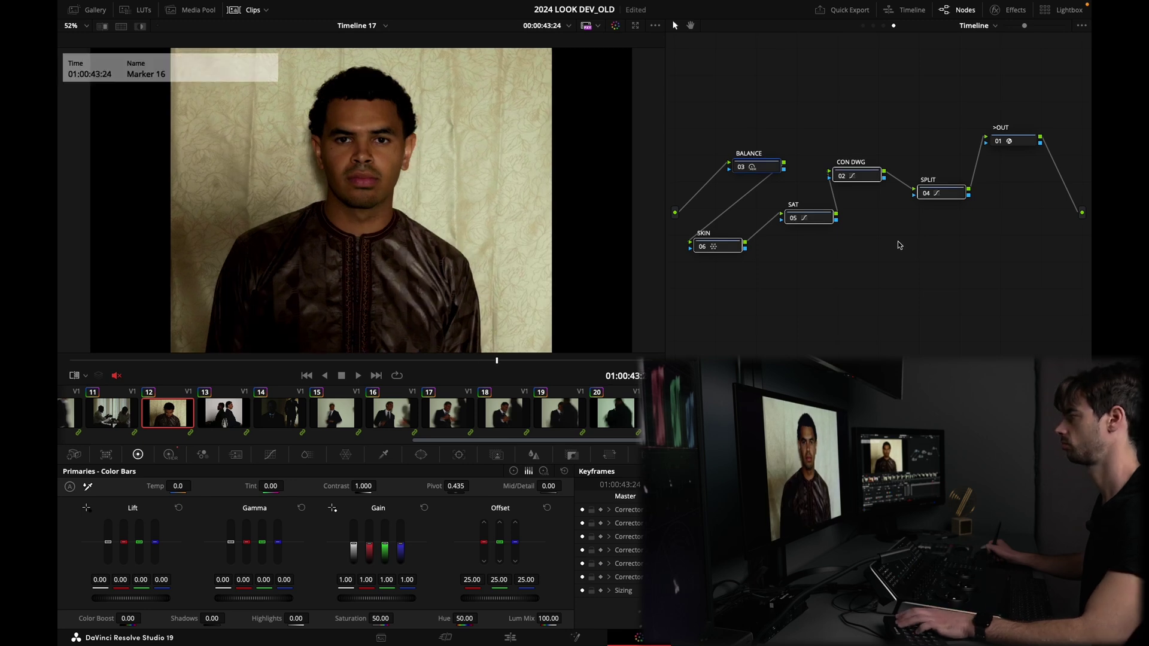
Go to the Marker 17 shot and toggle the timeline look nodes to compare it with and without the look
key(shift+Down)
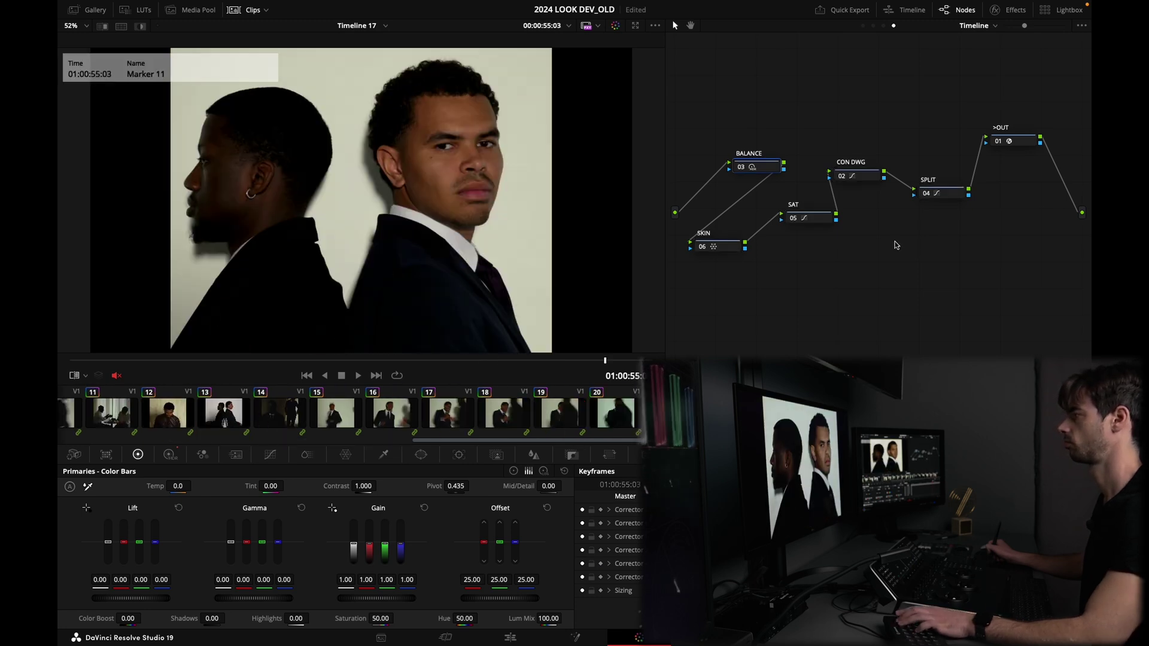
key(shift+Up)
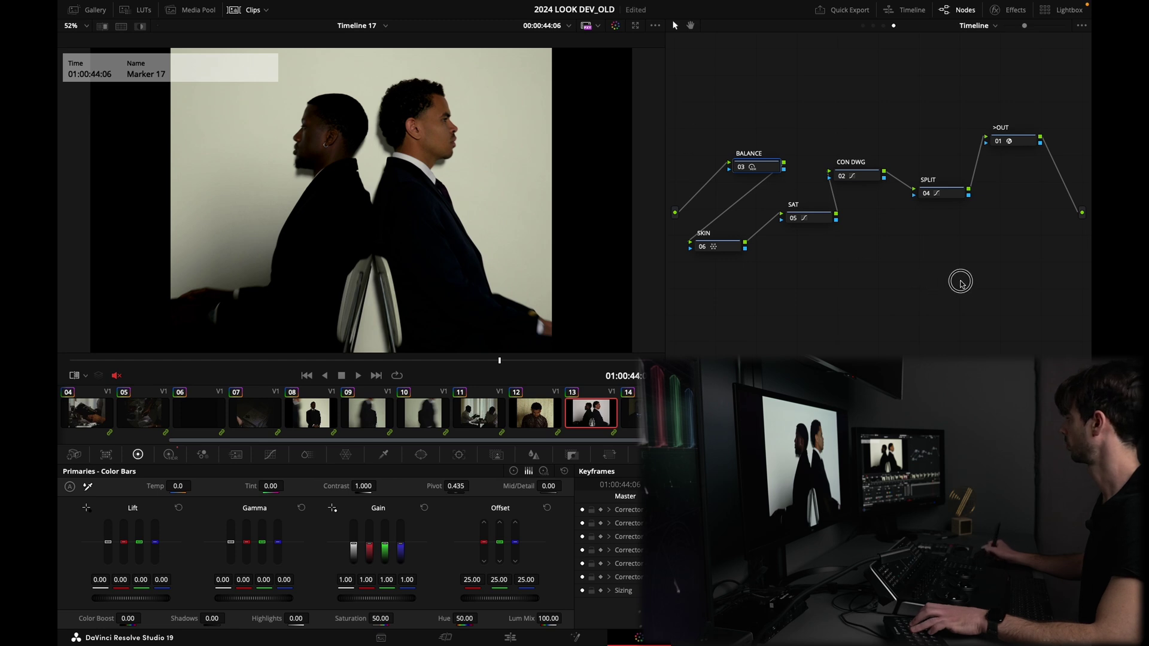
drag(730, 178, 957, 288)
key(ctrl+d)
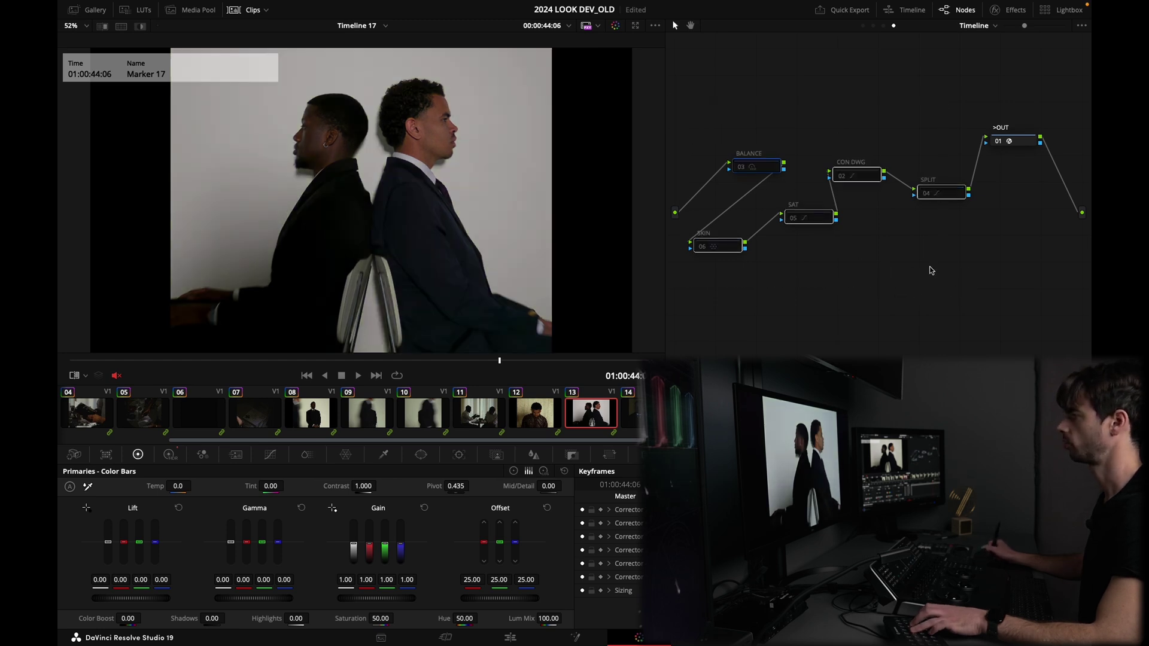
click(875, 28)
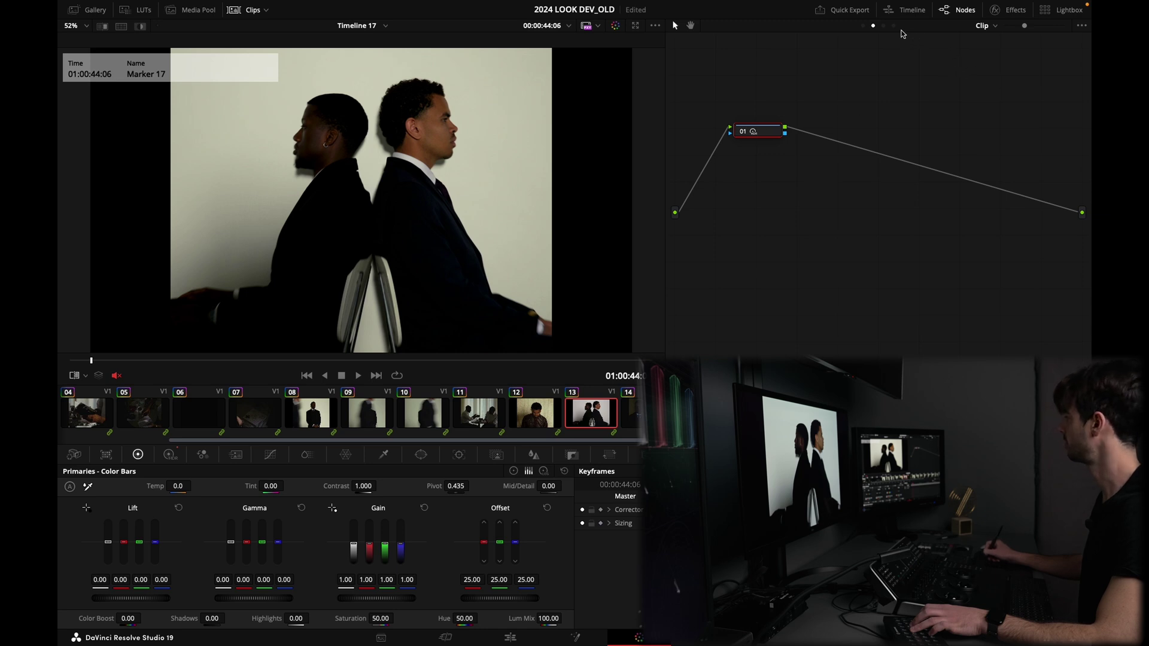
drag(704, 108, 957, 299)
key(super+d)
click(873, 25)
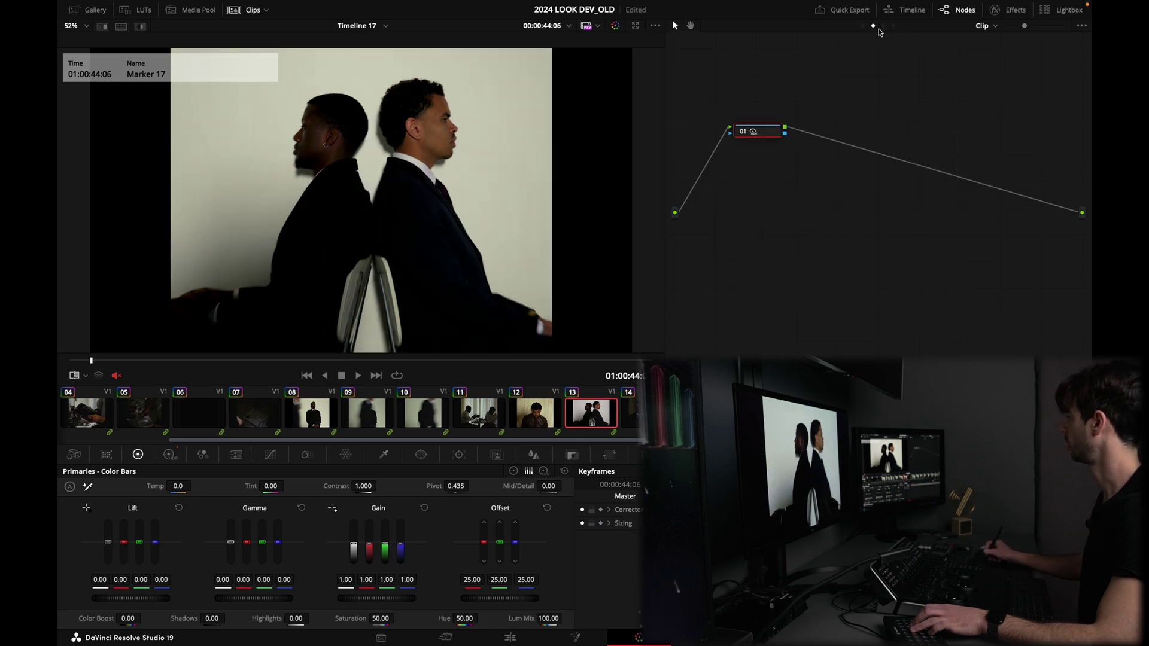
Toggle the clip-level balance node on the Marker 17 and Marker 16 shots to examine what it changes
drag(756, 128, 757, 135)
key(super+d)
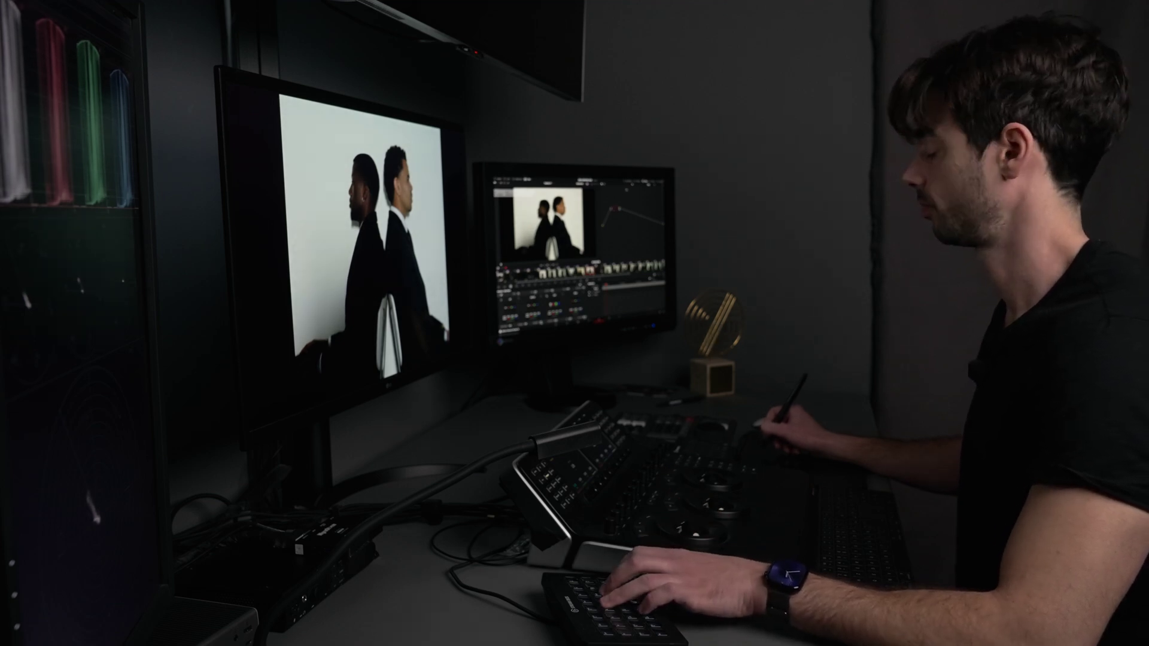
key(Up)
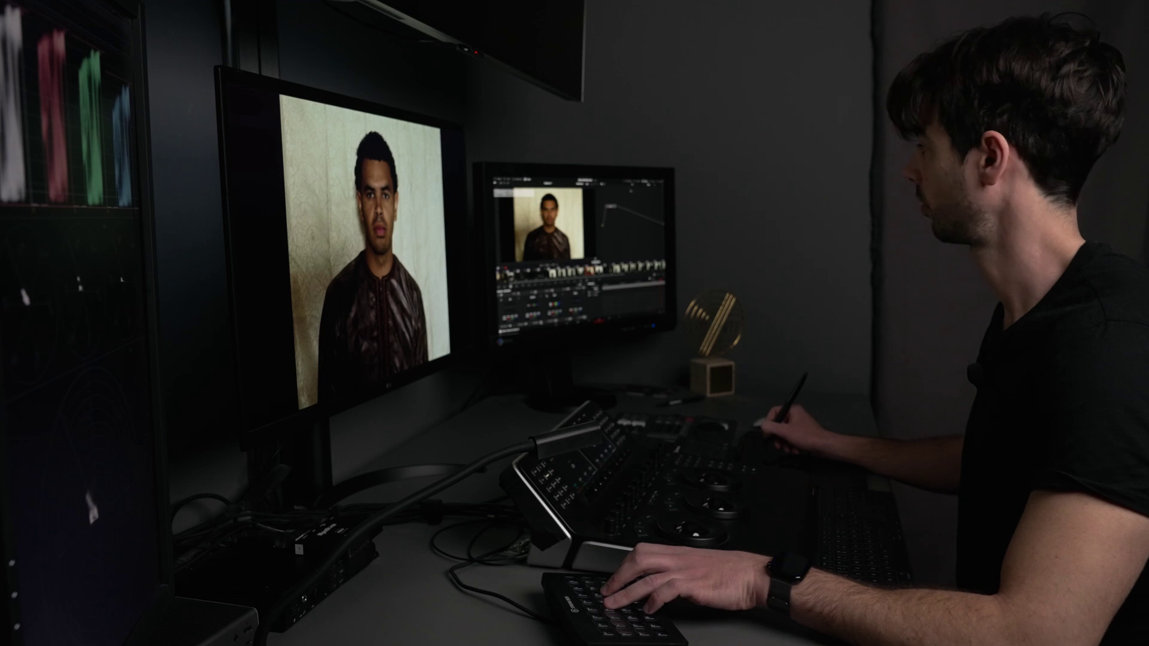
key(ctrl+d)
key(ctrl+d)
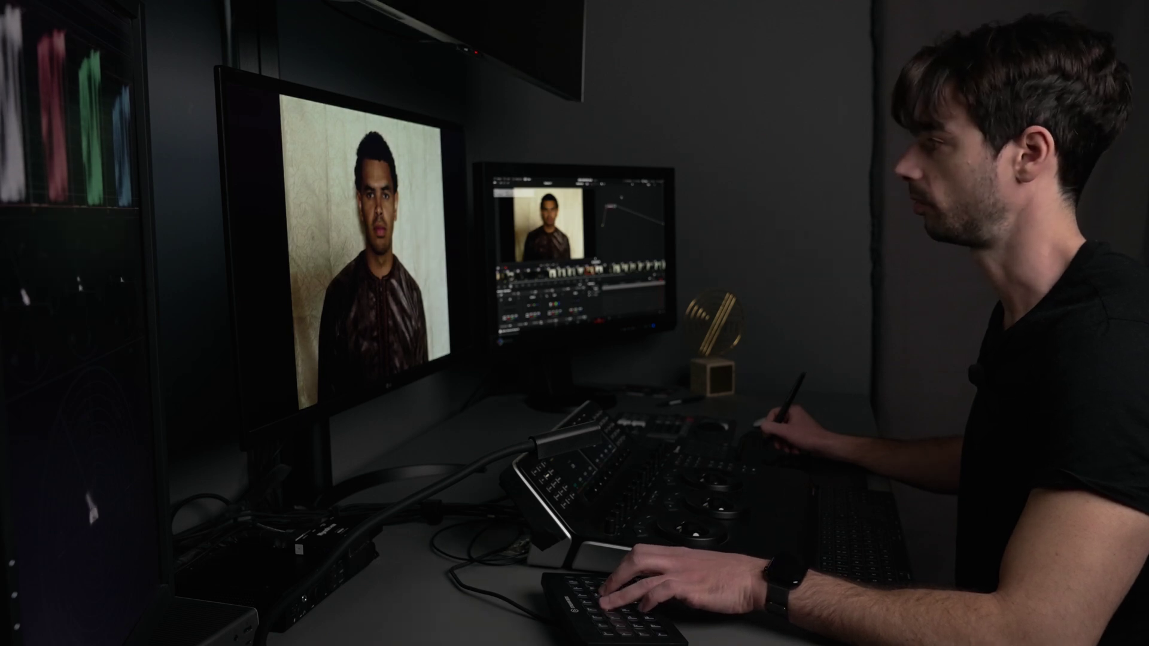
key(ctrl+d)
key(ctrl+d)
key(ctrl+d)
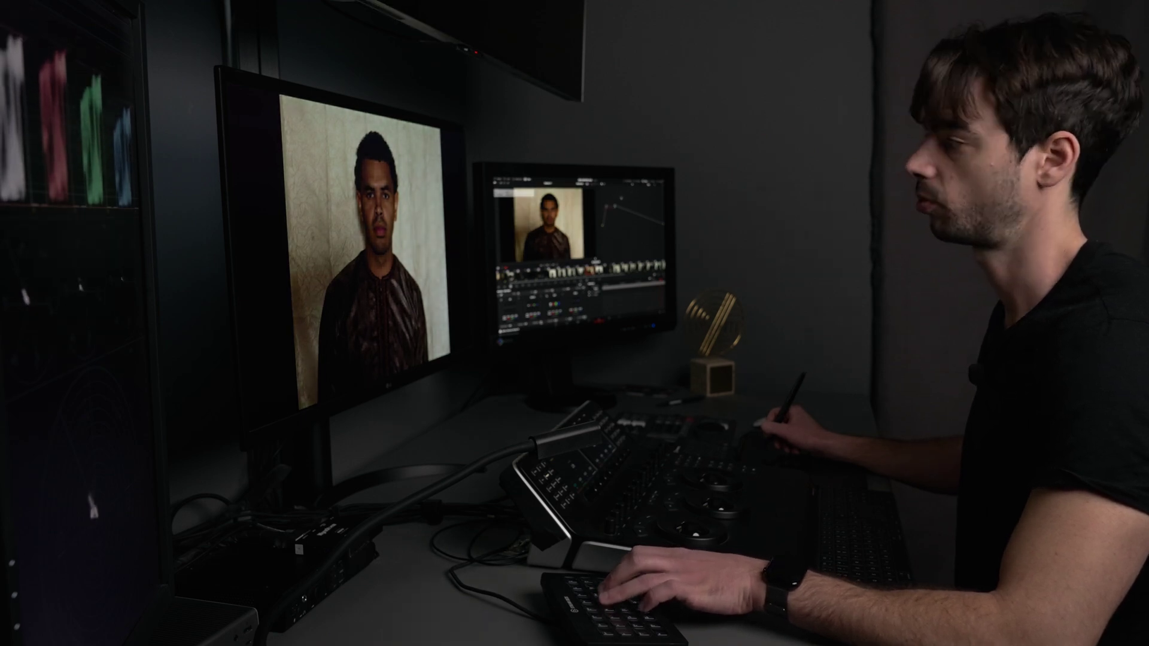
key(ctrl+d)
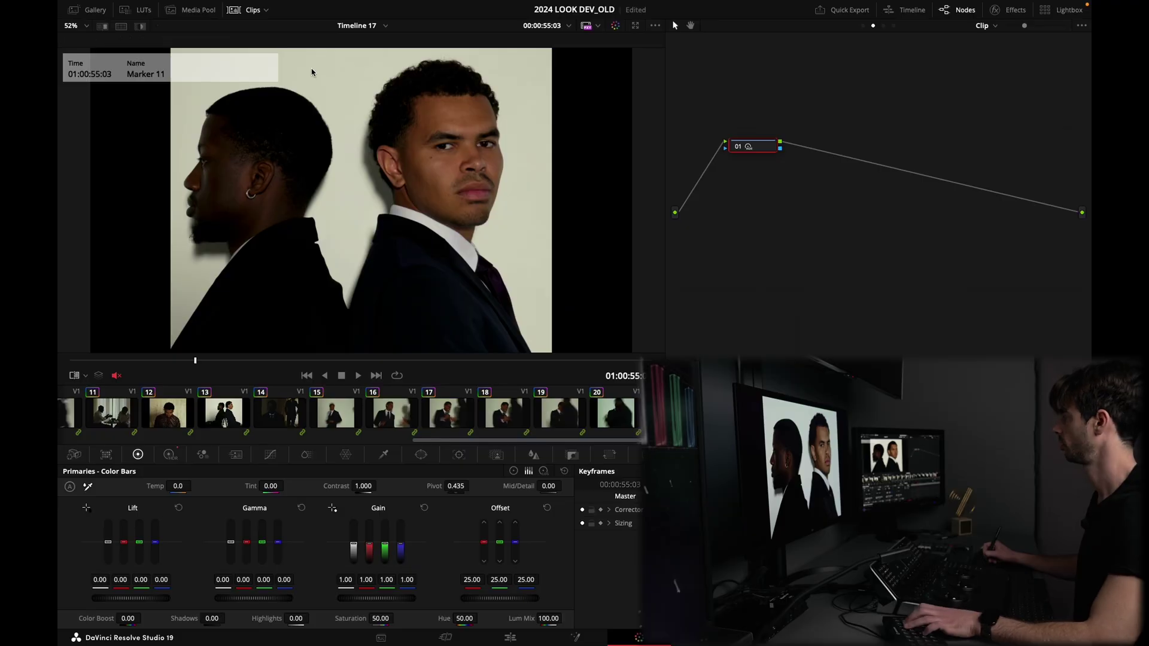
Step between the Marker 11, Marker 16 and Marker 17 shots to compare their balance
key(shift+Up)
key(shift+Up)
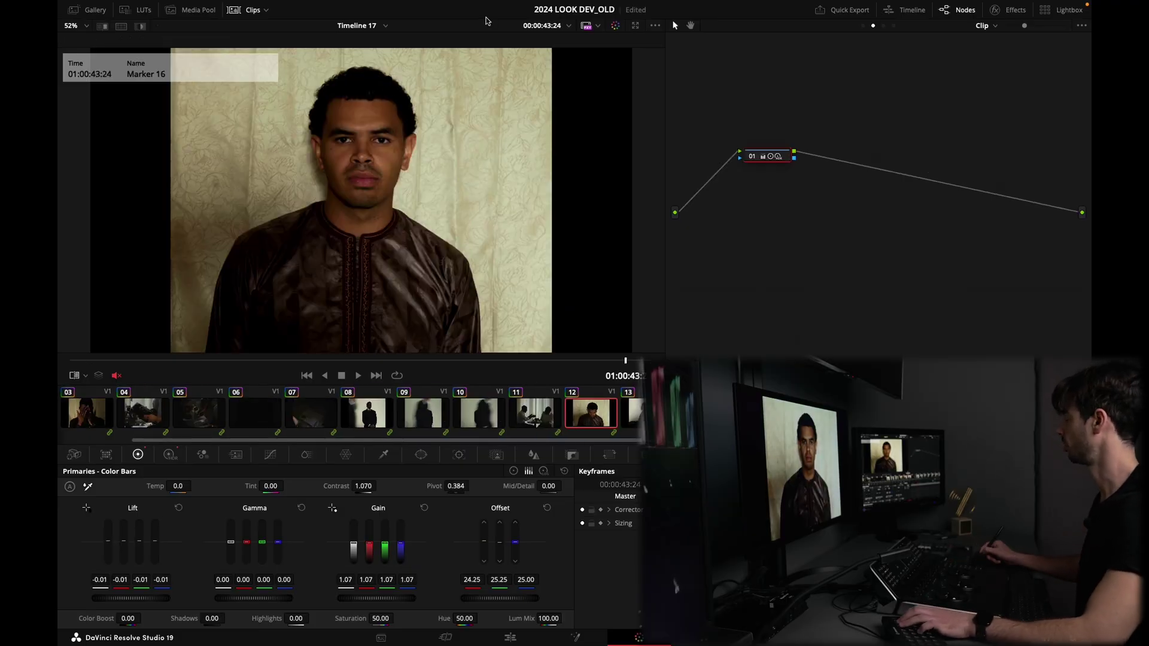
key(shift+Down)
key(shift+Down)
key(shift+Up)
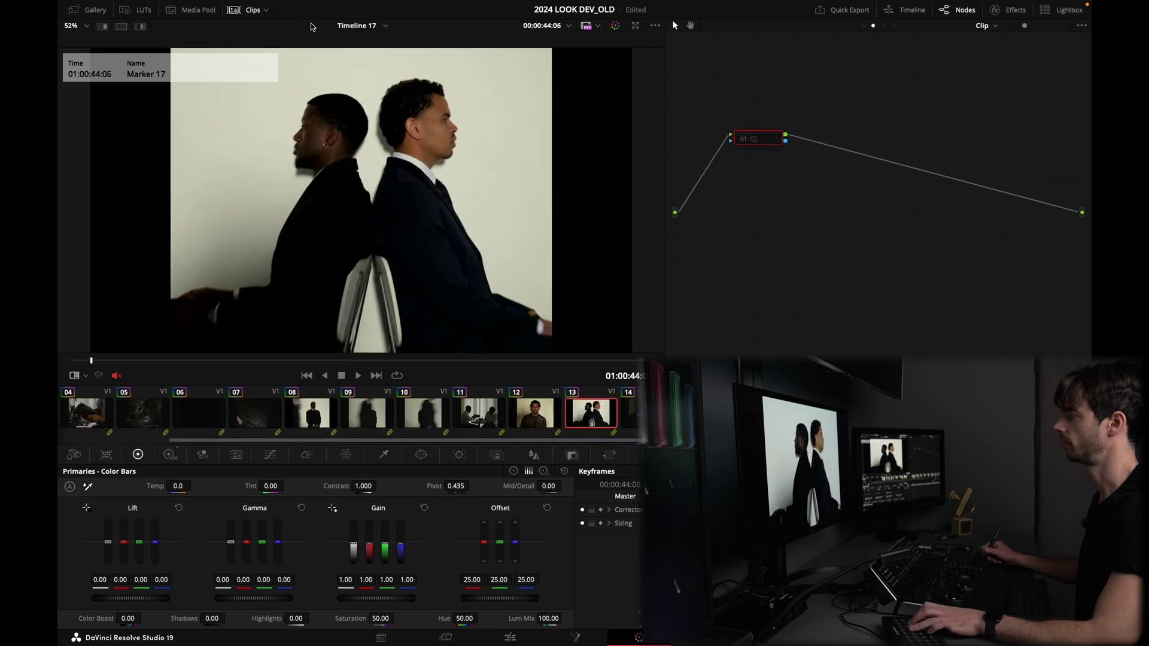
Switch the Marker 17 shot's clip node on and off to check its effect, leaving it enabled
key(super+w)
key(ctrl+w)
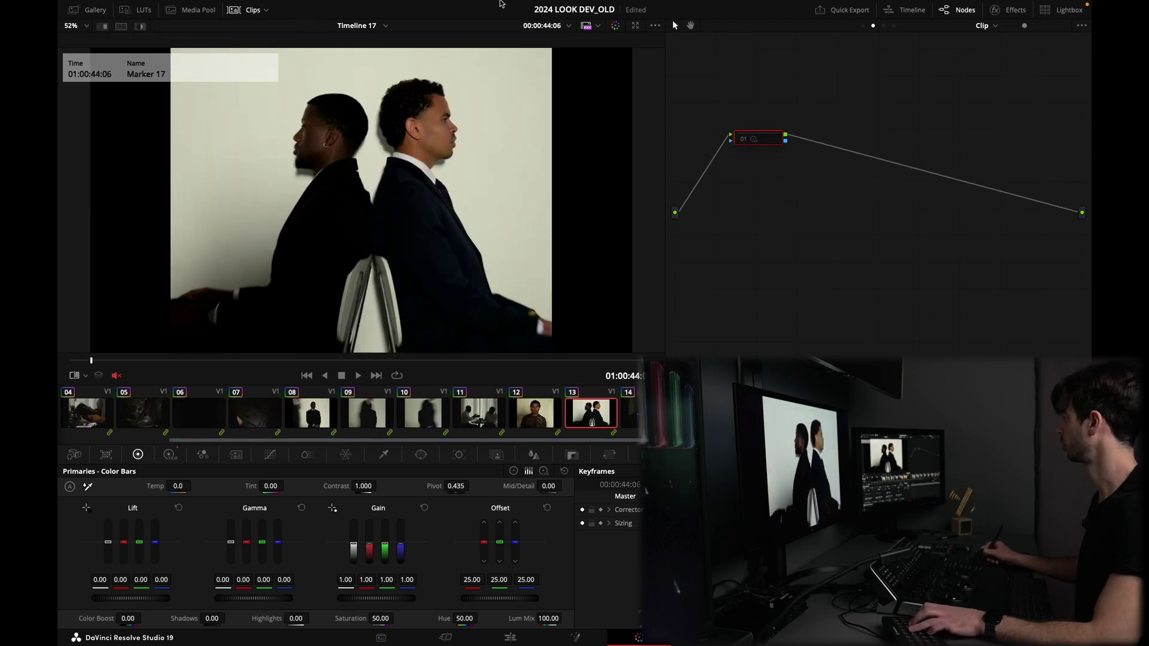
key(ctrl+d)
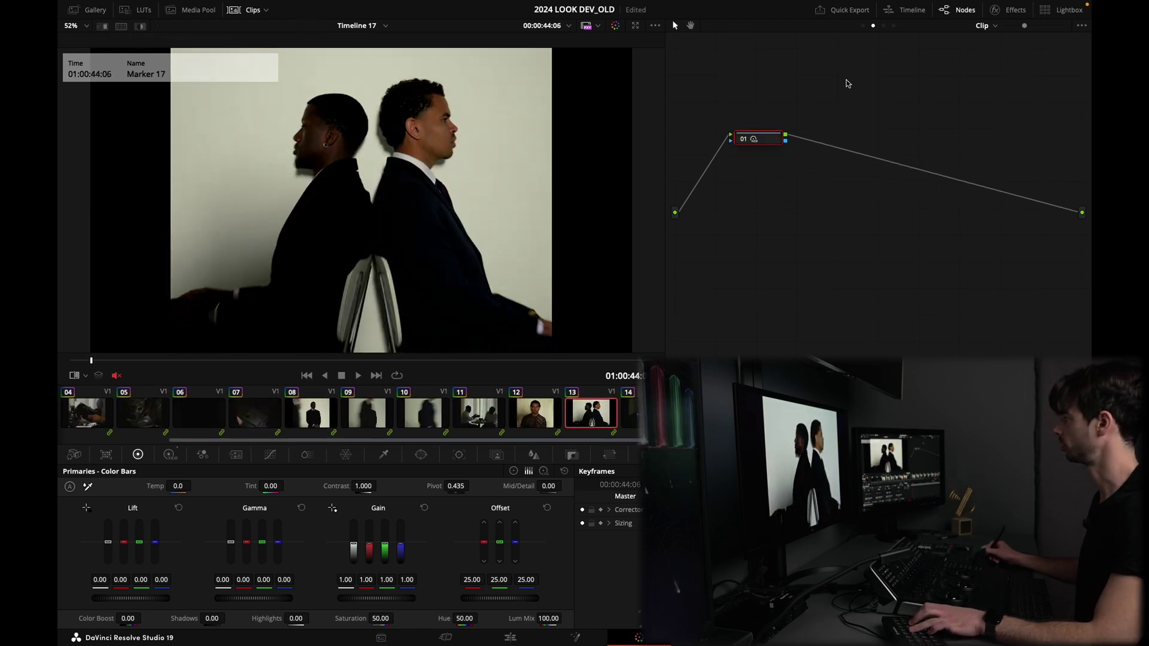
key(ctrl+d)
key(ctrl+d)
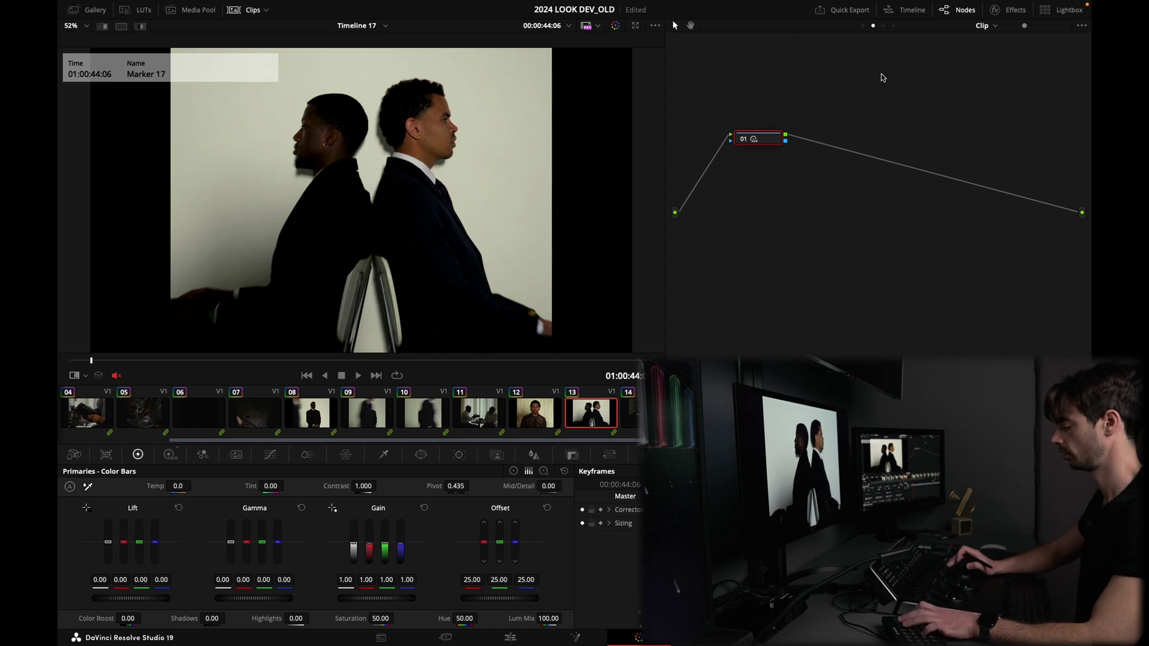
Open the HDR wheels for the Marker 17 shot and compare its exposure with the reference still
click(169, 454)
key(ctrl+w)
key(ctrl+w)
key(ctrl+w)
key(ctrl+w)
key(ctrl+w)
key(ctrl+w)
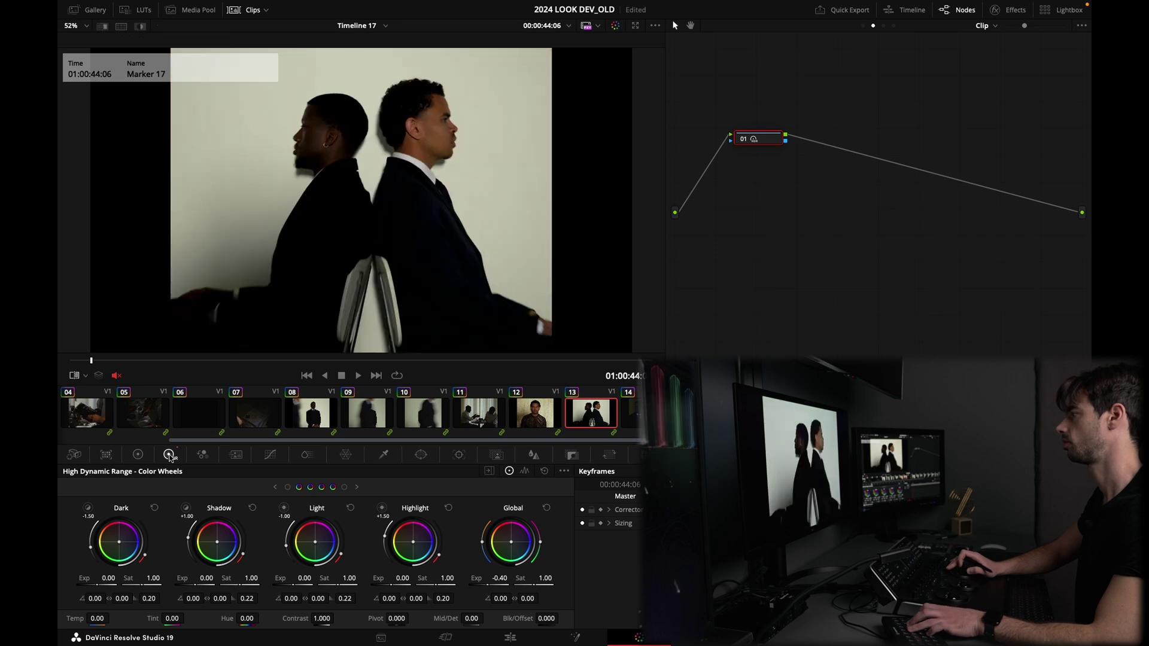
key(ctrl+w)
key(ctrl+w)
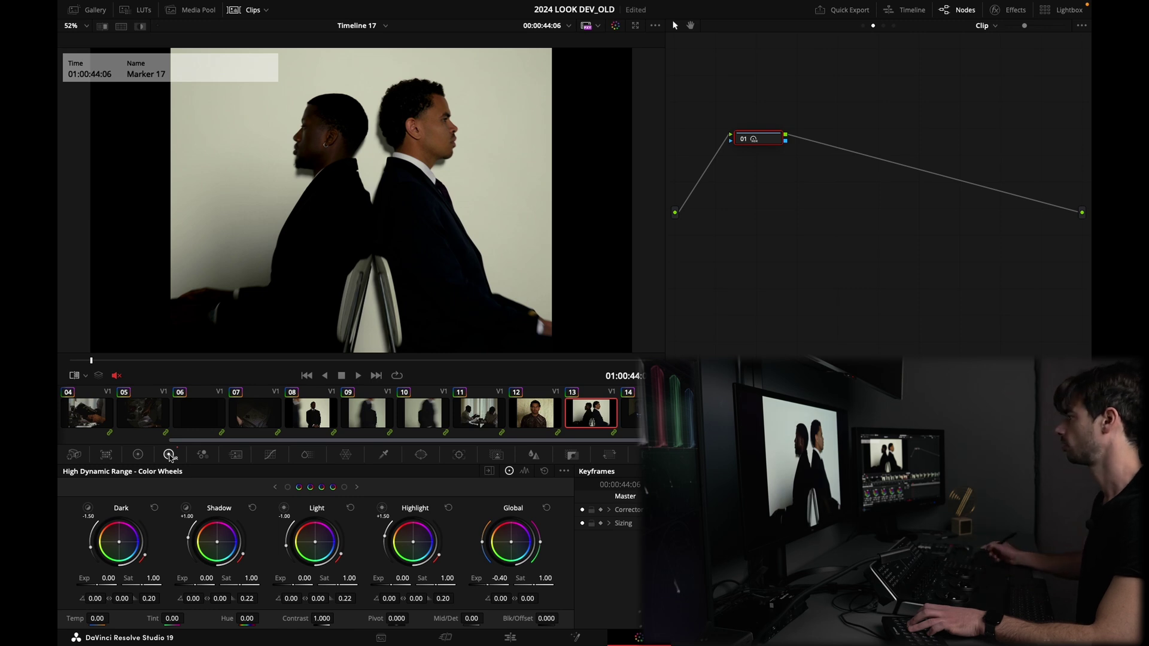
Warm the Marker 17 shot with the HDR Global wheel, setting its angle to 60.13 and strength to 0.02, while comparing with the reference still
key(ctrl+w)
key(ctrl+w)
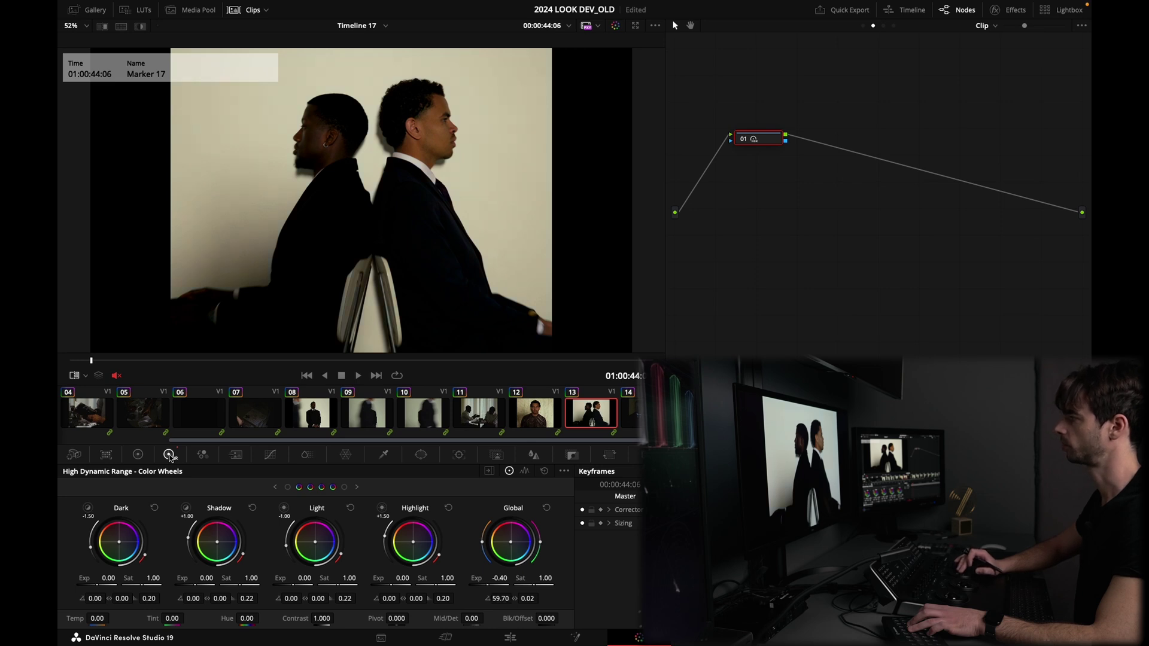
key(ctrl+w)
key(ctrl+w)
key(ctrl+w)
key(ctrl+w)
key(ctrl+w)
key(ctrl+w)
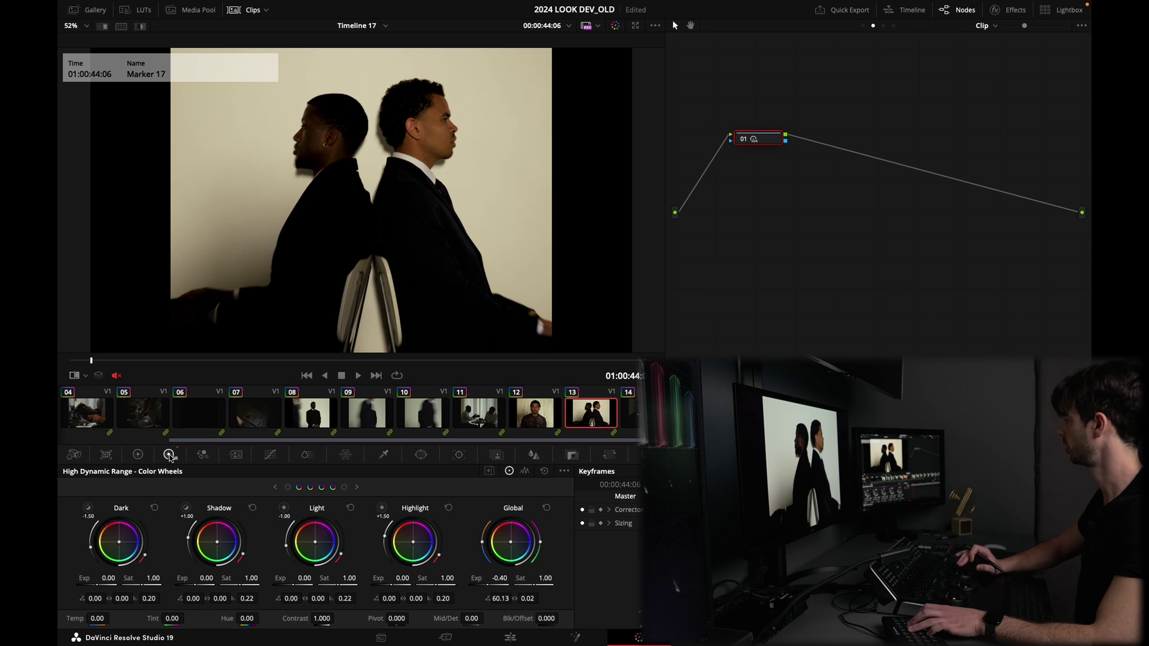
Copy the Marker 17 shot's grade onto the Marker 11 shot and compare it with the reference still and with the node bypassed
key(shift+Down)
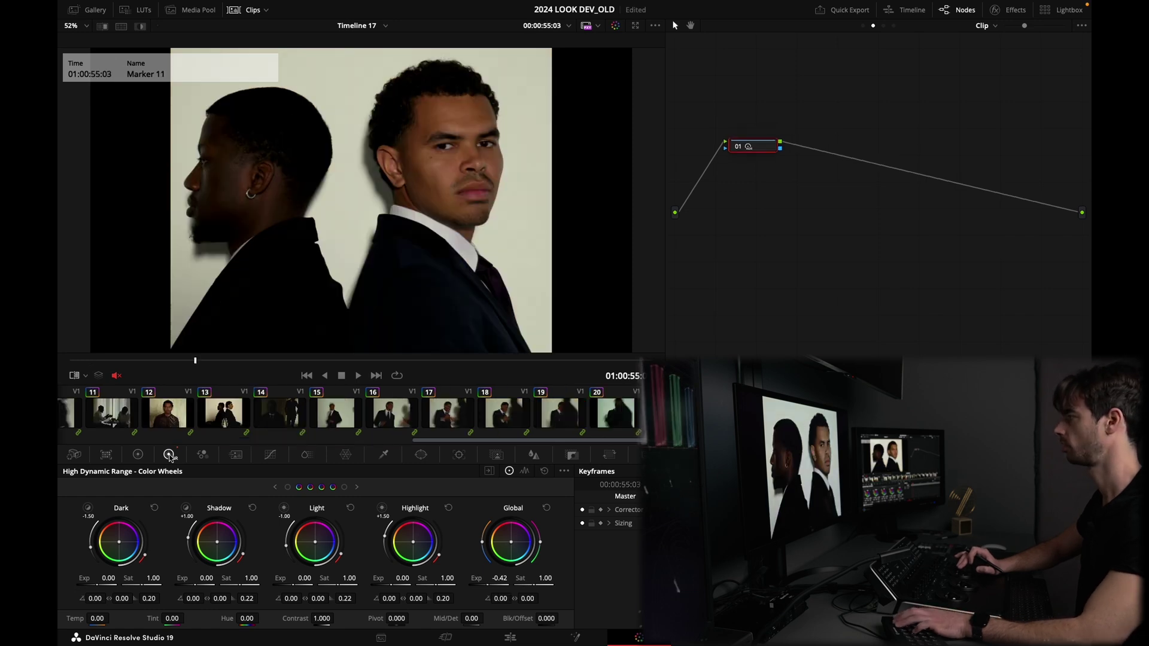
key(shift+Up)
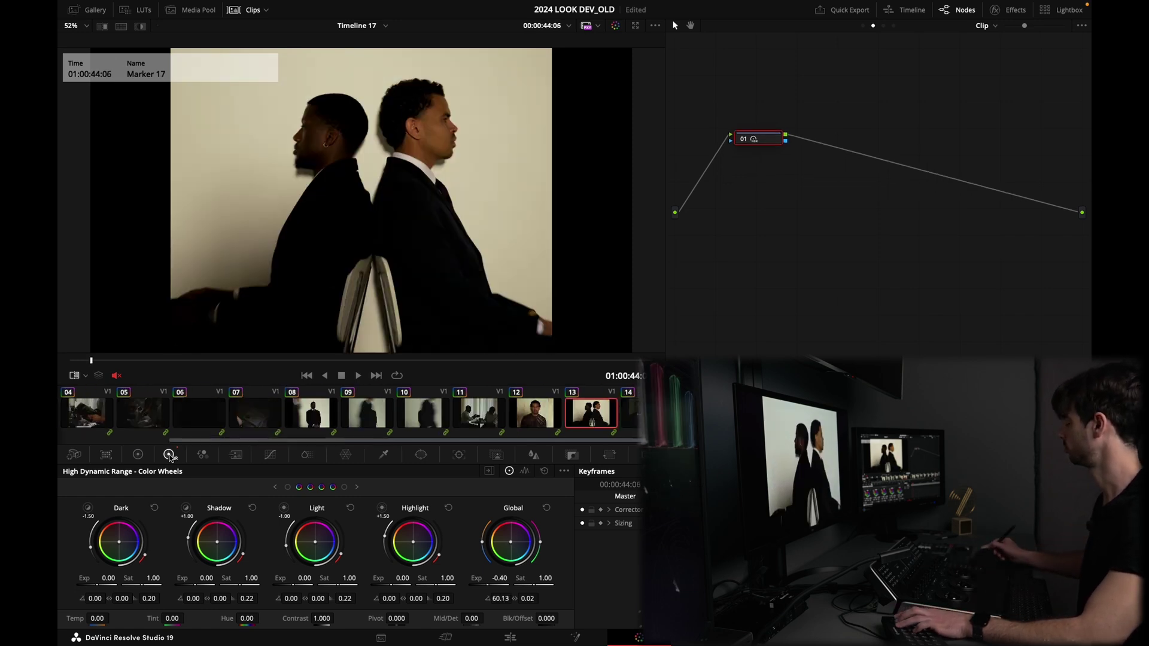
key(shift+Down)
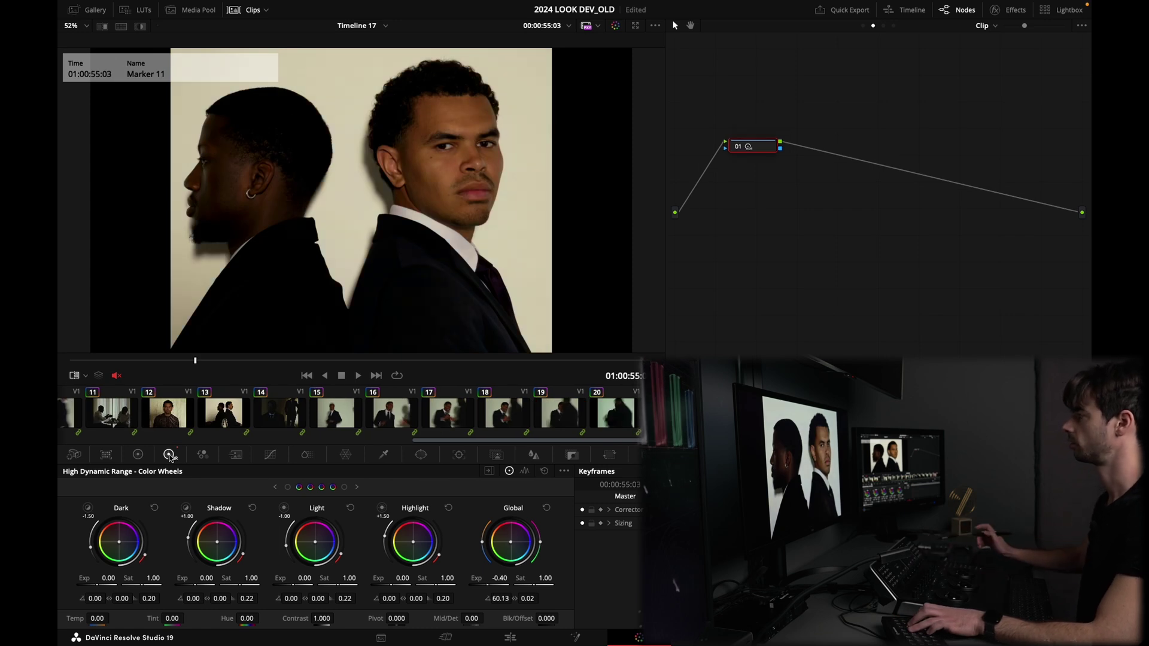
key(ctrl+w)
key(ctrl+w)
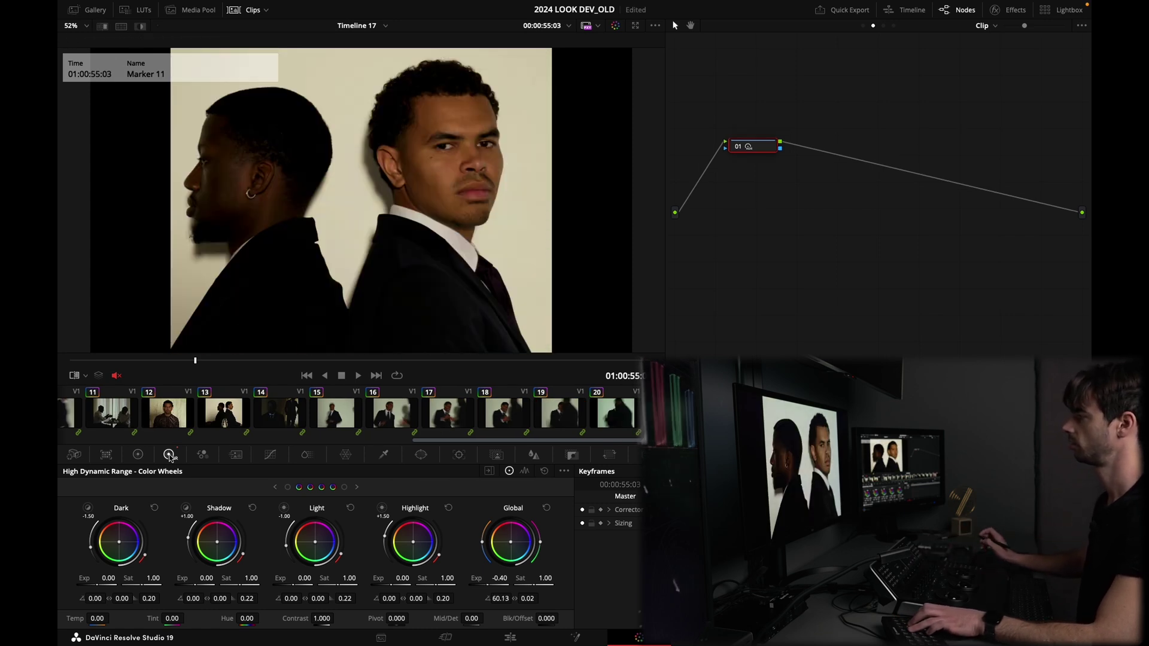
key(shift+d)
key(shift+d)
key(ctrl+w)
key(ctrl+w)
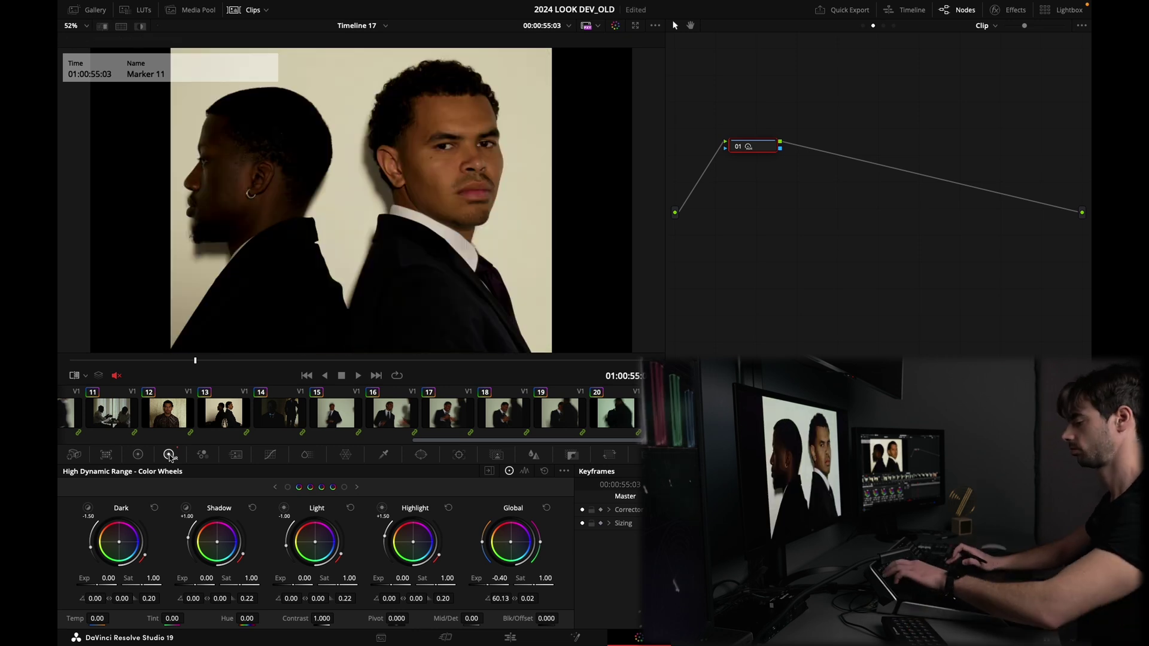
Raise the Marker 11 shot's contrast to 1.039 in the Primaries while comparing it with the reference still
key(alt+z)
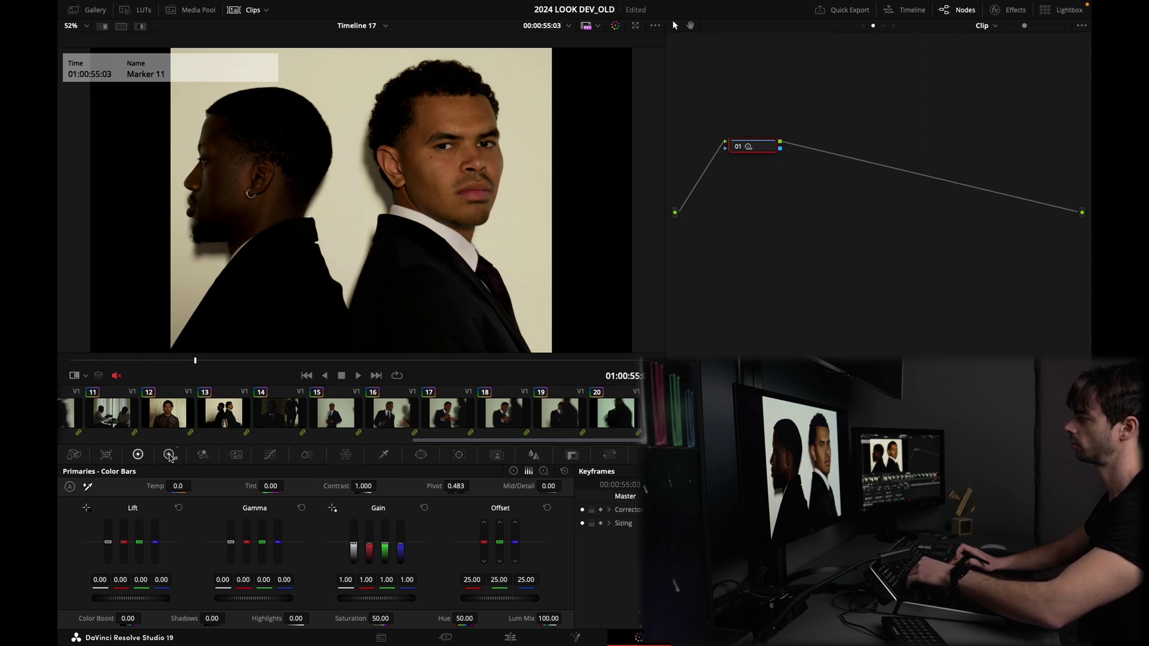
key(super+w)
key(super+w)
key(super+w)
key(super+w)
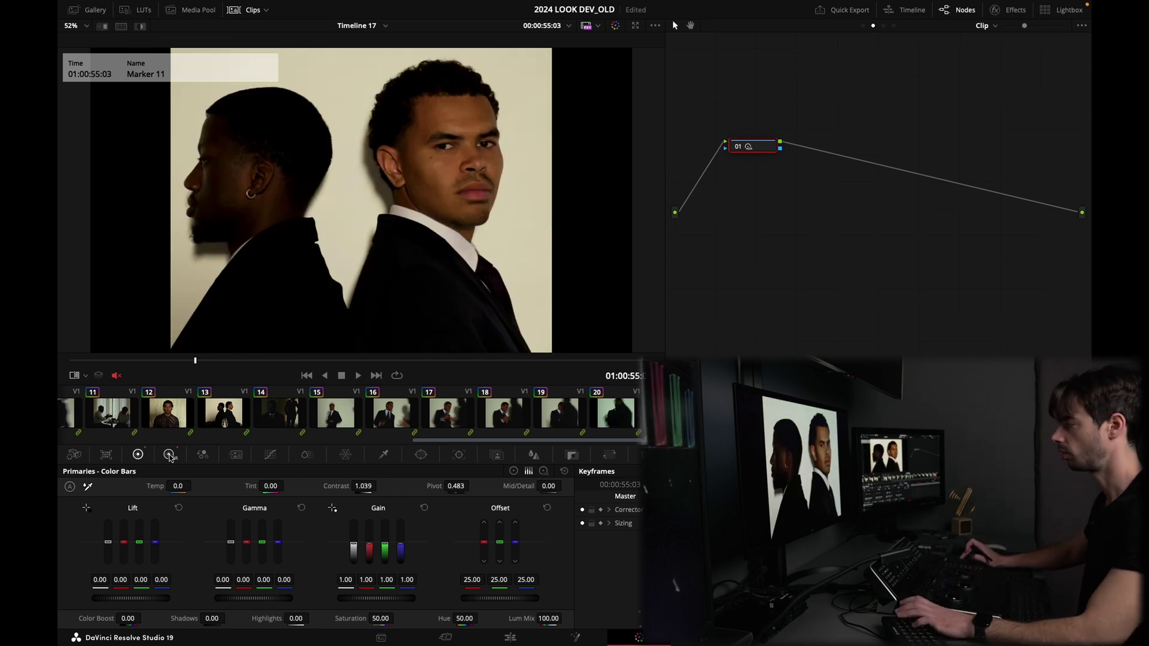
Paste the Marker 11 shot's grade onto the Marker 17 shot and check it against the reference still
key(shift+Up)
key(super+v)
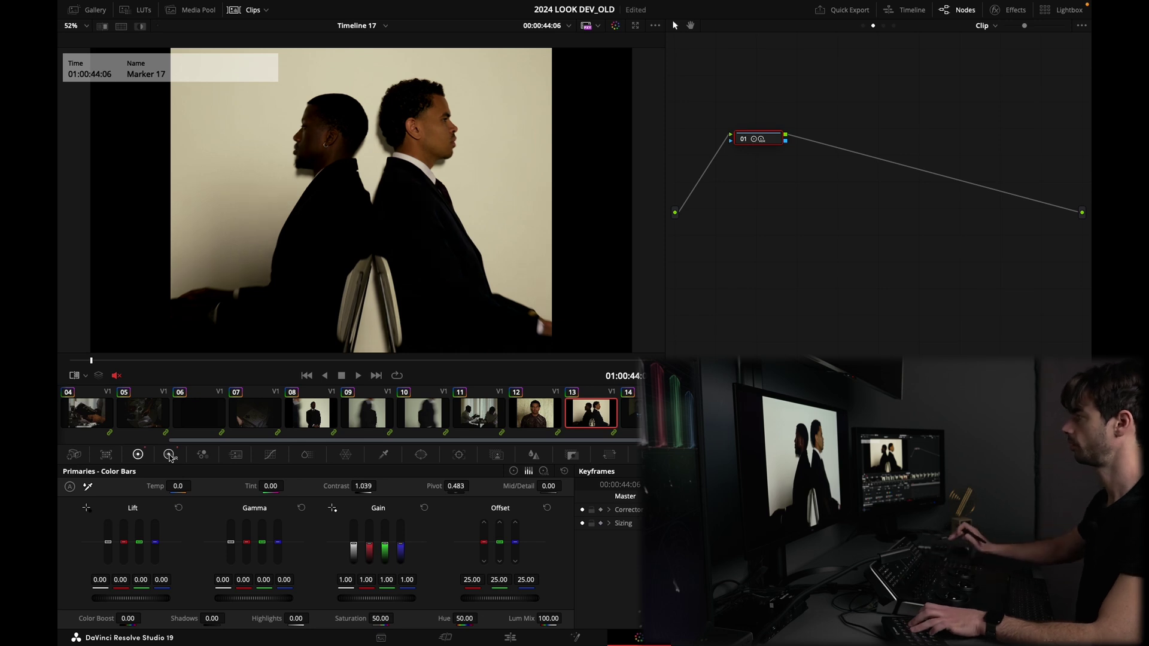
key(super+w)
key(super+w)
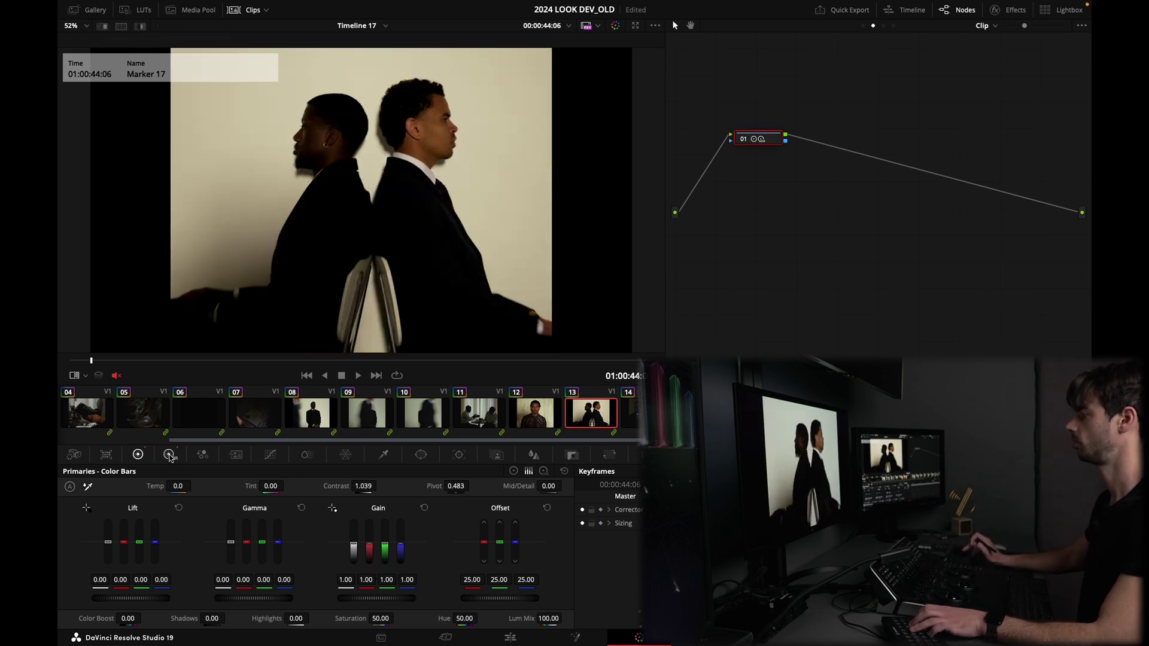
Switch the timeline-level look nodes off and on over the Marker 11 shot to examine their effect, leaving them enabled
key(shift+Down)
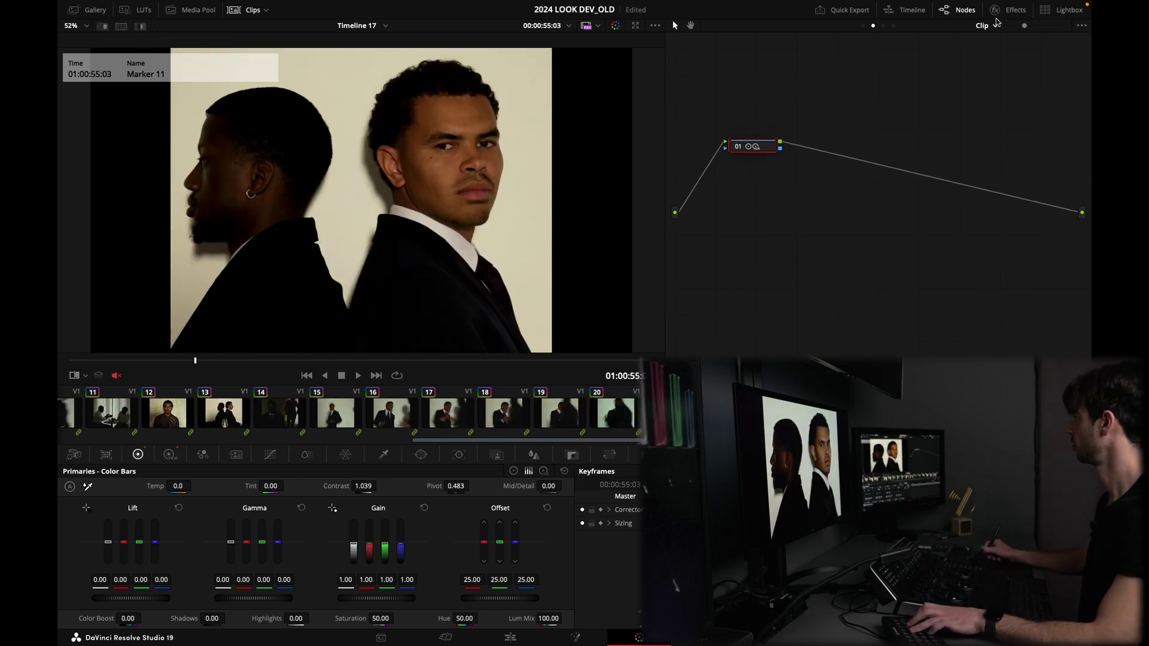
click(893, 26)
drag(694, 103, 954, 285)
key(ctrl+d)
key(ctrl+d)
key(ctrl+d)
key(ctrl+d)
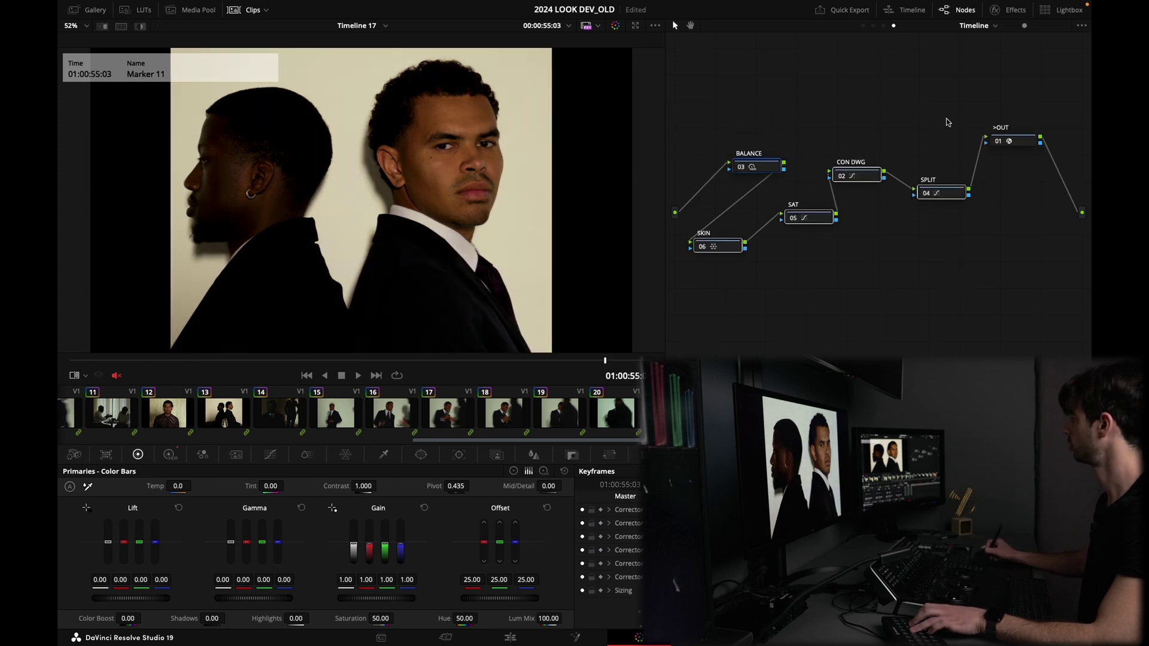
Return to the clip-level graph and toggle the Marker 11 shot's node to compare it before and after balancing
click(872, 26)
drag(755, 151, 763, 155)
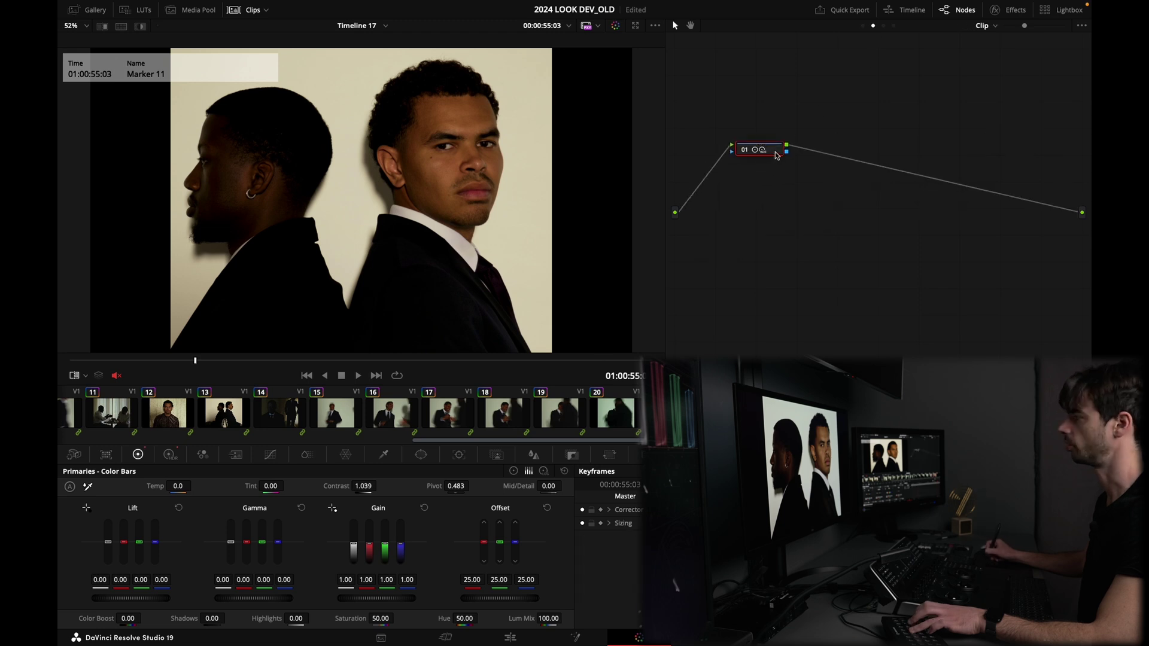
key(ctrl+d)
key(ctrl+d)
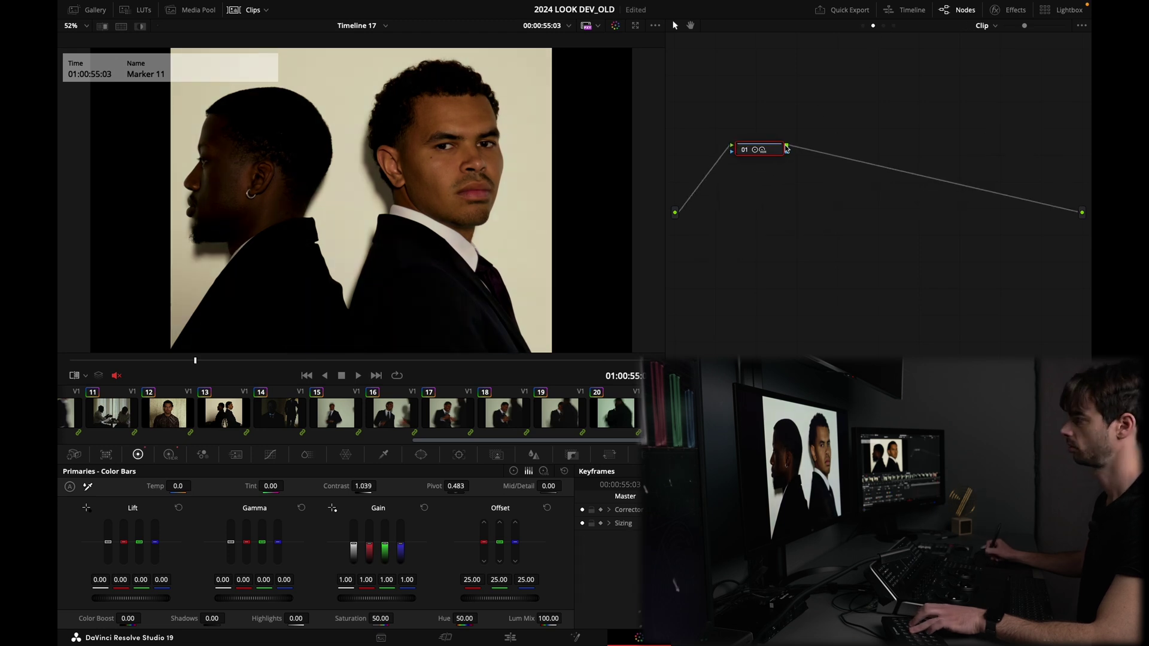
key(ctrl+d)
key(ctrl+d)
Step back through the Marker 17 and Marker 16 shots and toggle the Marker 16 clip node to compare their balance
key(shift+Up)
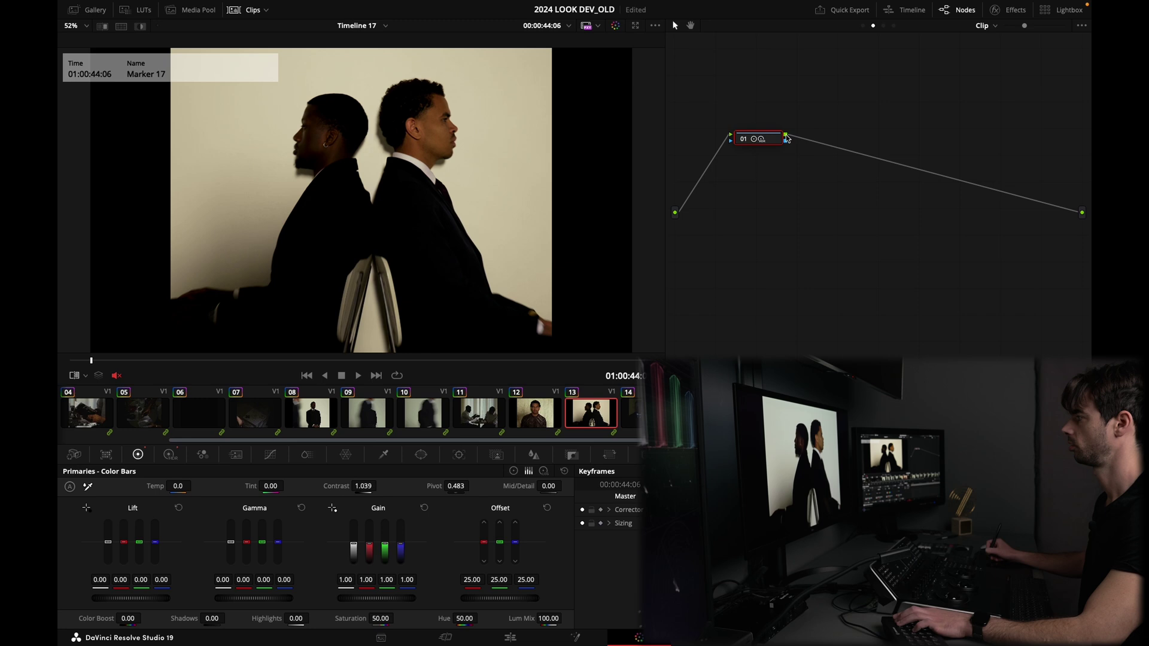
key(shift+Up)
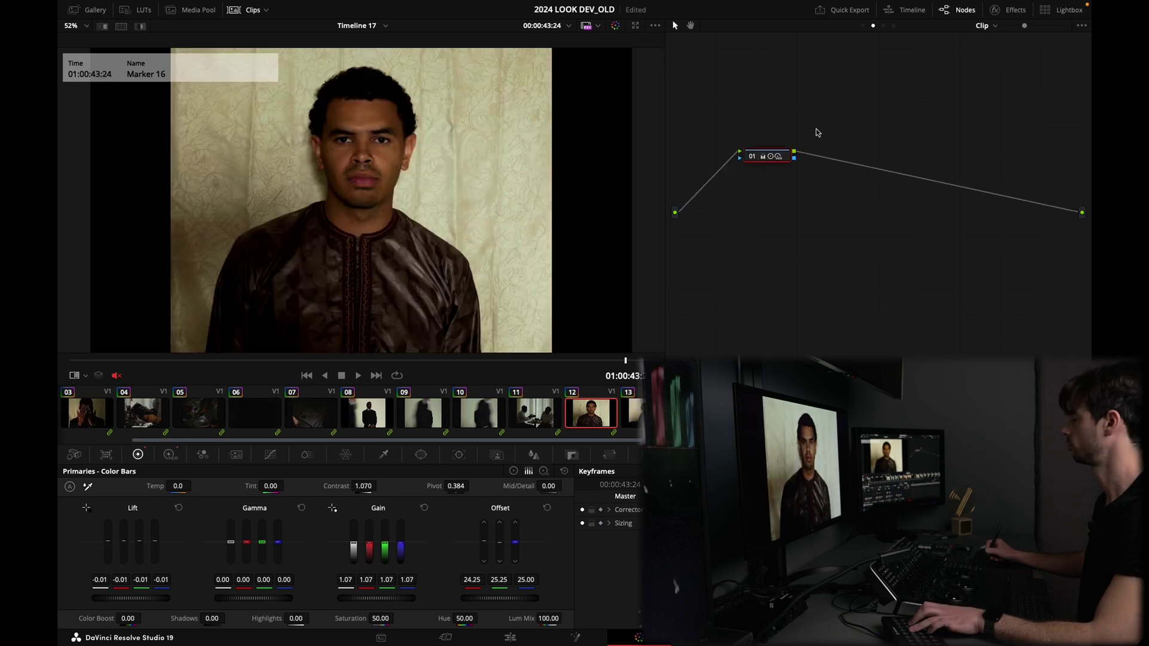
key(ctrl+d)
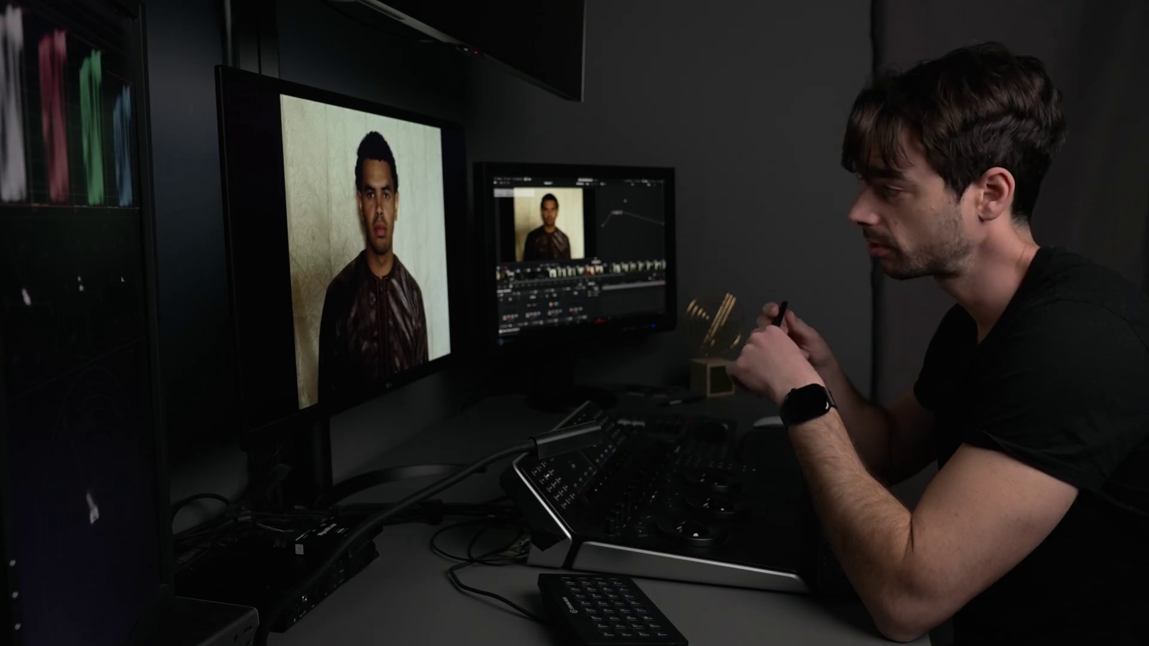